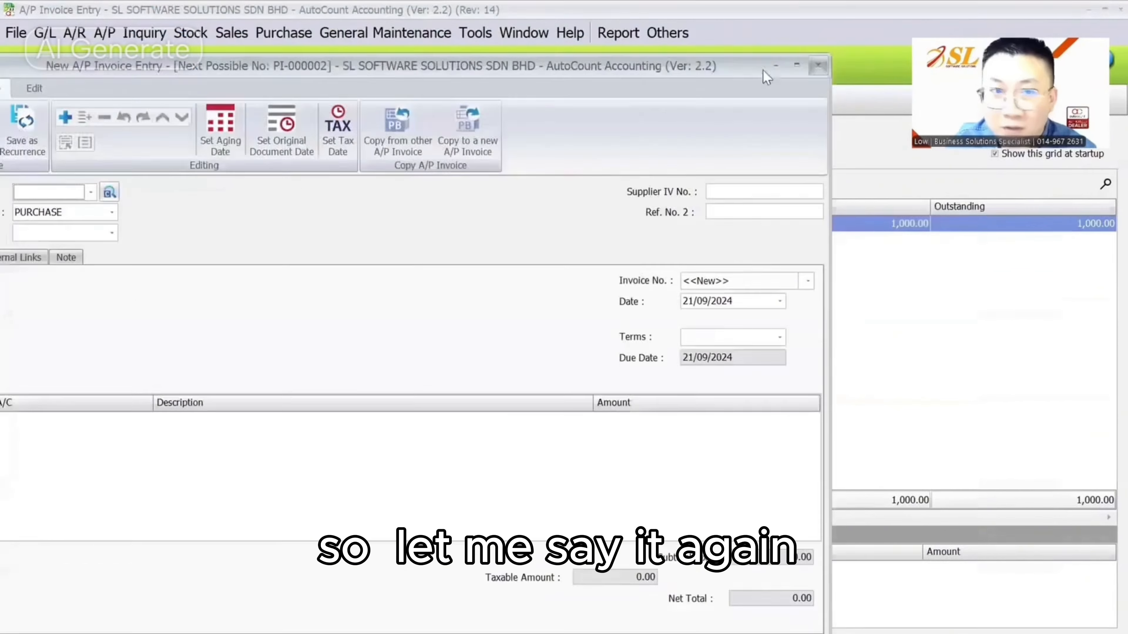
Step: Discard the blank A/P invoice, open SUPPLIER A's purchase invoice, and examine its item prices and foreign charges in view and edit mode
key(Escape)
click(283, 33)
click(323, 147)
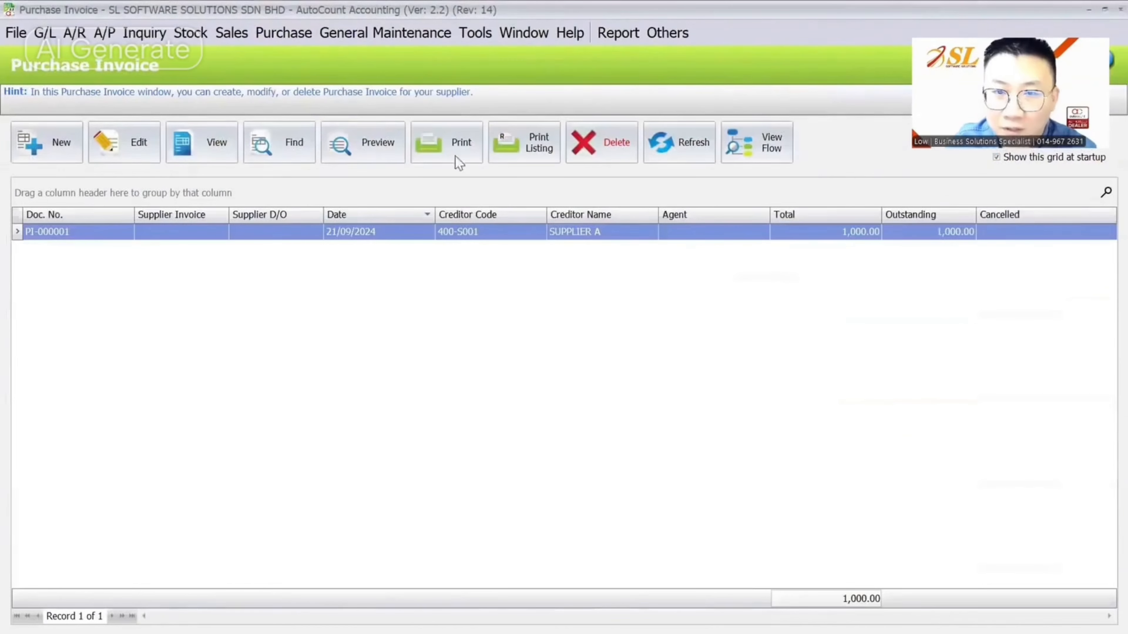
click(224, 149)
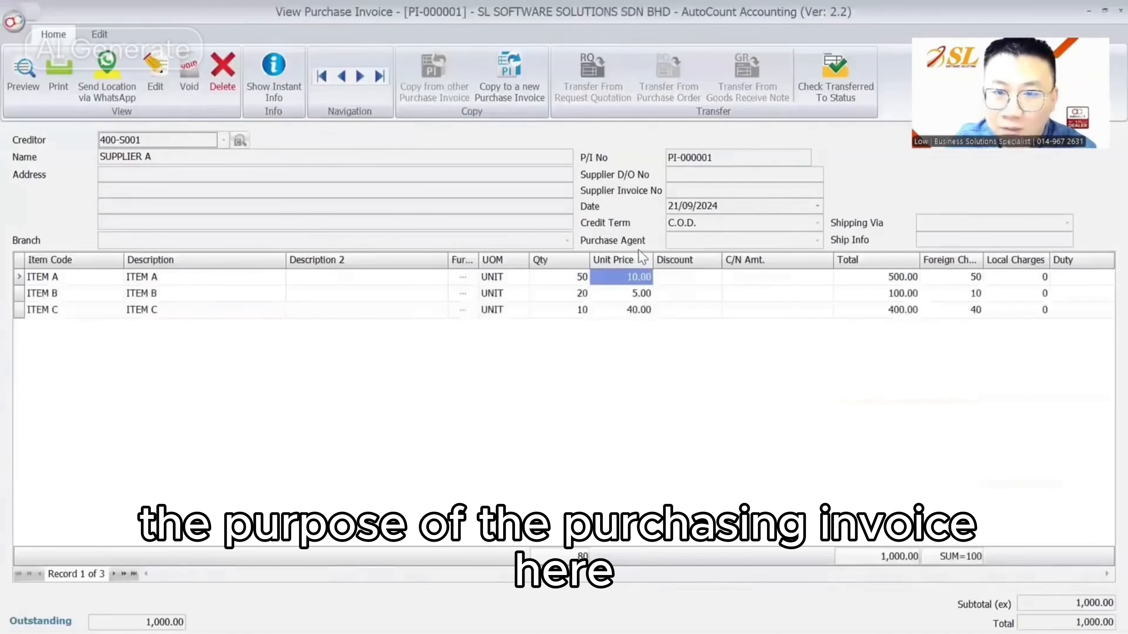
click(156, 71)
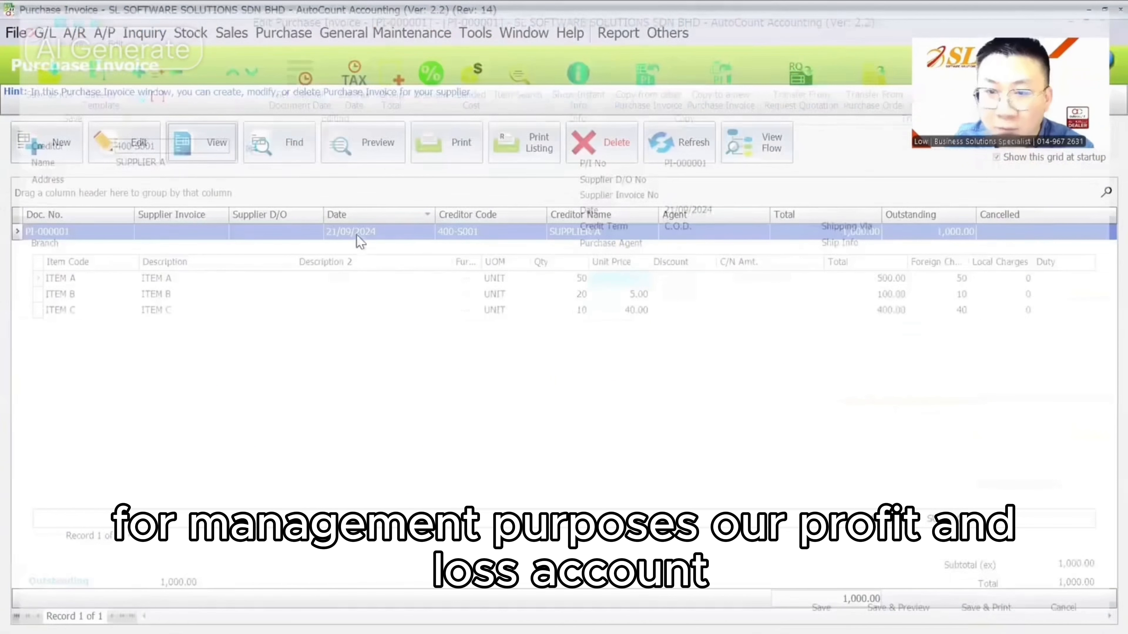
Step: Preview the Statement of Comprehensive Income for this year
click(44, 33)
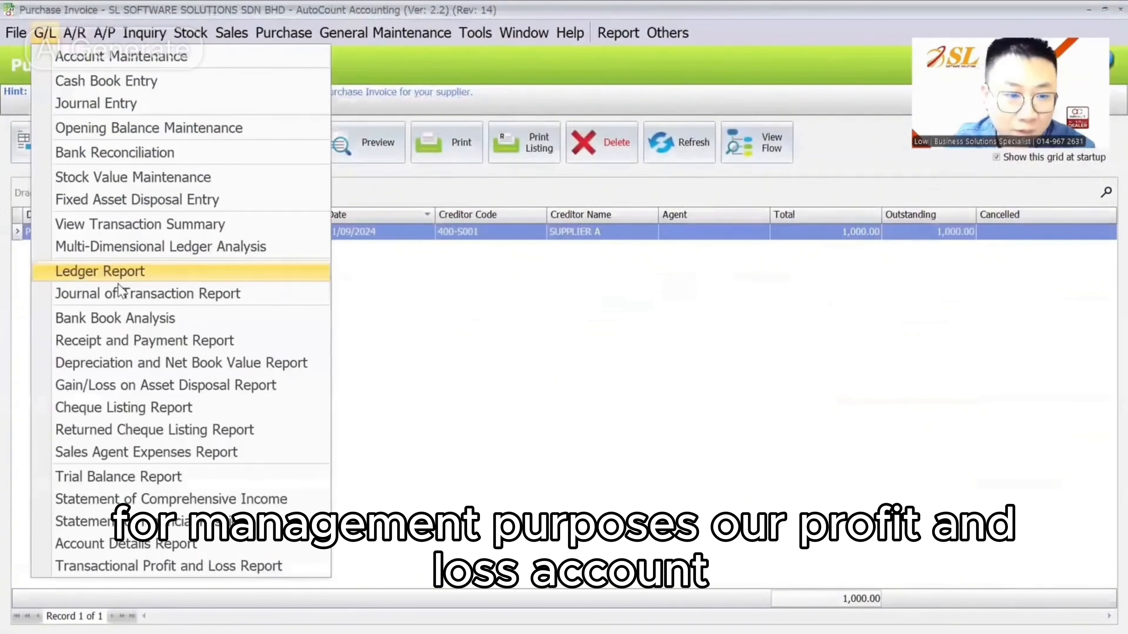
click(153, 510)
click(47, 413)
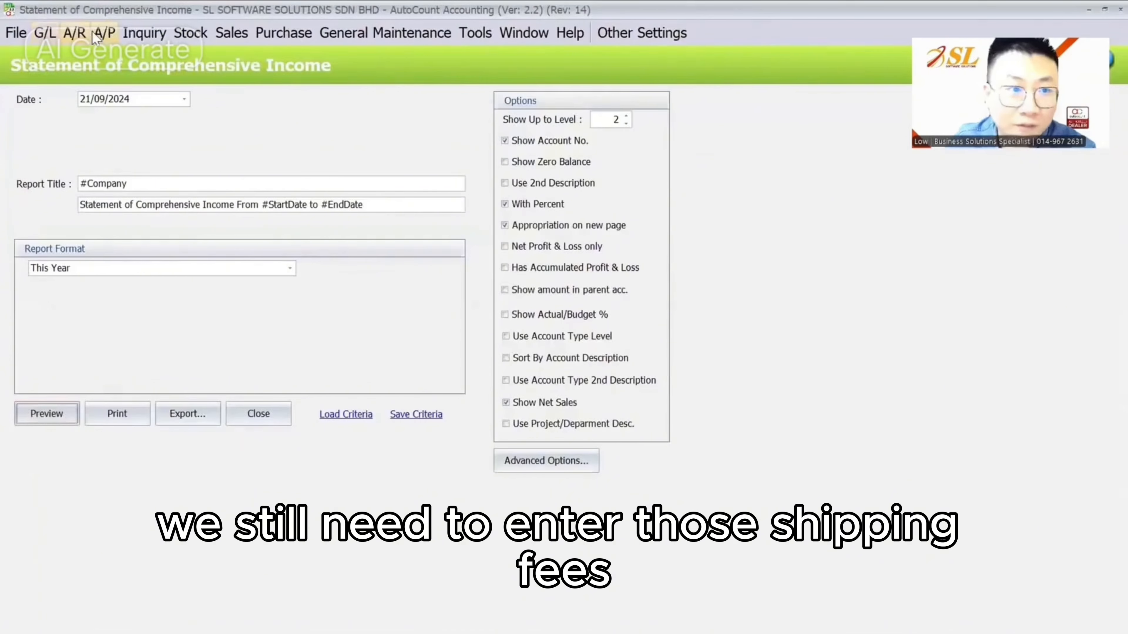
Step: Start a new invoice in A/P Invoice Entry
click(103, 32)
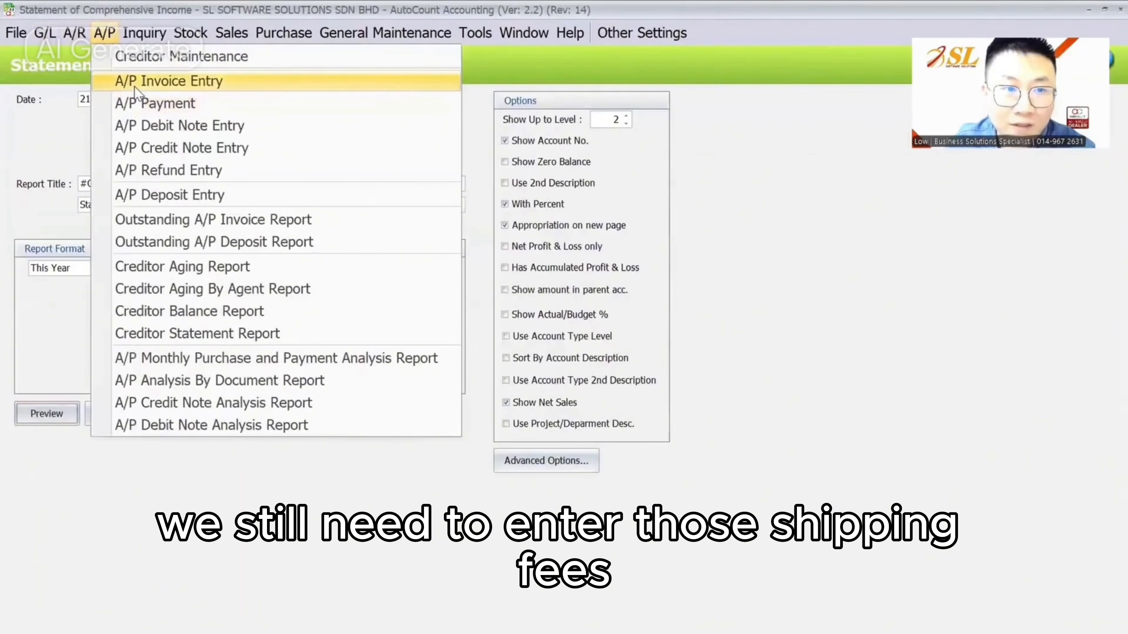
click(34, 33)
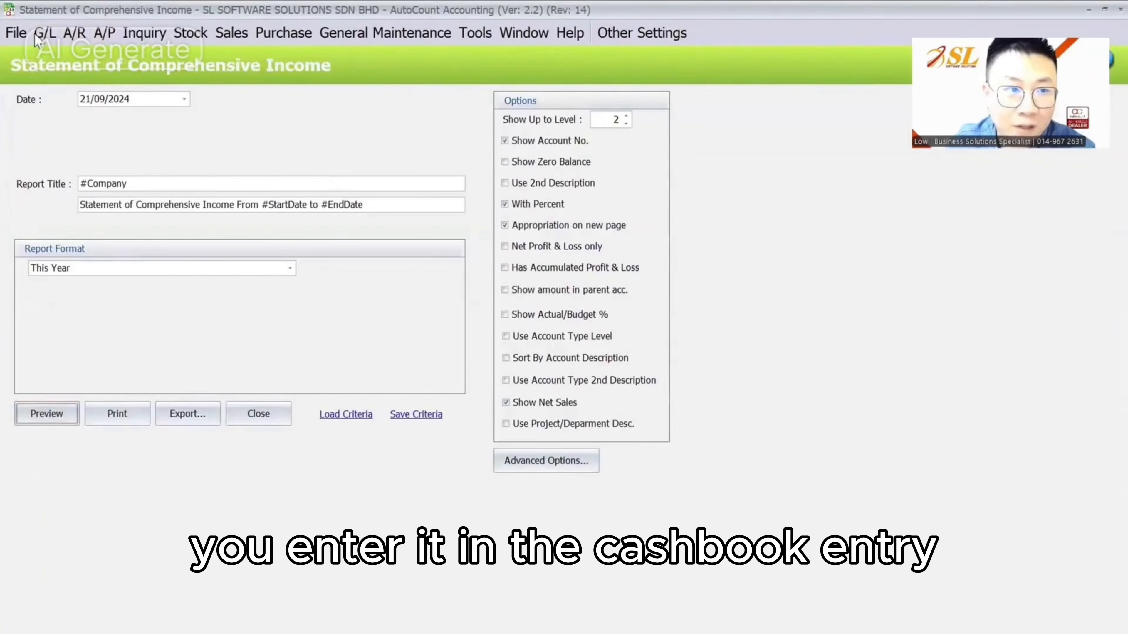
click(34, 33)
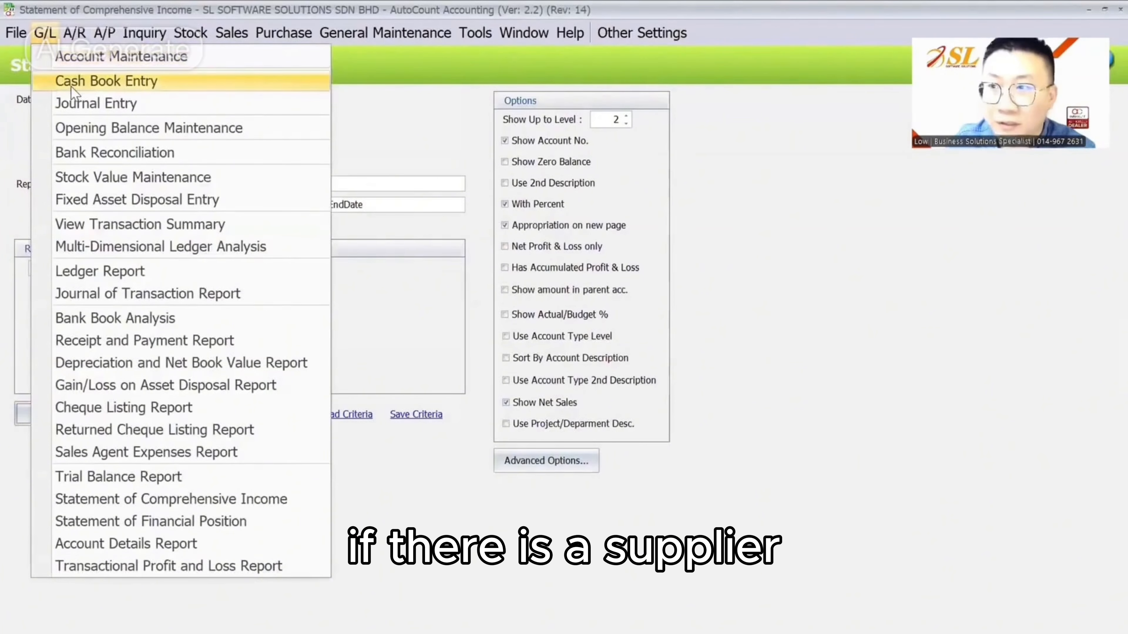
mouse_move(107, 36)
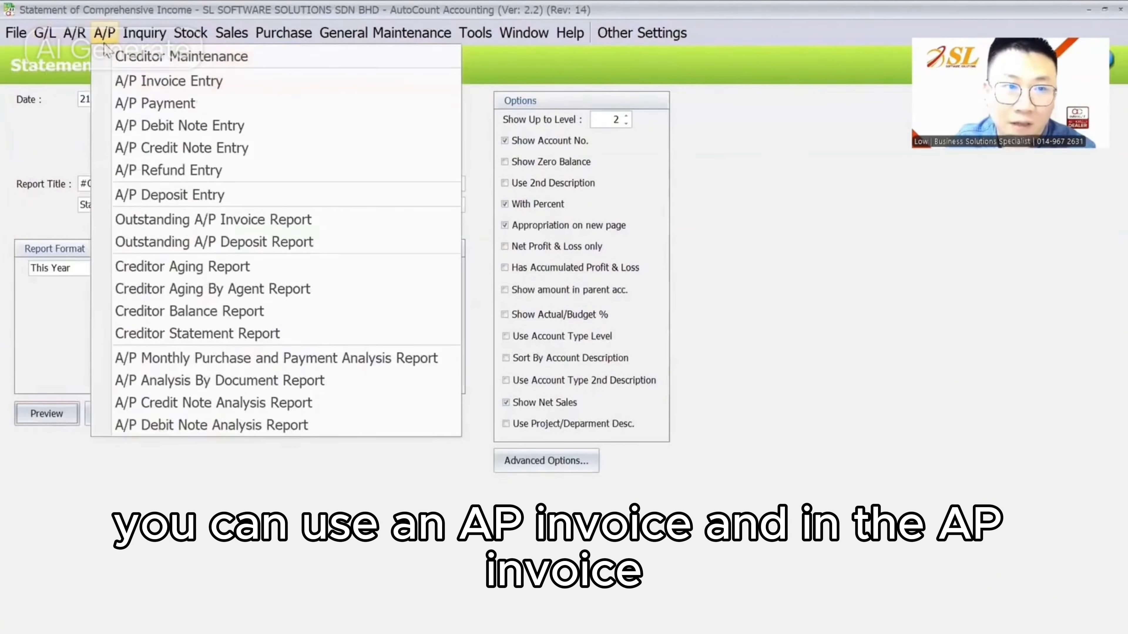
click(114, 79)
click(49, 135)
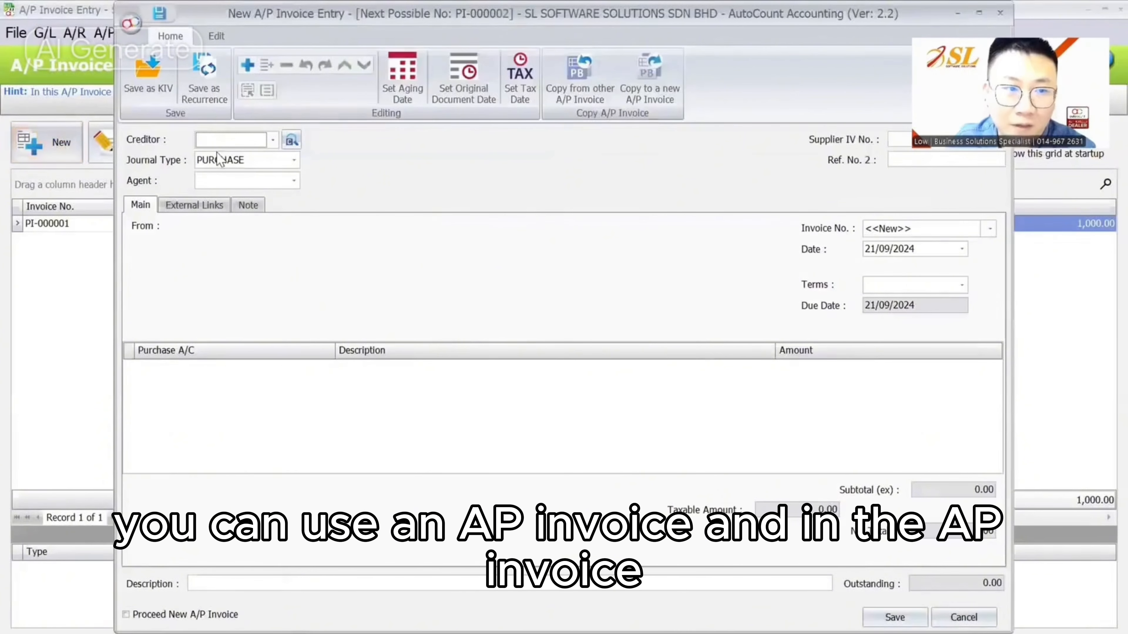
key(Escape)
Step: Add a new creditor account with the company name SHIPPING SUPPLIER from the invoice's creditor lookup and save it
click(249, 143)
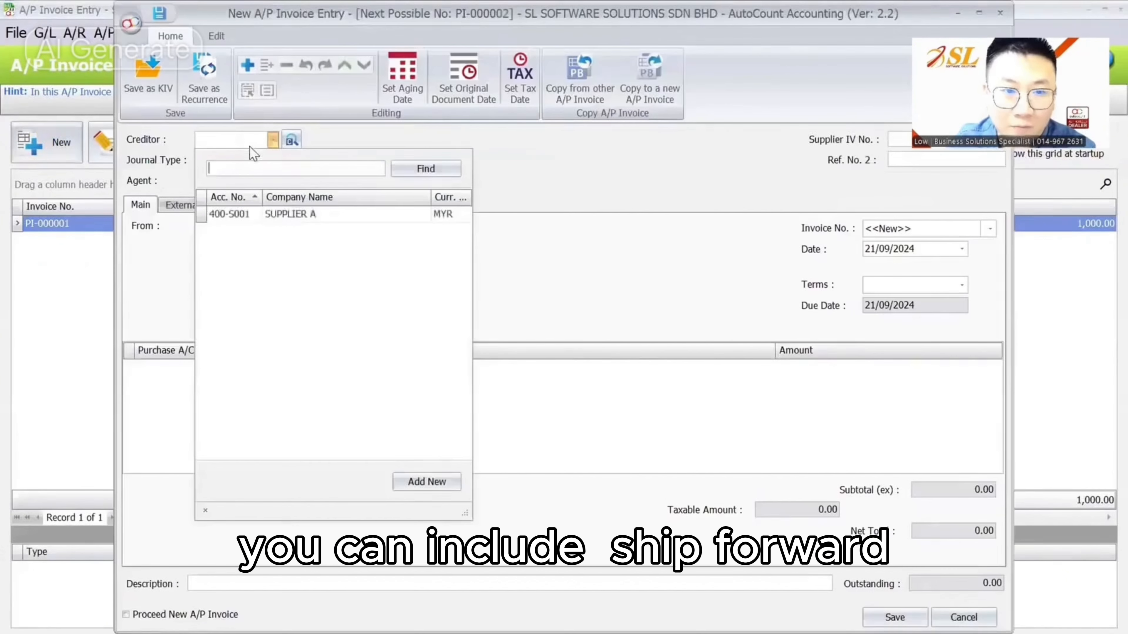
click(427, 486)
text(FORWAR)
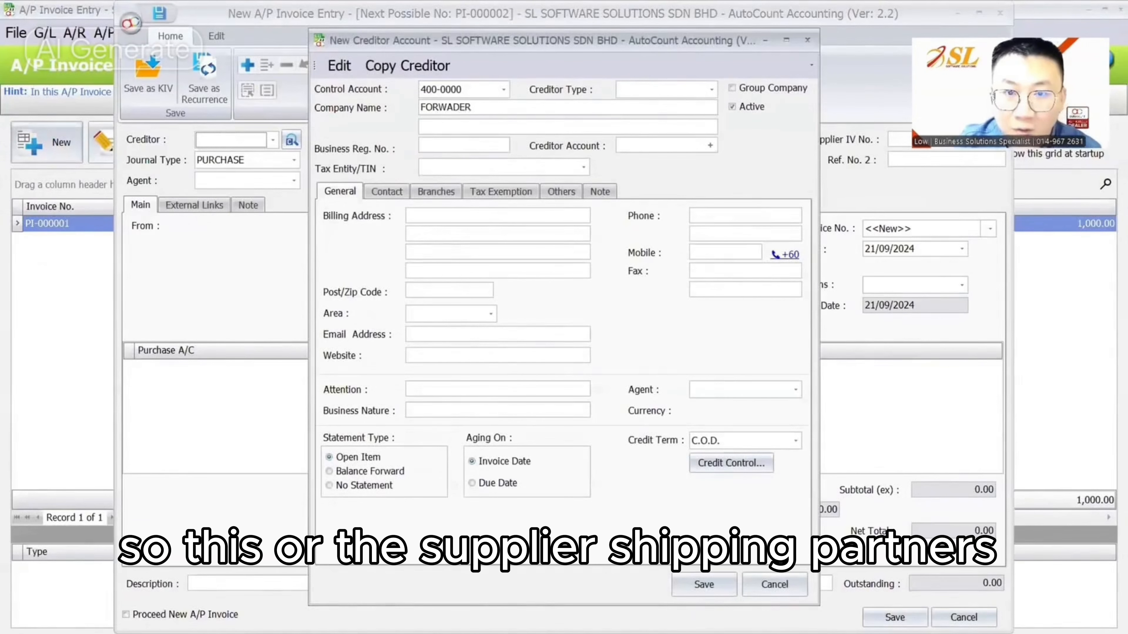
key(BackSpace)
key(BackSpace)
key(BackSpace)
key(BackSpace)
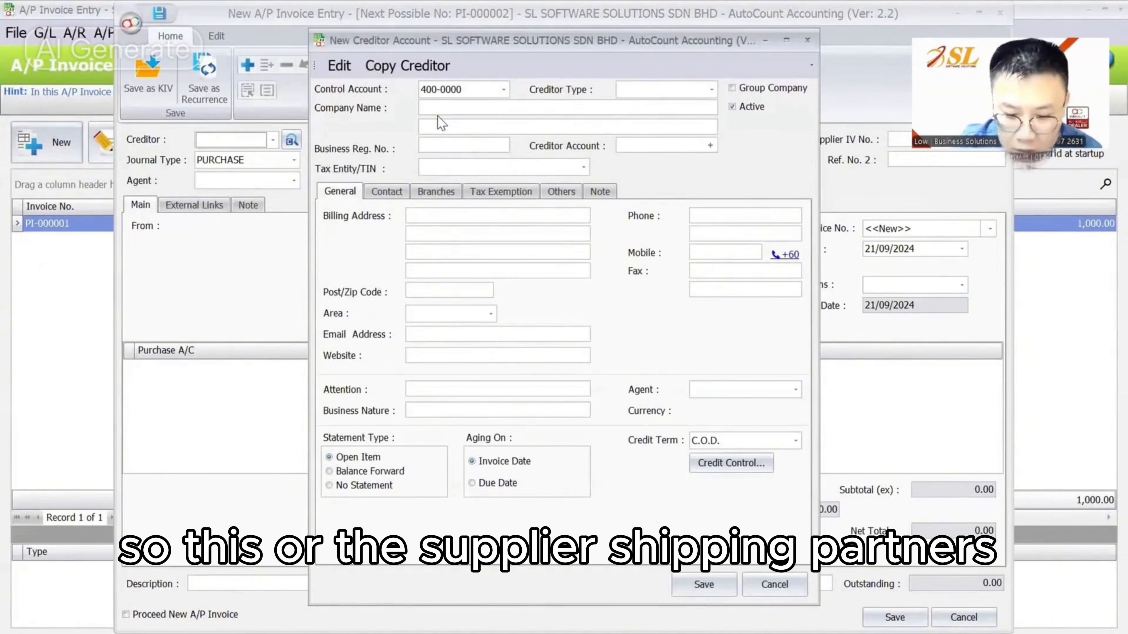
text(SHIPPING S)
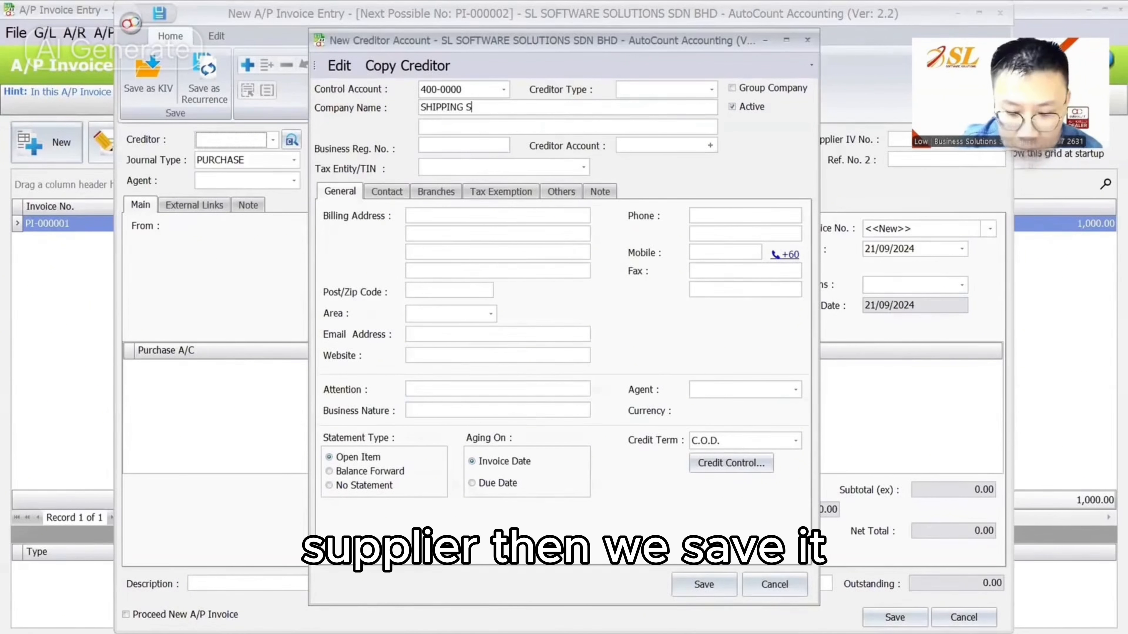
text(UPPLIER)
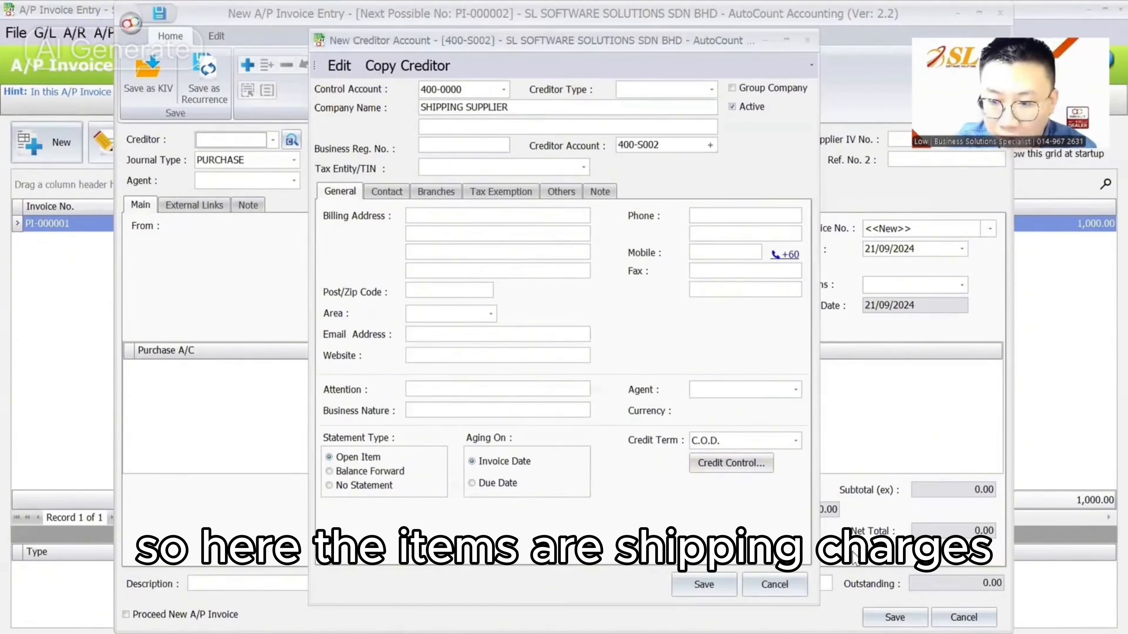
Step: Add a detail line to the SHIPPING SUPPLIER invoice for the SHIPPING CHARGES account with an amount of 100, and save the invoice
right_click(183, 381)
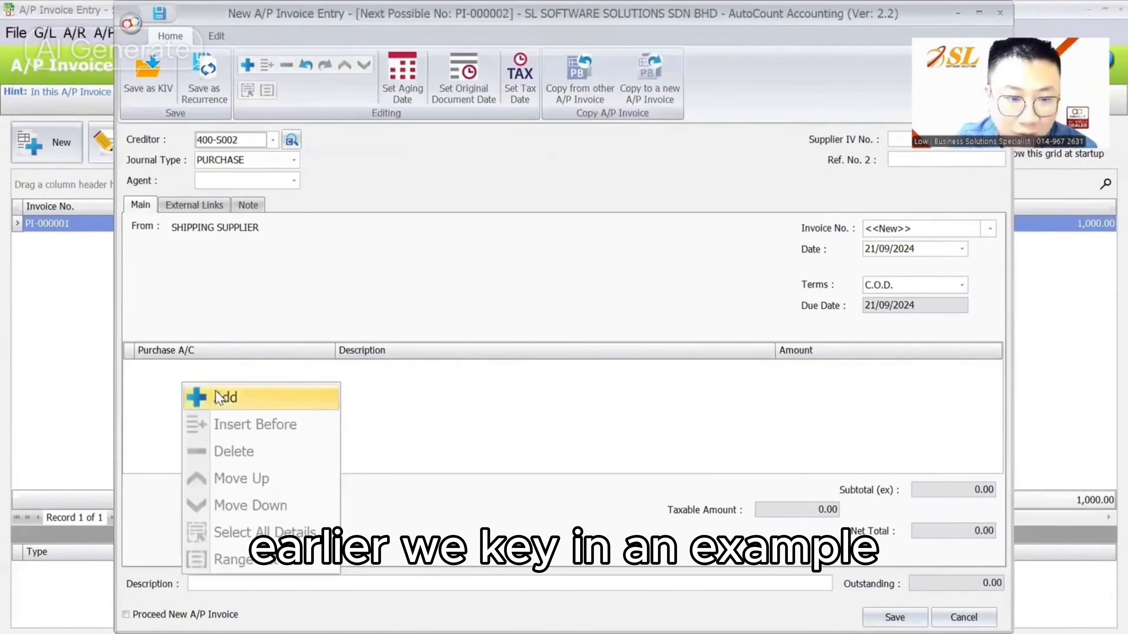
click(215, 391)
text(SHIP)
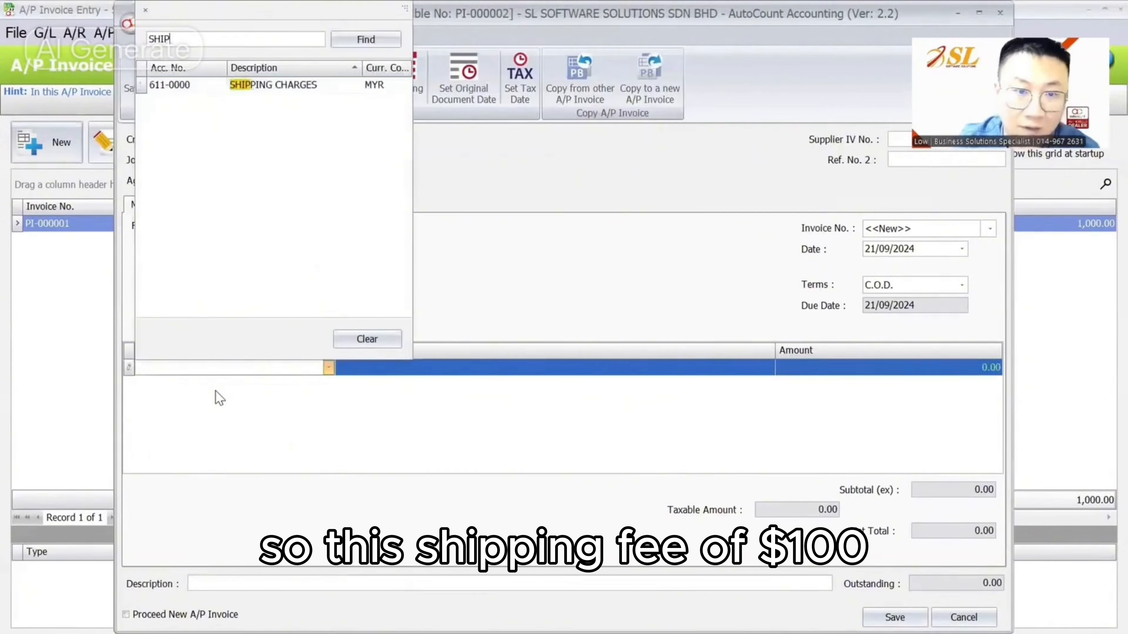
key(Return)
text(10)
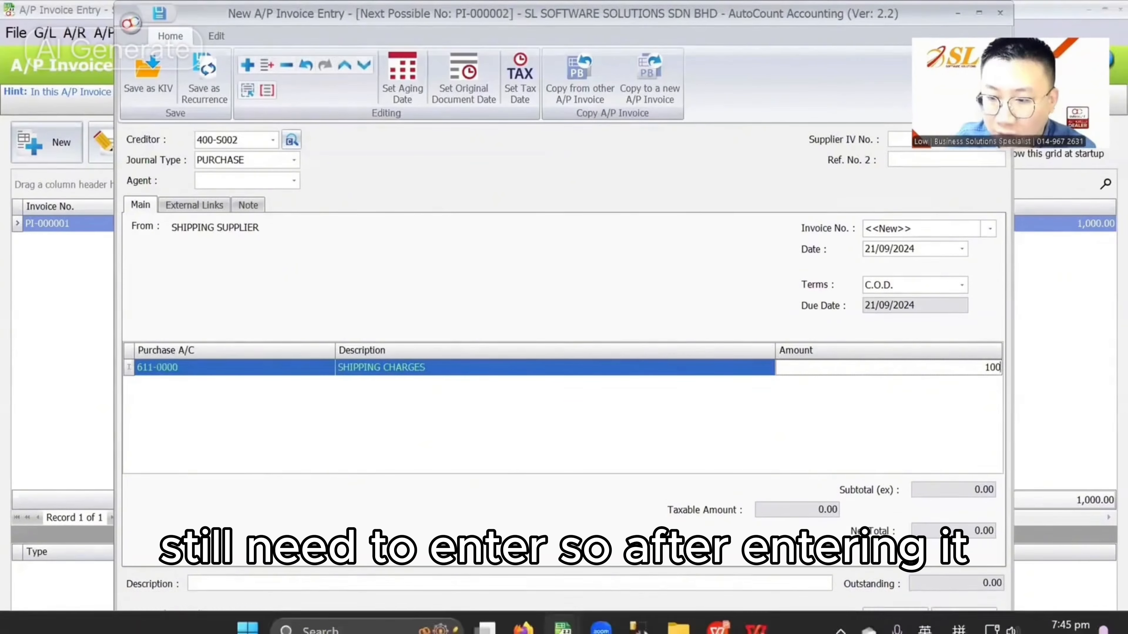
click(893, 615)
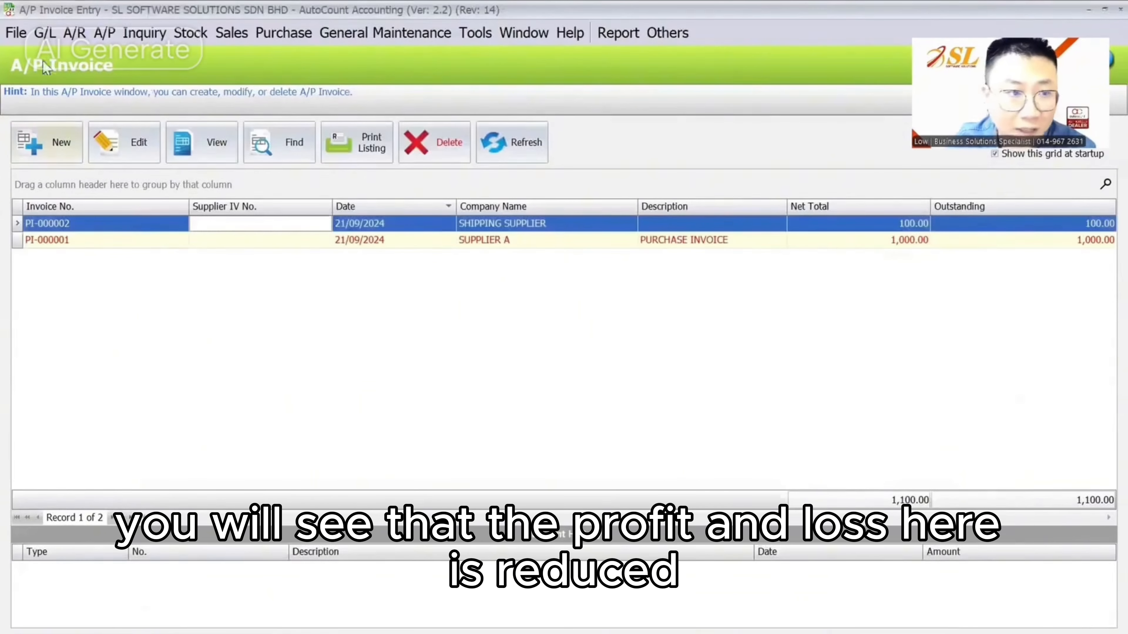
Step: Preview the Statement of Comprehensive Income again to check the effect of the shipping charges on profit and loss
click(44, 34)
click(151, 498)
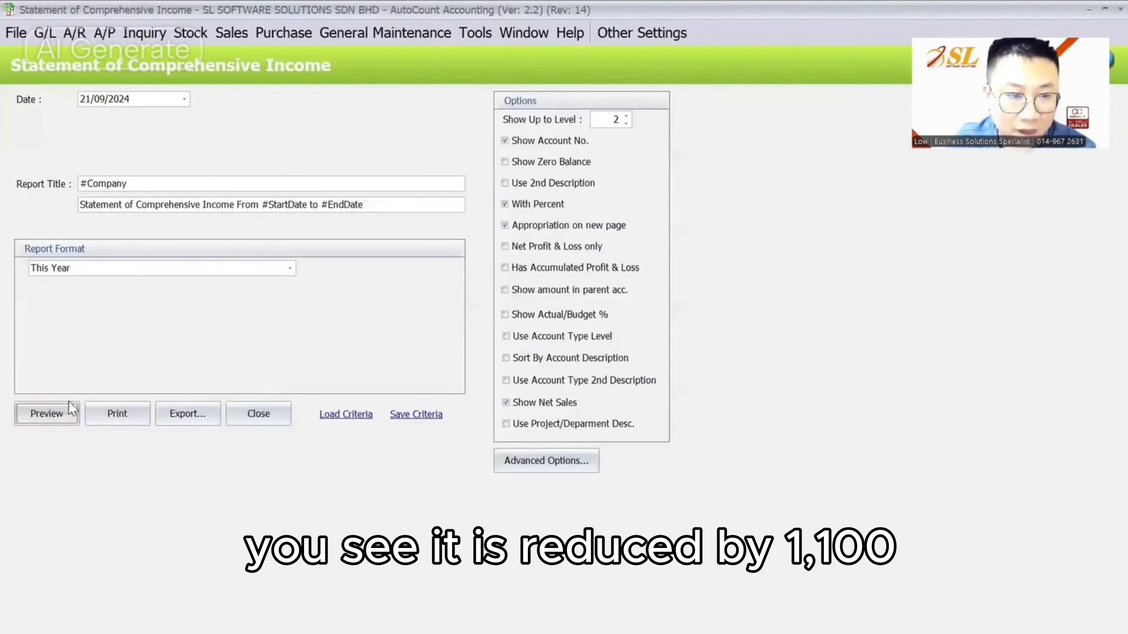
click(69, 401)
scroll(379, 313, down, 2)
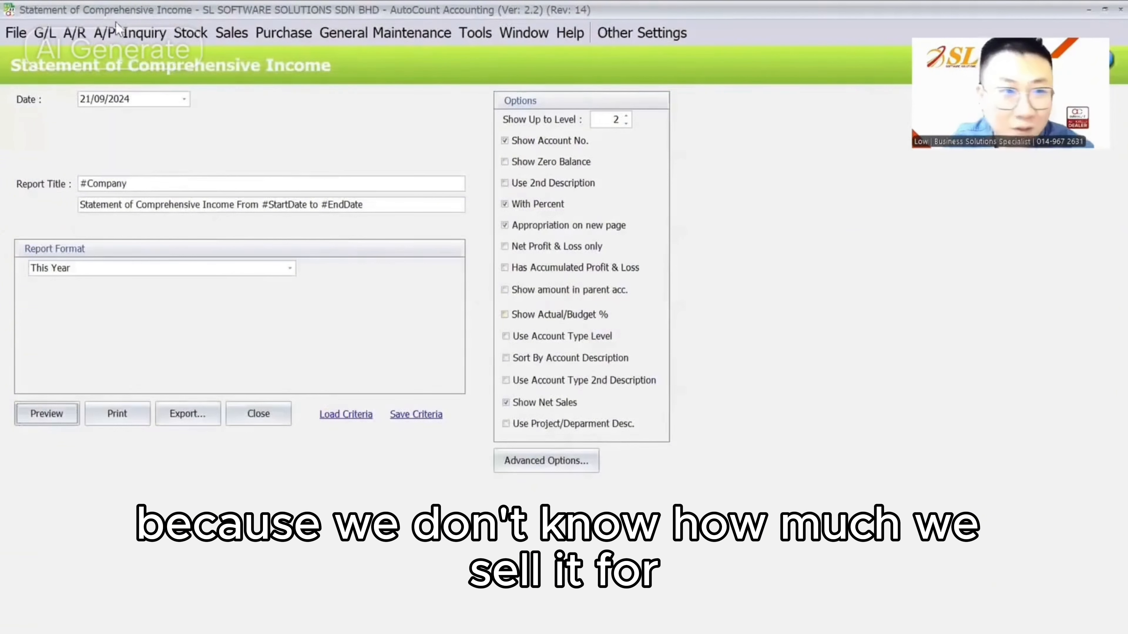
Step: Run the Stock Balance Report inquiry for all items to check the total stock cost
click(45, 33)
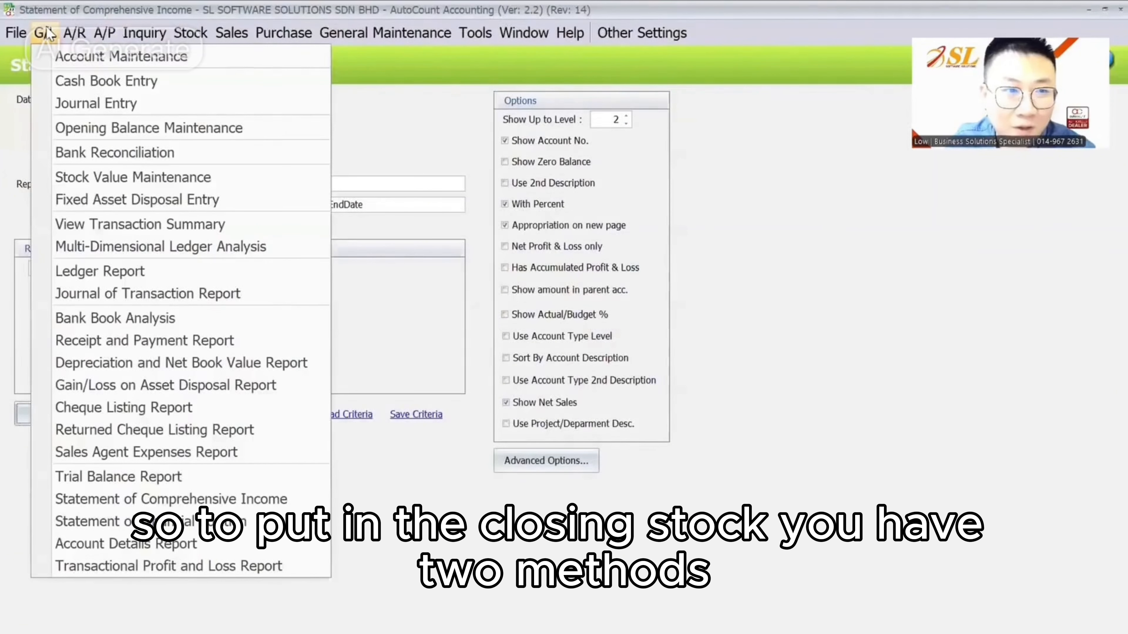
mouse_move(204, 35)
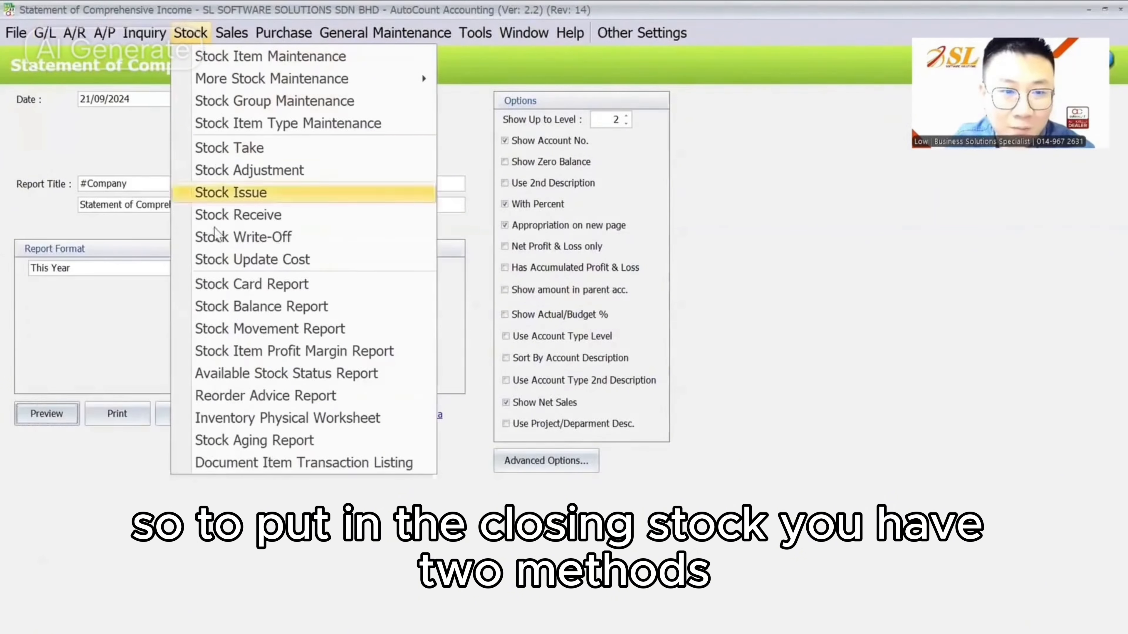
click(240, 306)
click(49, 183)
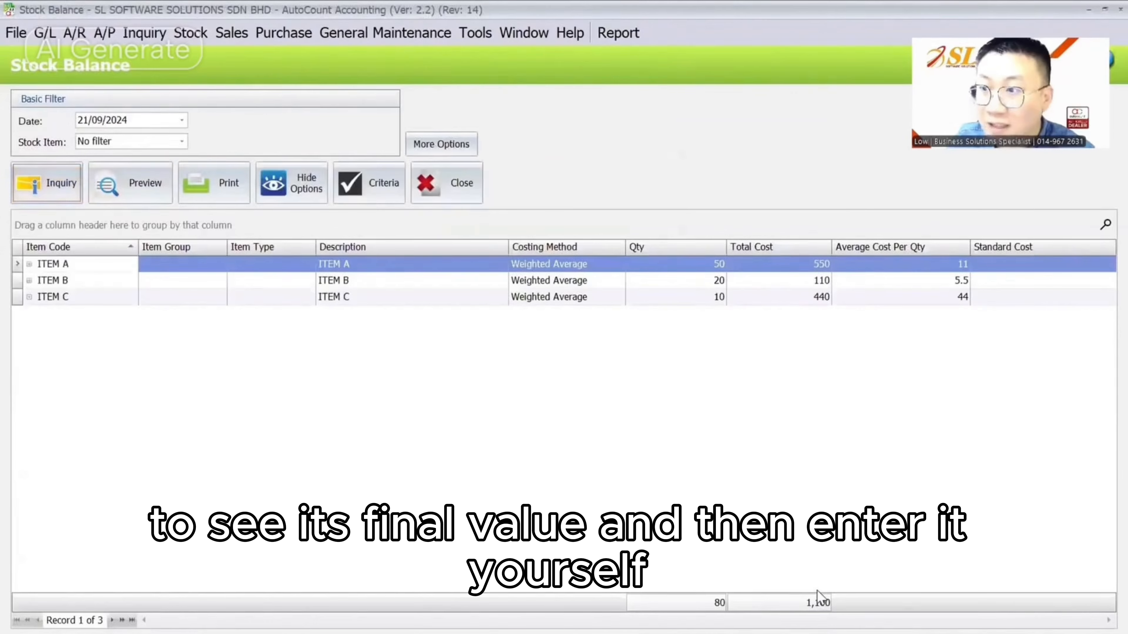
Step: Enable Use Live Stock Balance in all Financial Reports in the general application options and apply it
click(45, 32)
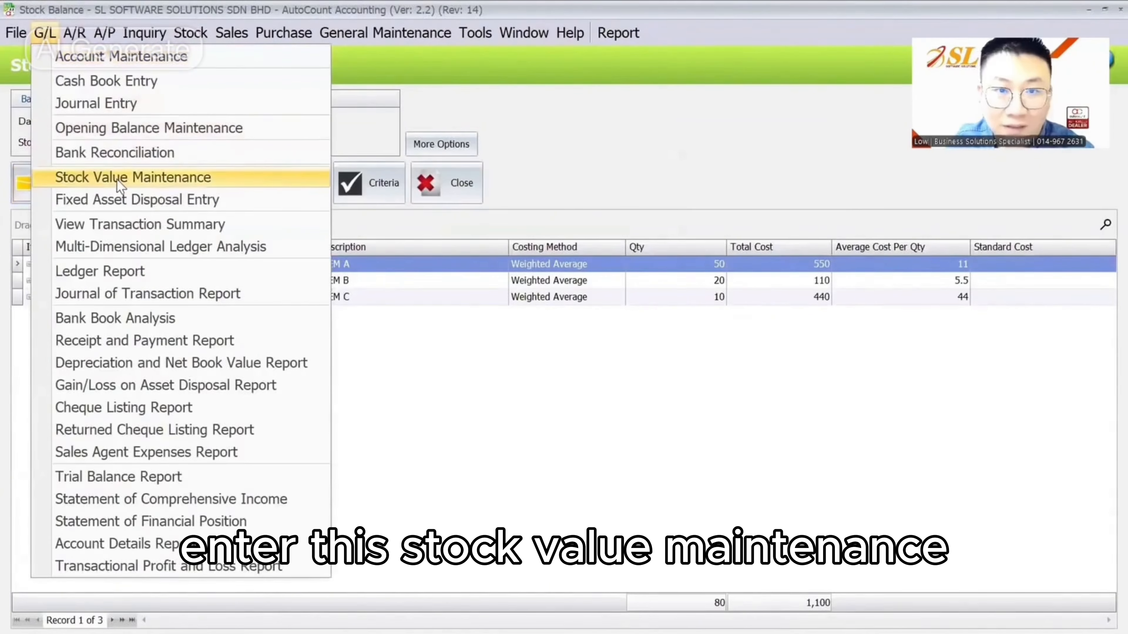
mouse_move(476, 35)
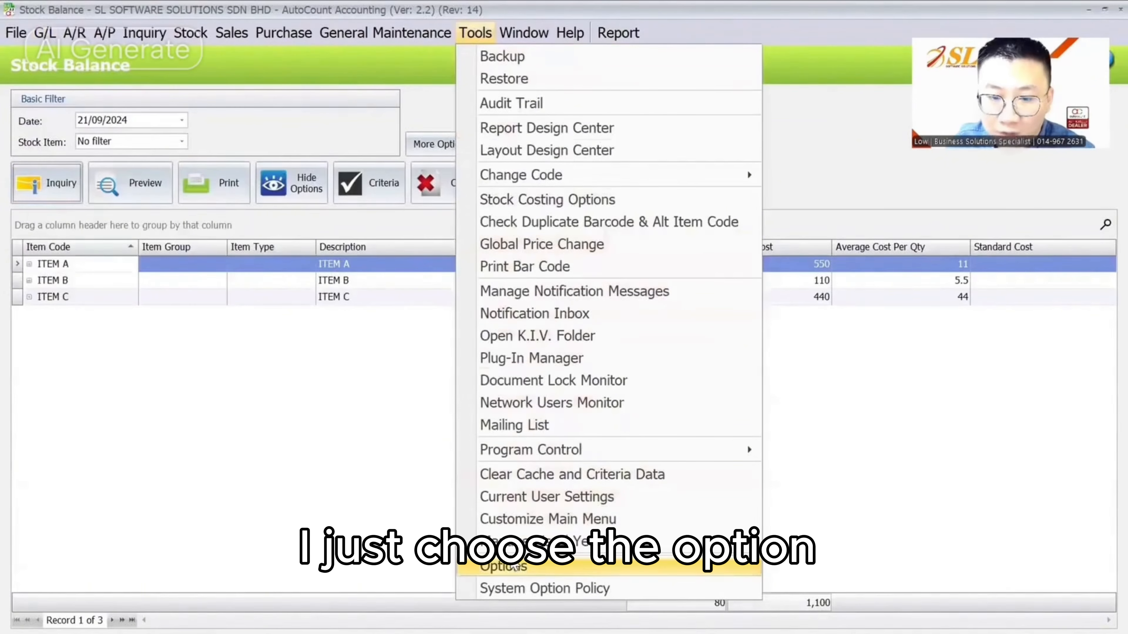
click(504, 566)
click(497, 296)
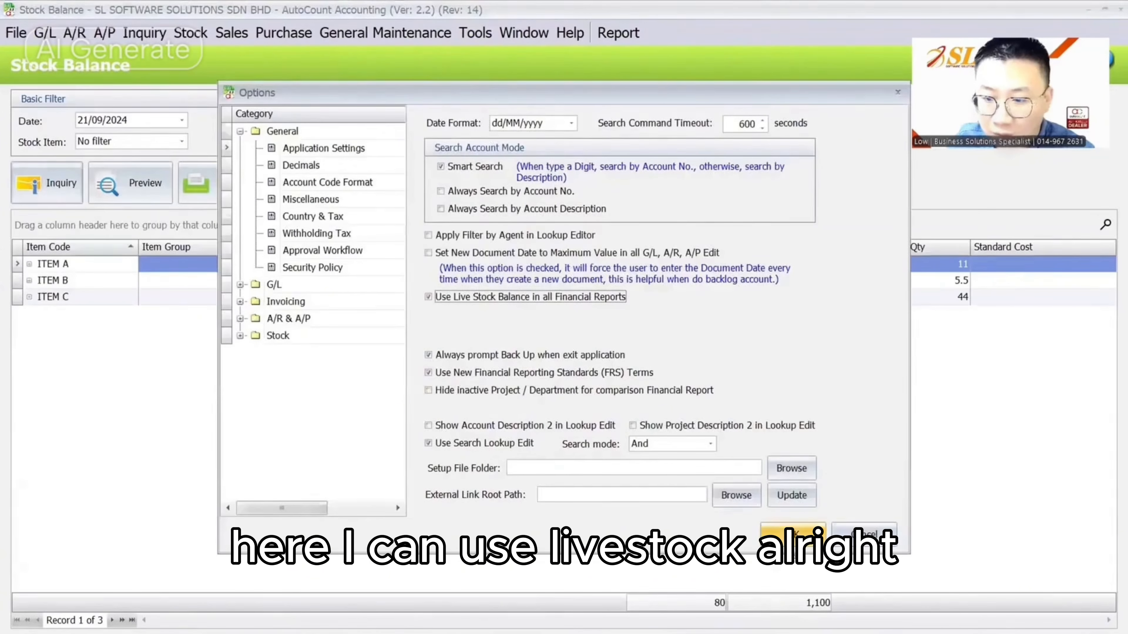
click(791, 533)
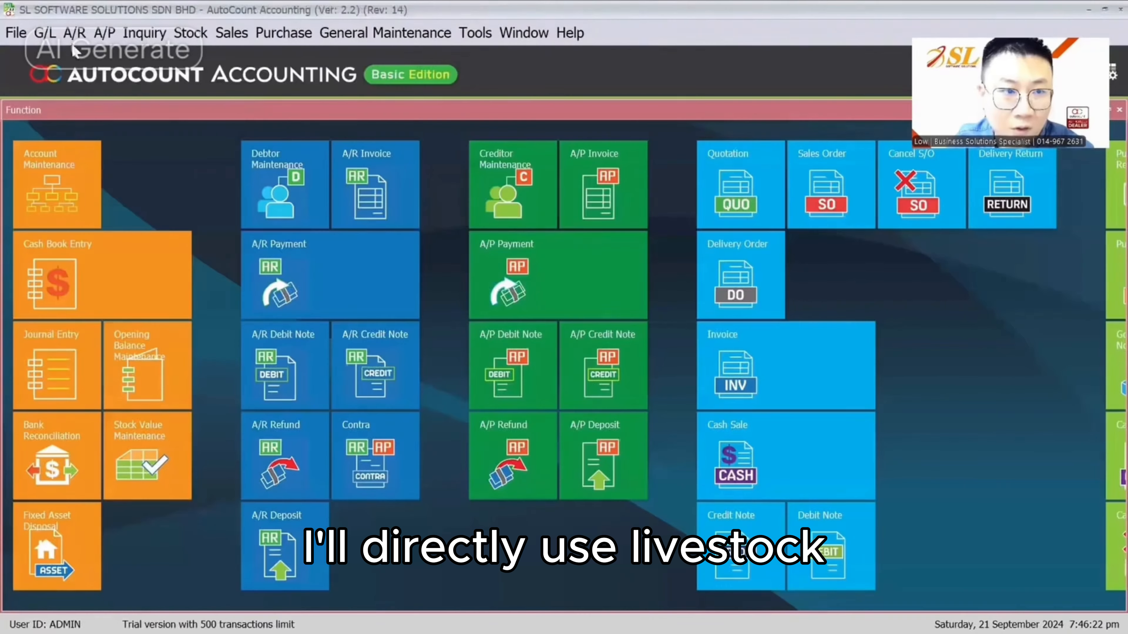
Step: Preview the Statement of Comprehensive Income with the live stock balance option in effect
click(45, 32)
click(151, 498)
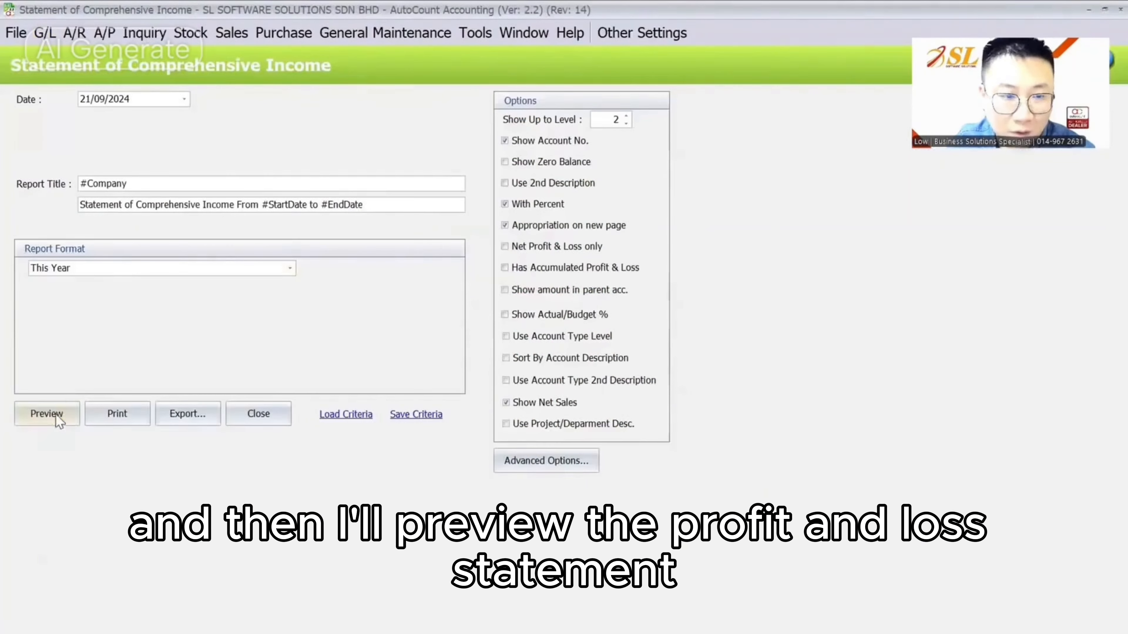
click(55, 416)
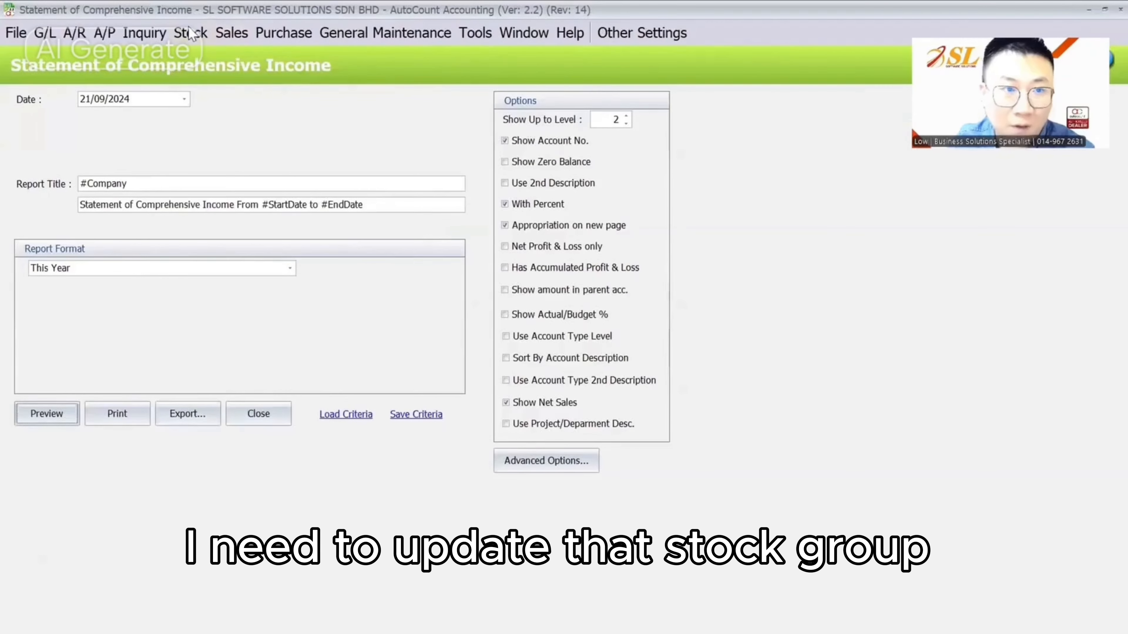
Step: Open Stock Item Maintenance and check the item group assigned to ITEM A
click(191, 32)
click(209, 56)
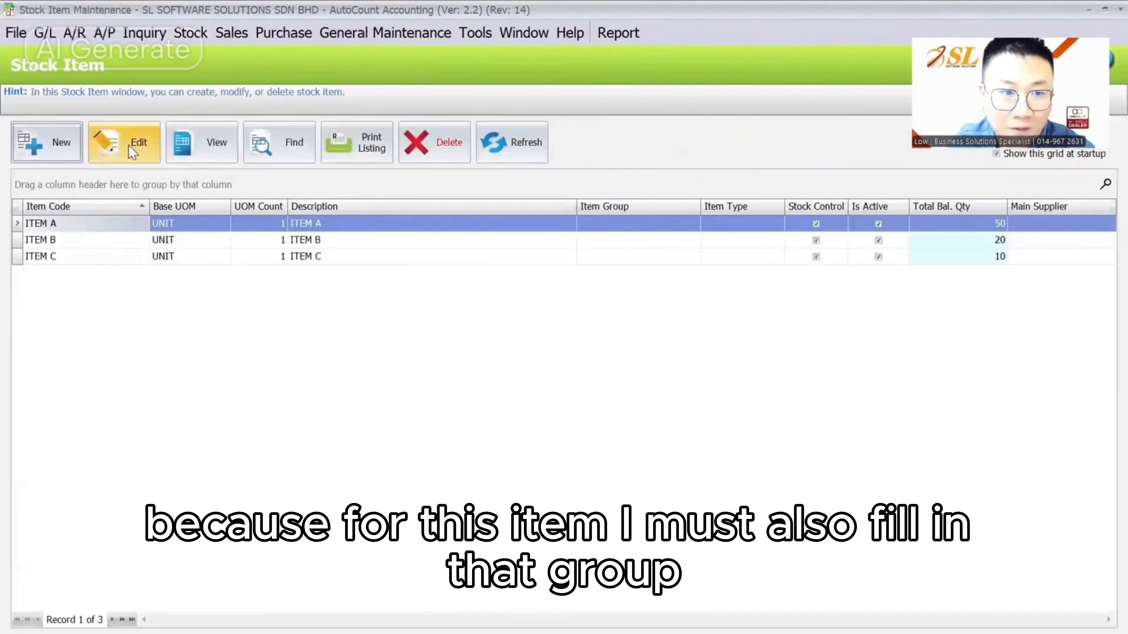
click(647, 224)
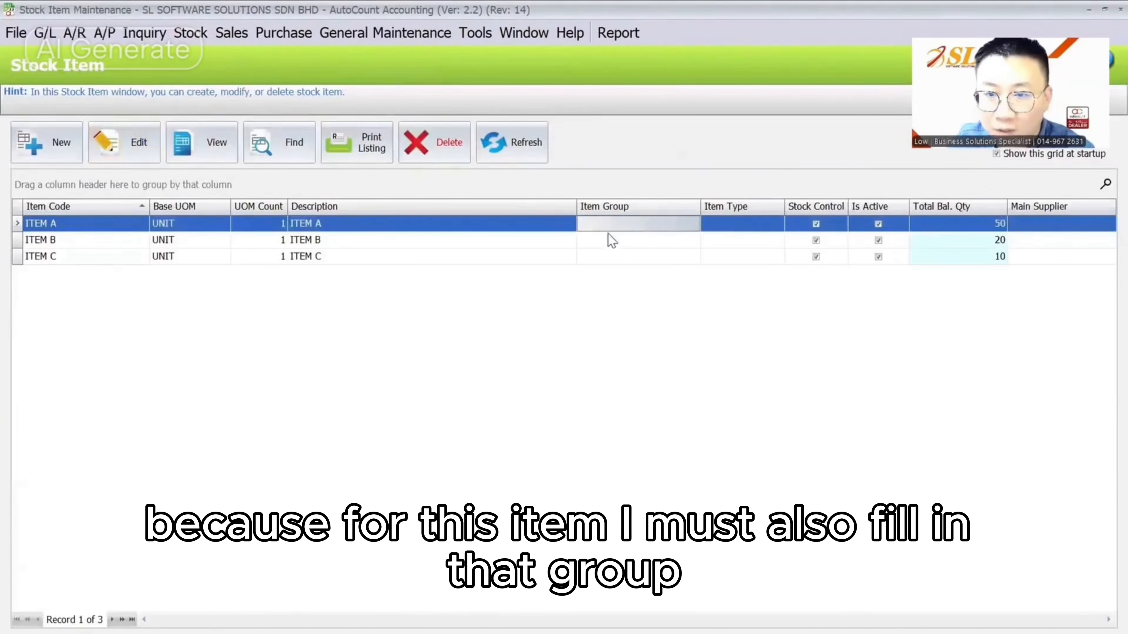
Step: Start a new stock group in Stock Group Maintenance, entering PHONE as its item group, short code and description
click(191, 34)
click(267, 100)
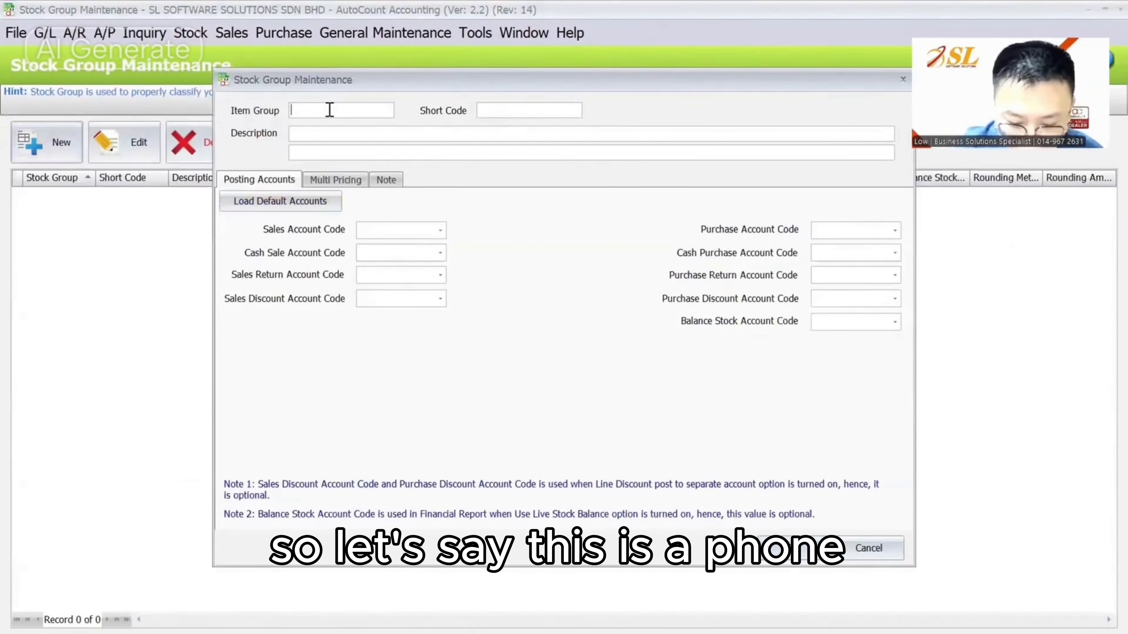
text(PHO)
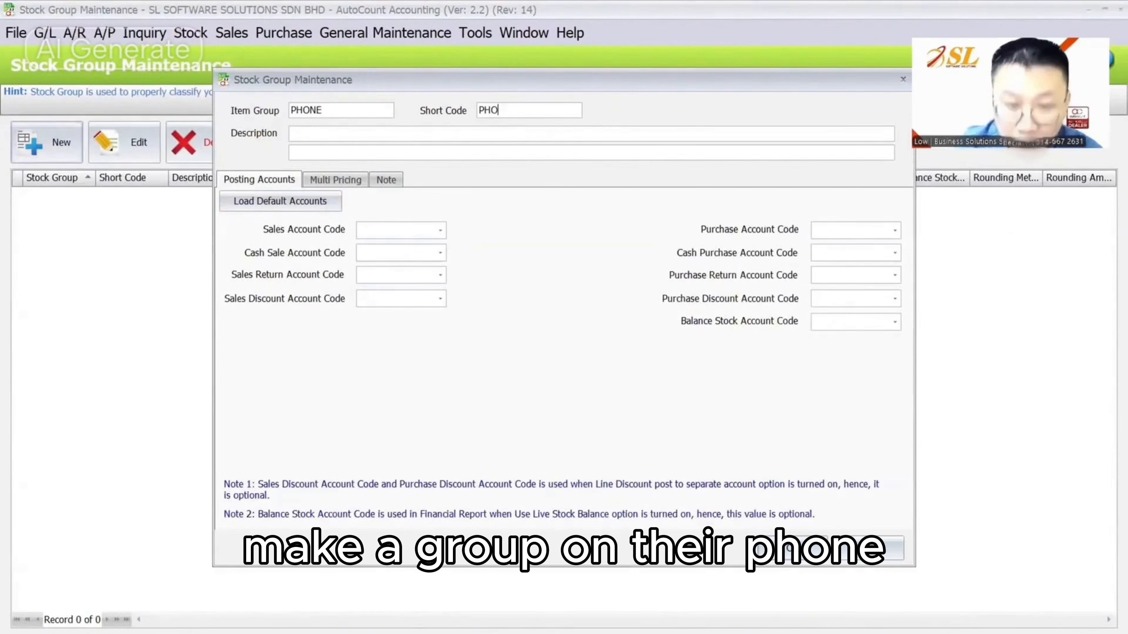
text(PHONE)
key(Tab)
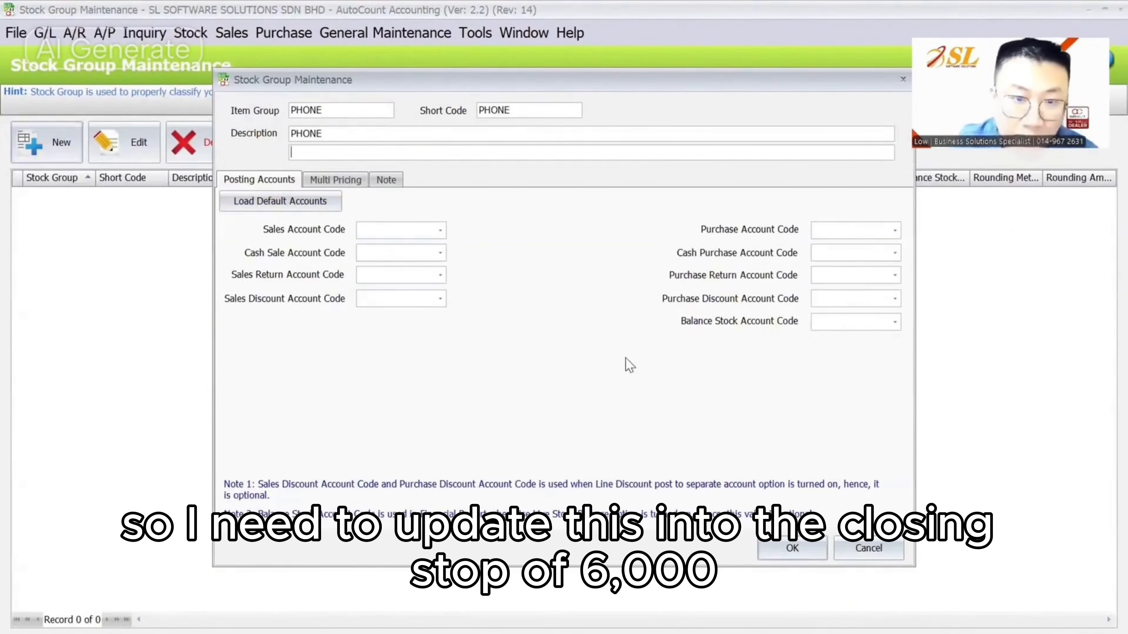
Step: Load the default posting accounts for the PHONE stock group, with 330-0000 as balance stock account, and save the group
click(307, 207)
click(847, 321)
click(878, 89)
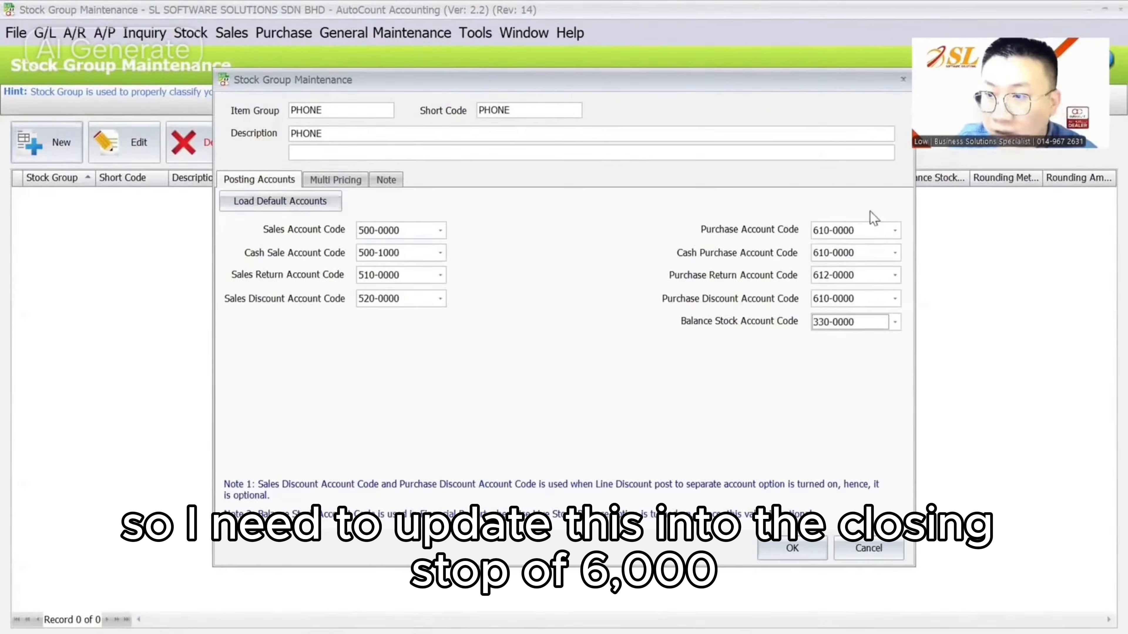
click(792, 549)
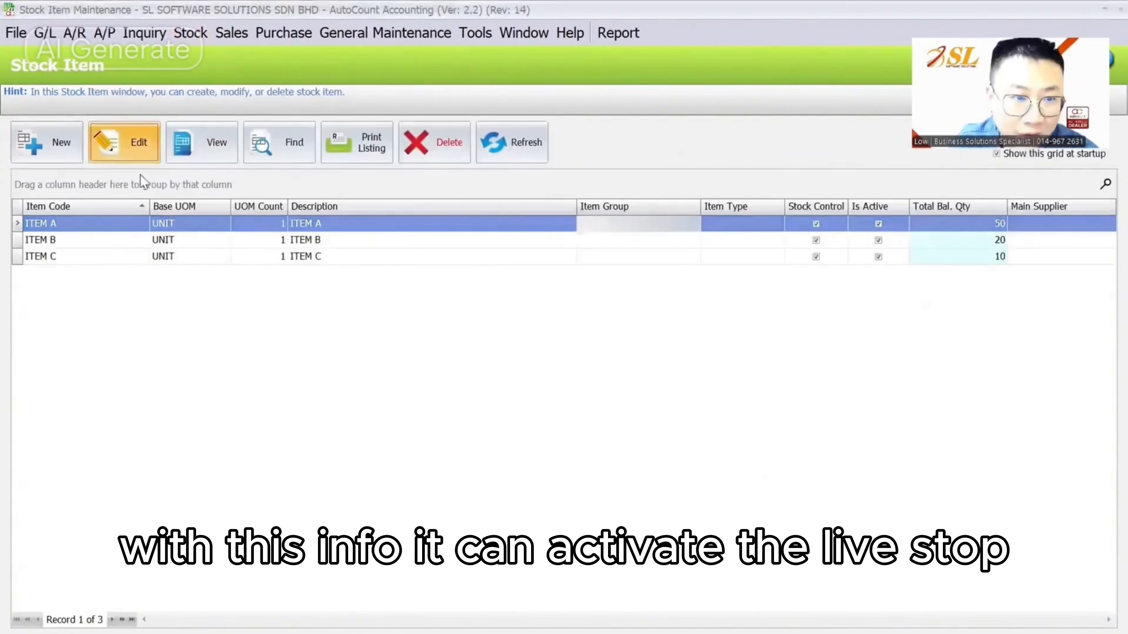
Step: Assign ITEM A to the PHONE item group in its stock item record and save it
click(139, 151)
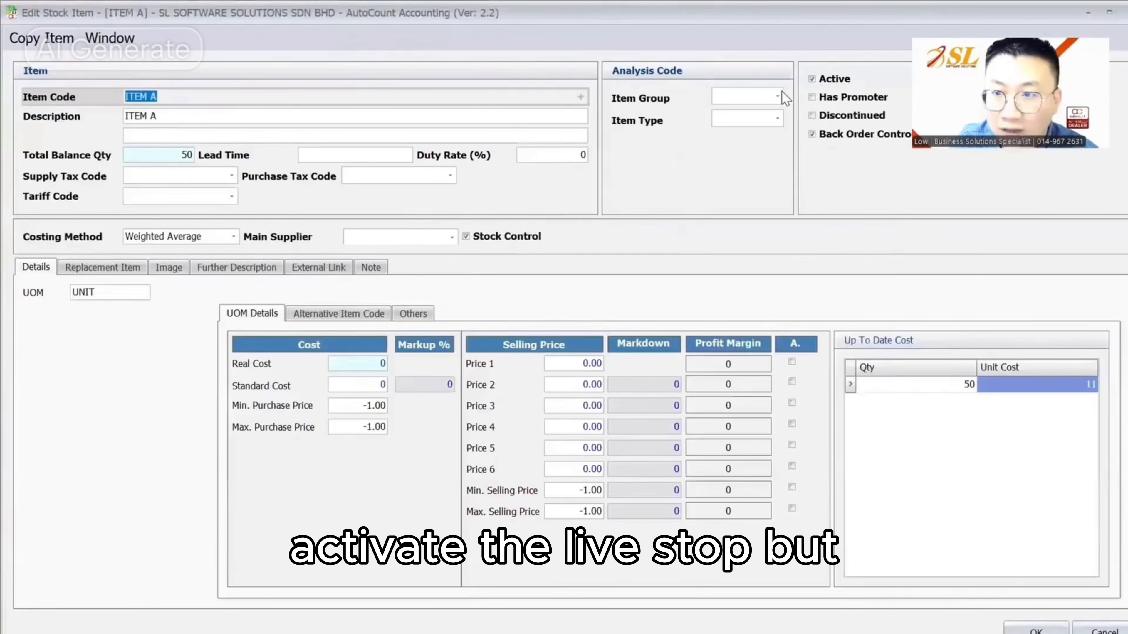
click(779, 96)
click(768, 170)
click(1036, 630)
Step: Assign ITEM B to the PHONE item group in its stock item record and save it
click(645, 242)
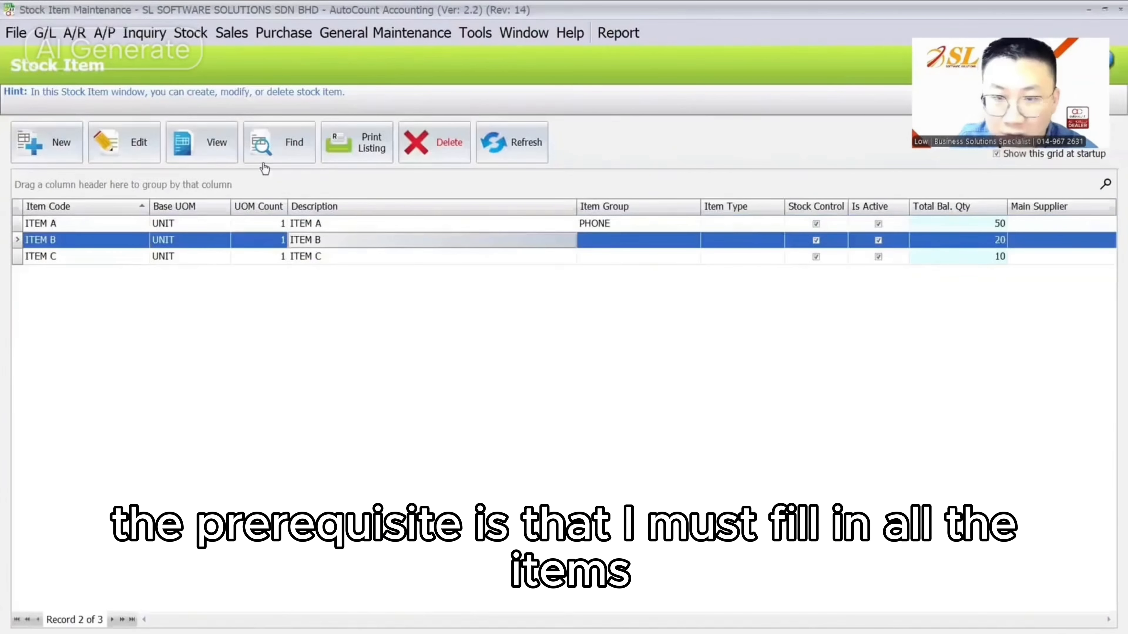
click(139, 151)
click(740, 96)
click(768, 171)
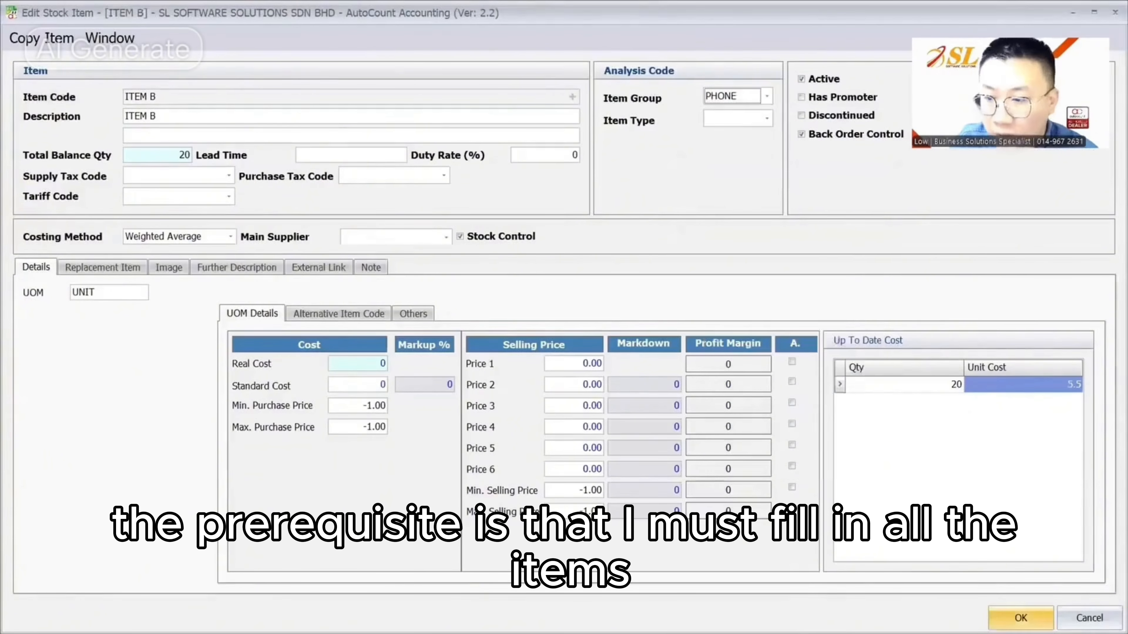
click(1021, 618)
Step: Assign ITEM C to the PHONE item group in its stock item record and save it
click(362, 256)
click(123, 134)
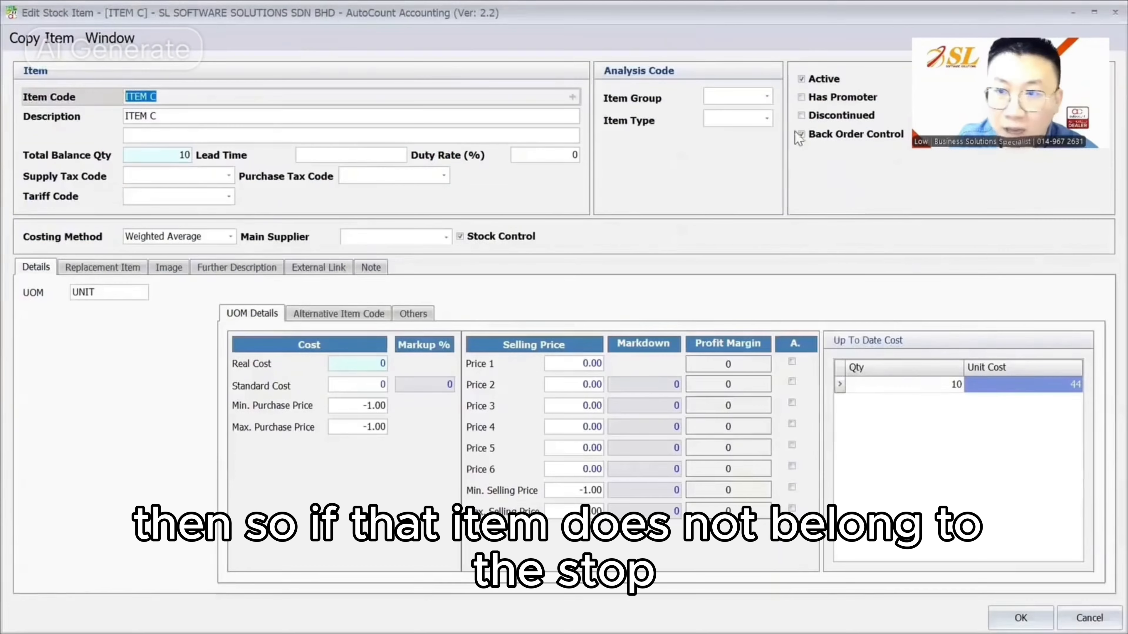
click(767, 96)
click(767, 173)
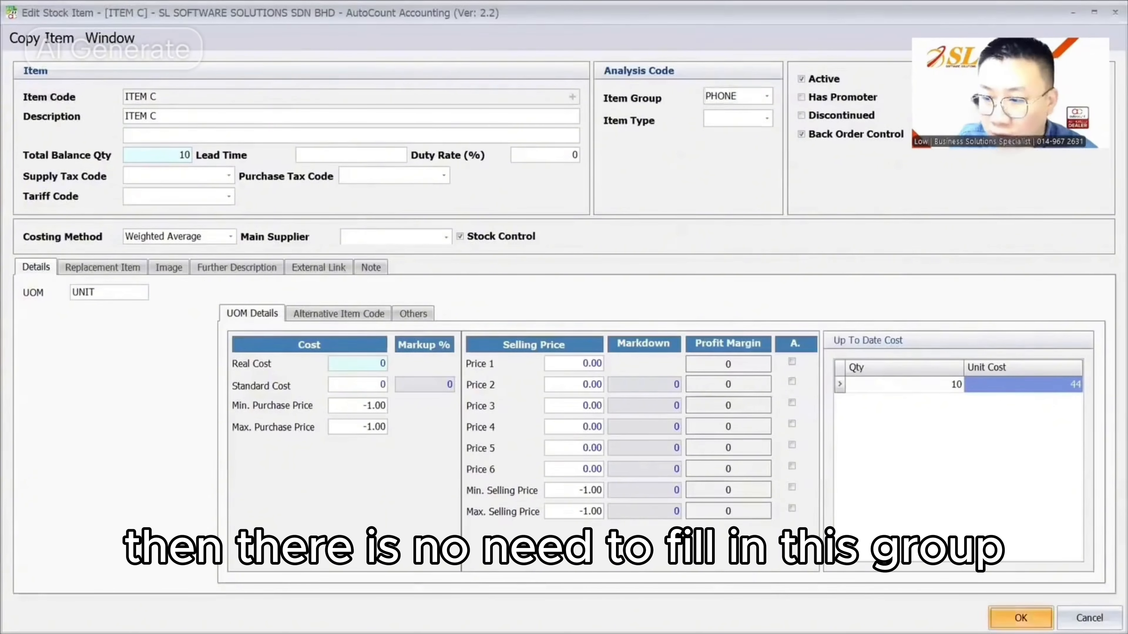
click(1021, 618)
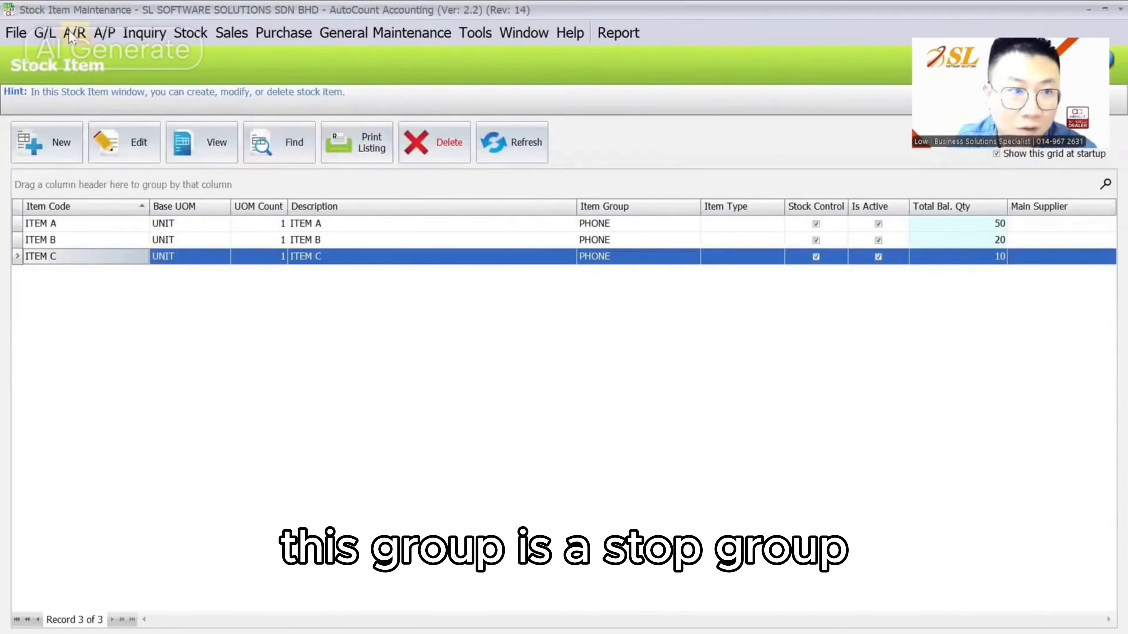
Step: Disable Use New Financial Reporting Standards (FRS) Terms in the general application options and apply it
click(44, 33)
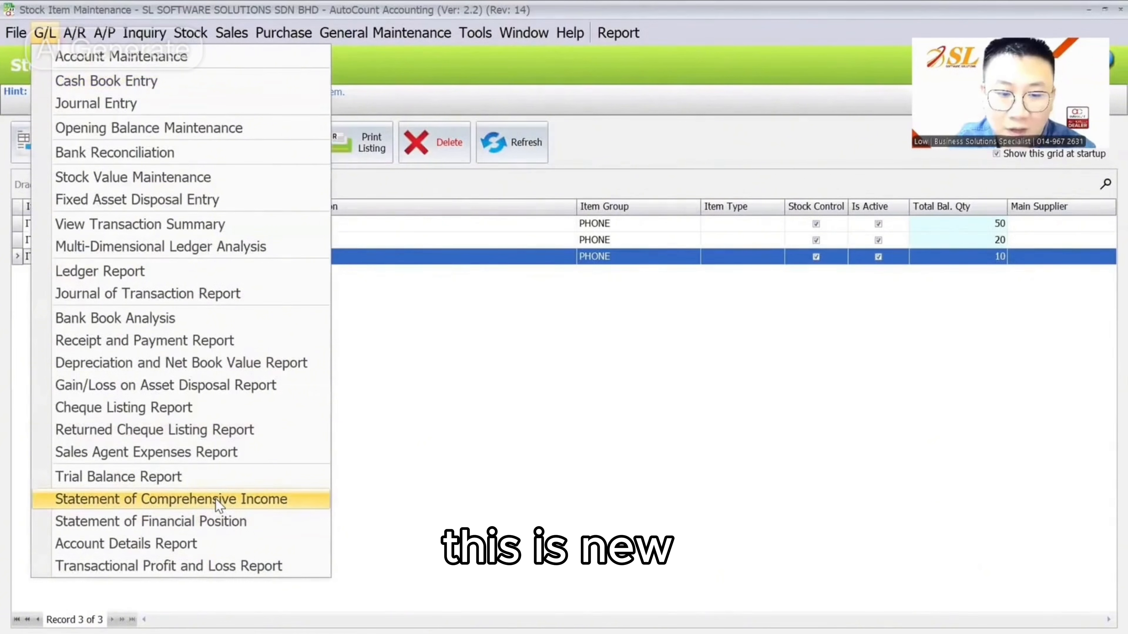
click(468, 33)
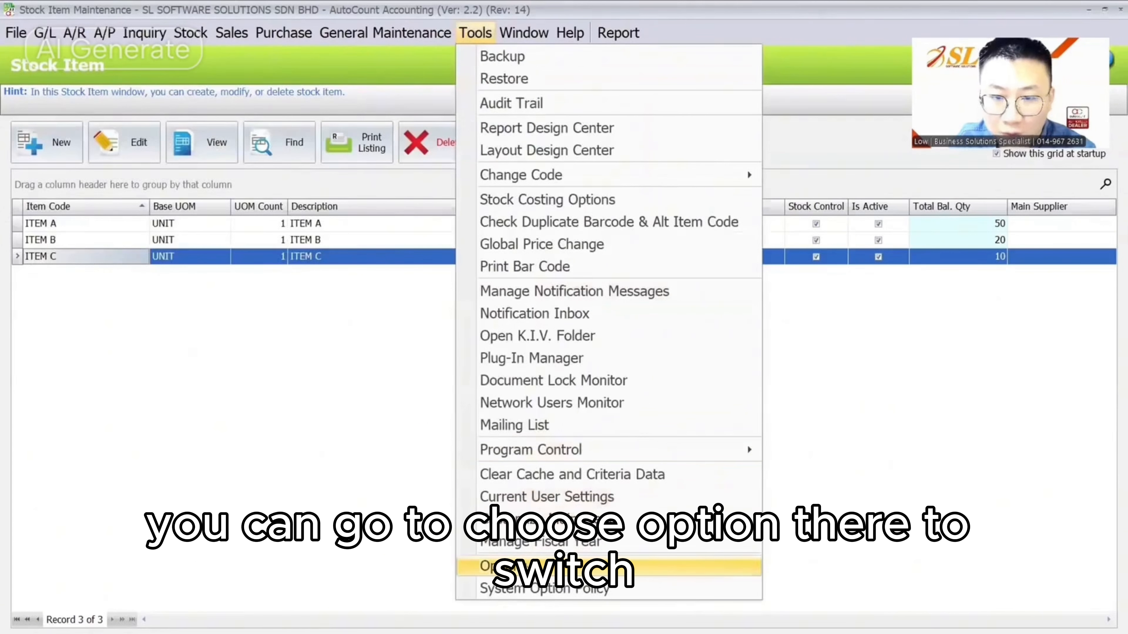
click(511, 567)
click(505, 373)
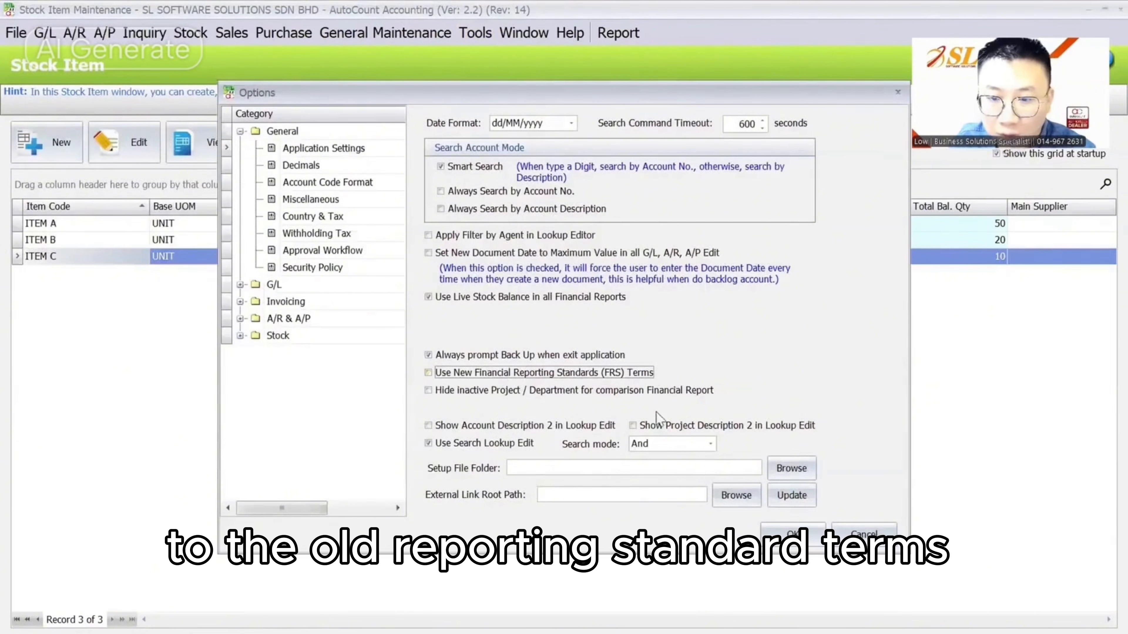
click(792, 535)
Step: Preview the Profit and Loss Statement for this year and examine the closing stock under cost of goods sold
click(44, 33)
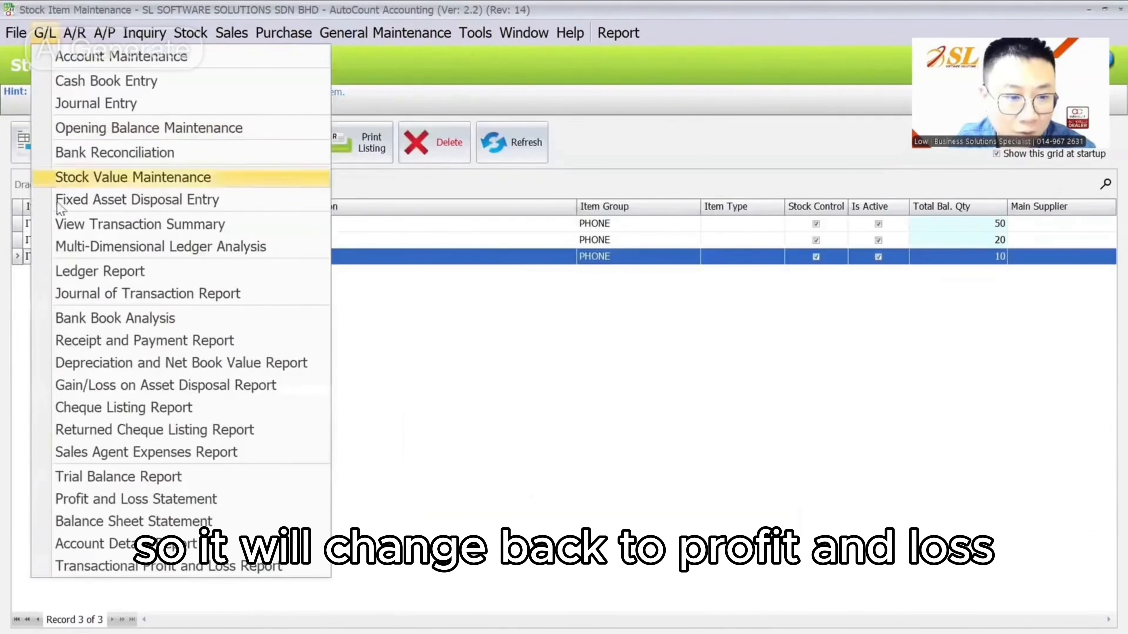
click(108, 499)
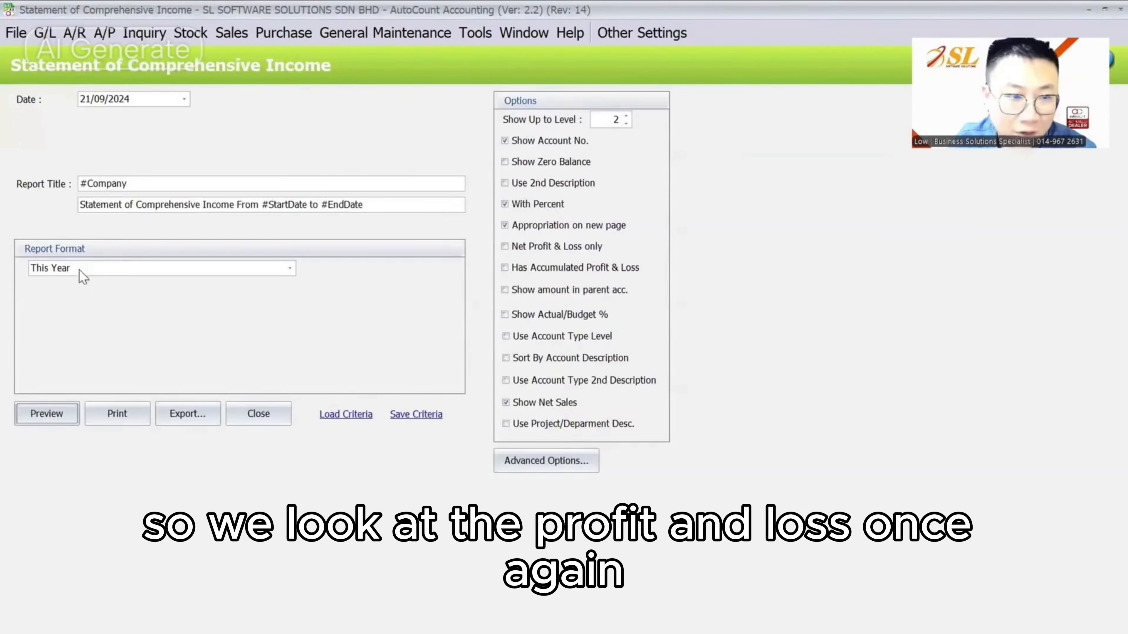
click(57, 415)
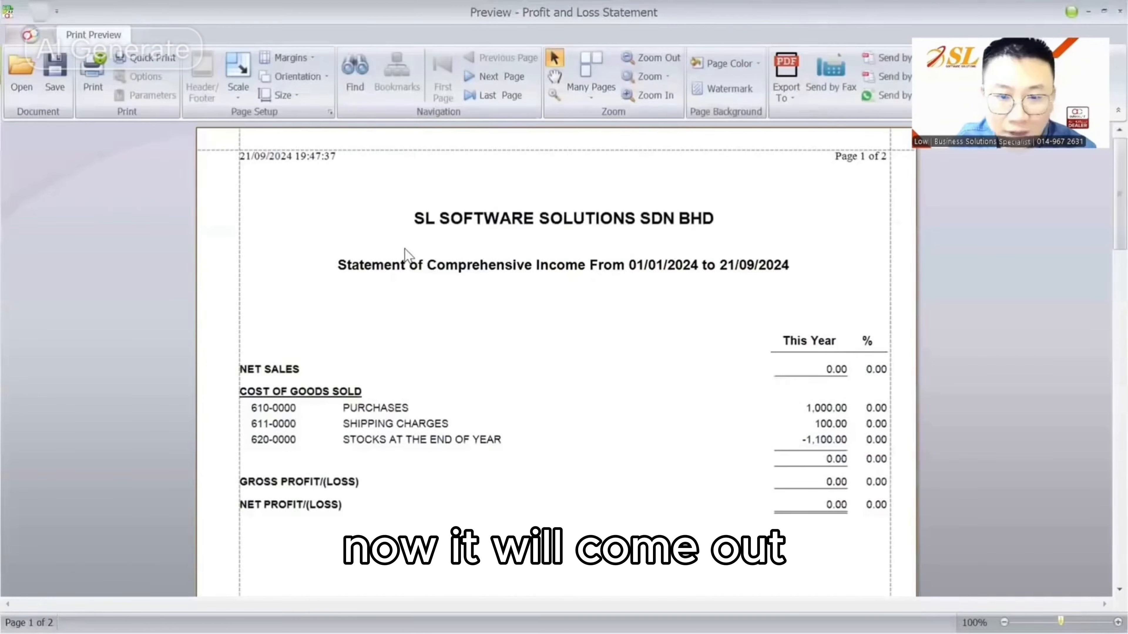
scroll(405, 249, down, 3)
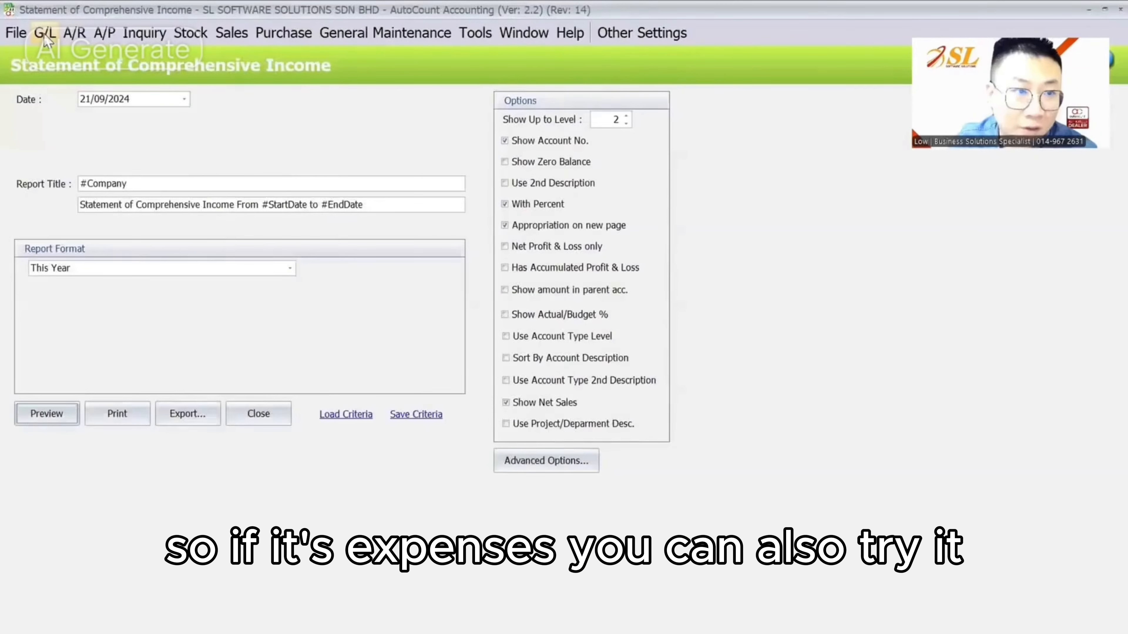
Step: Move the SHIPPING CHARGES account from cost of goods sold to EXPENSES in Account Maintenance and refresh the account list
click(45, 32)
click(63, 62)
scroll(253, 218, down, 9)
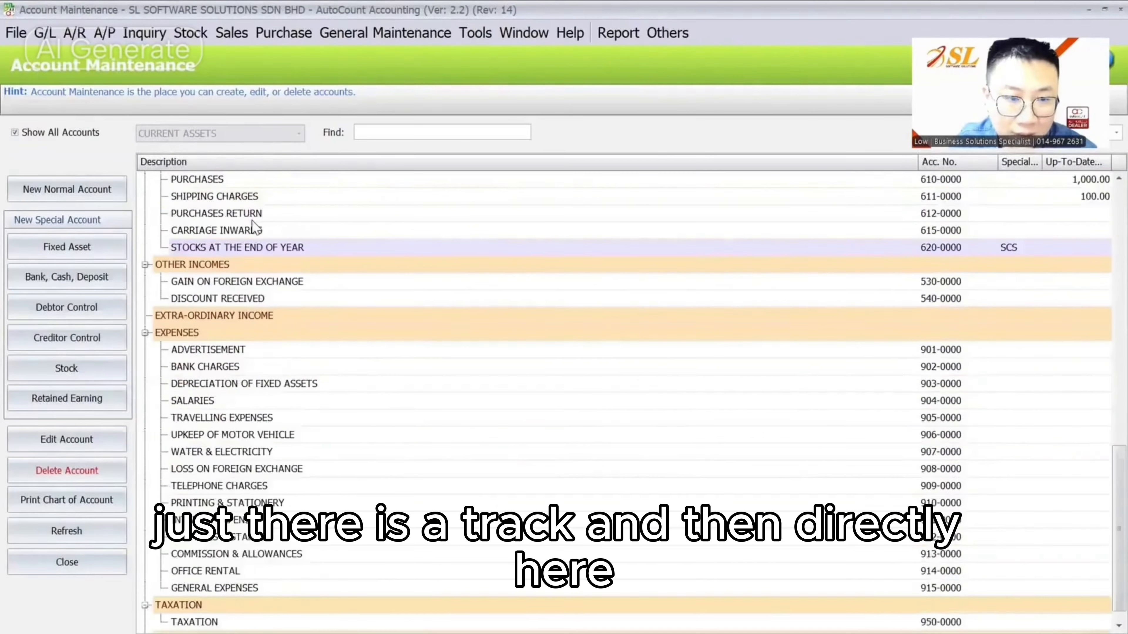
scroll(237, 252, up, 1)
drag(225, 240, 215, 382)
click(554, 351)
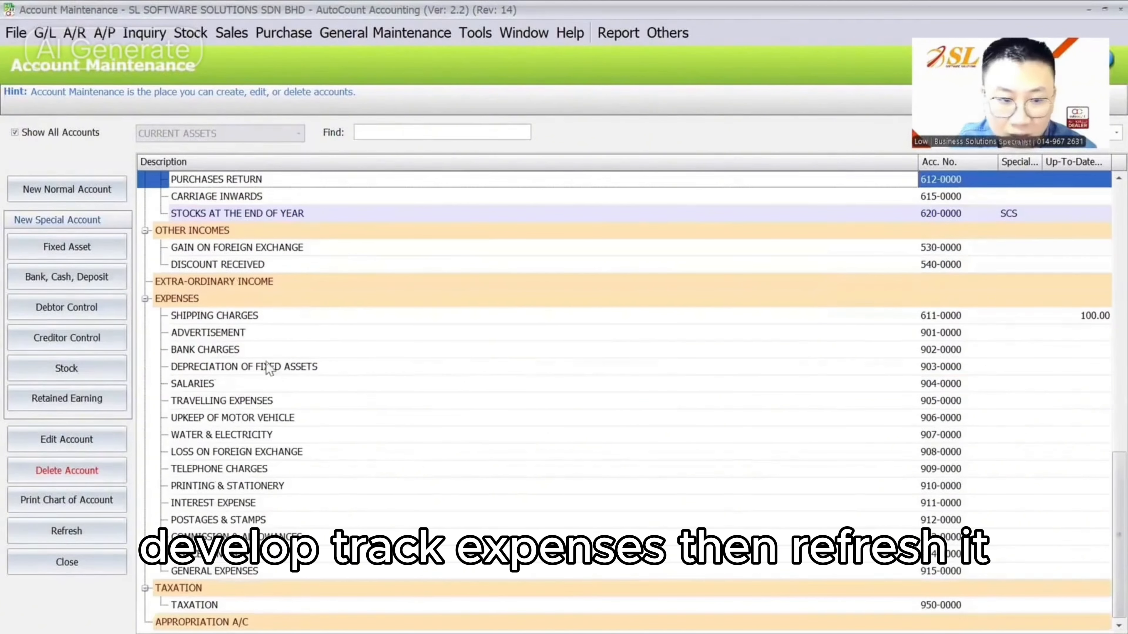
click(57, 536)
Step: Preview the Profit and Loss Statement again with shipping charges under expenses and examine gross and net profit
click(57, 31)
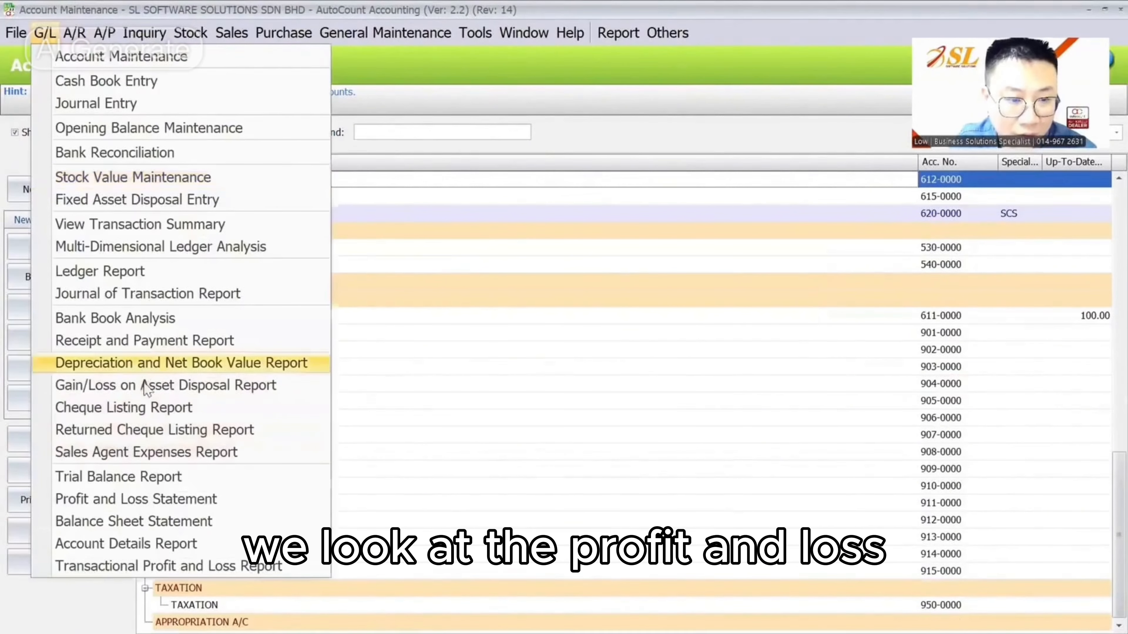
click(153, 500)
click(47, 413)
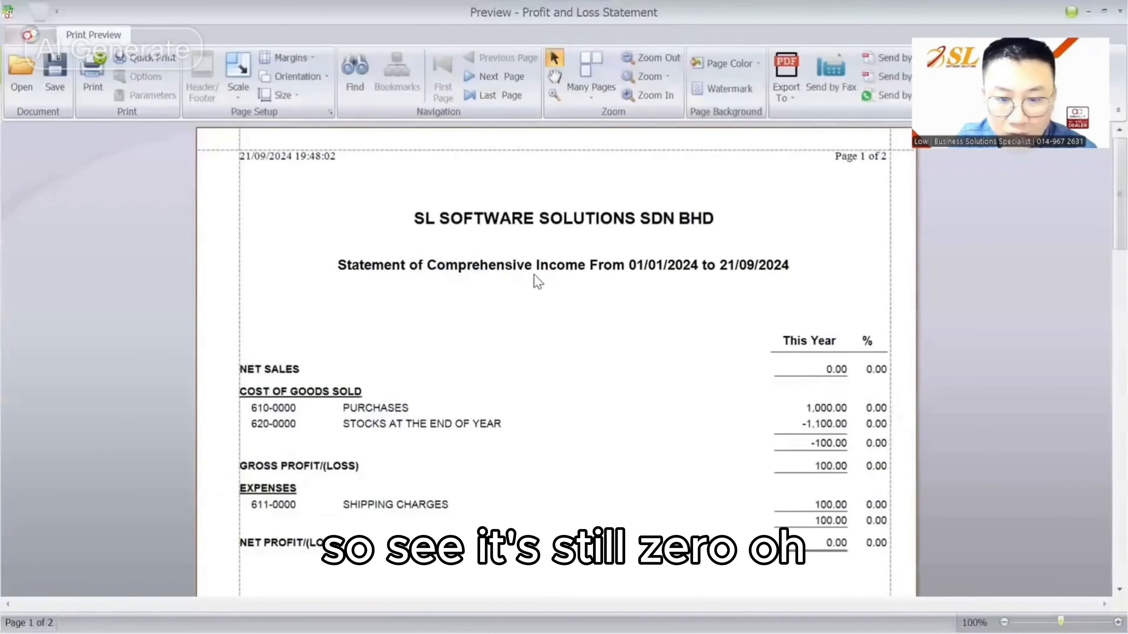
scroll(534, 280, down, 5)
scroll(750, 330, up, 2)
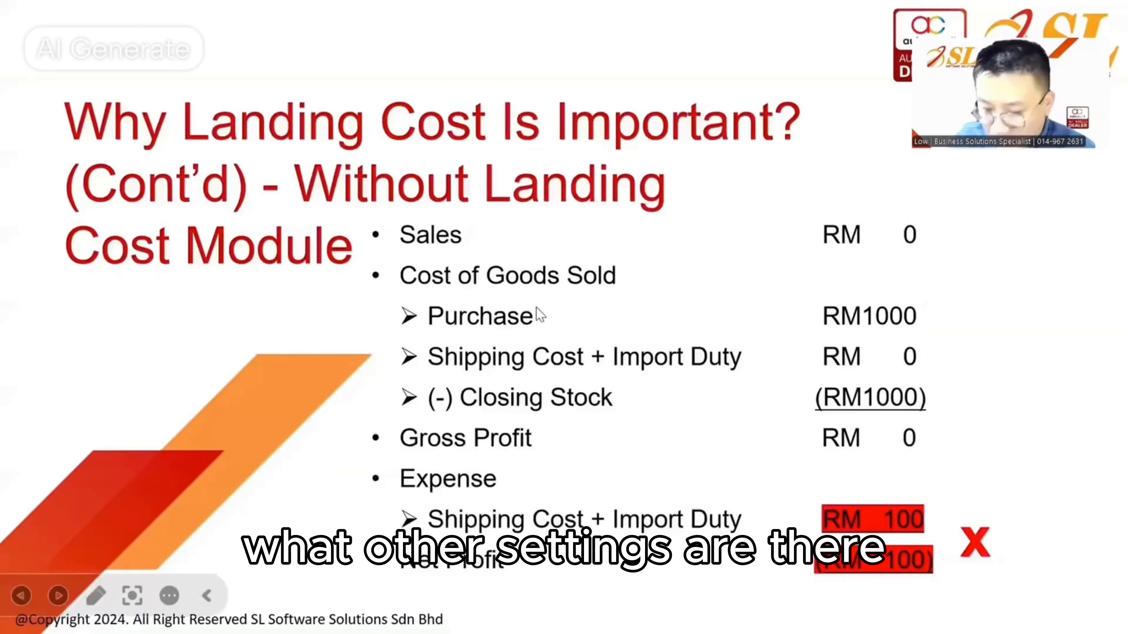
key(Right)
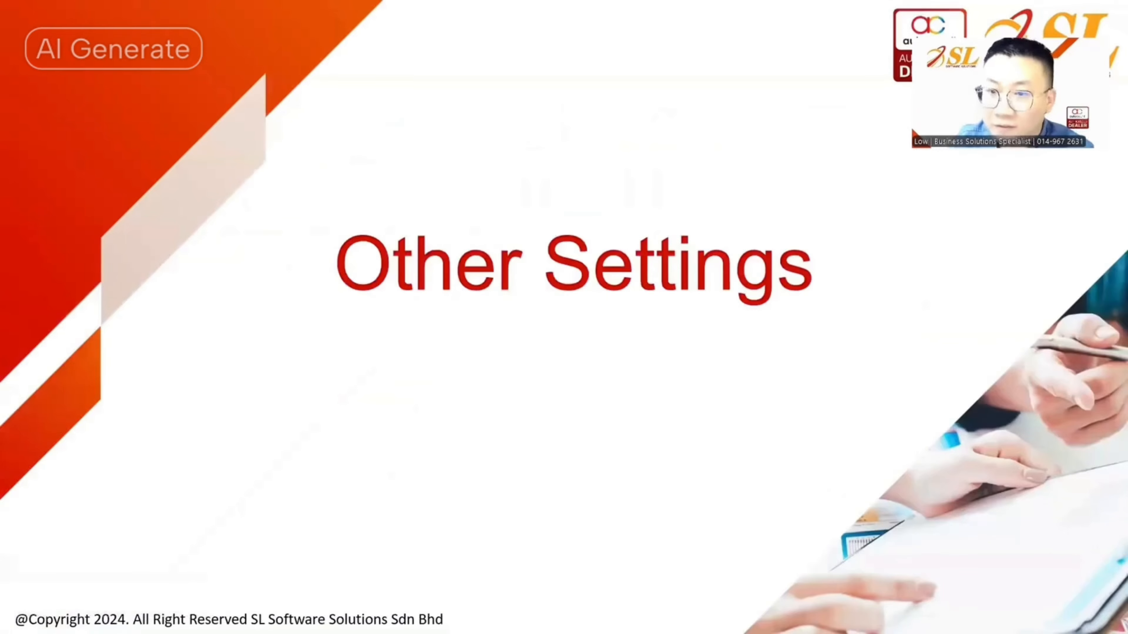
key(Right)
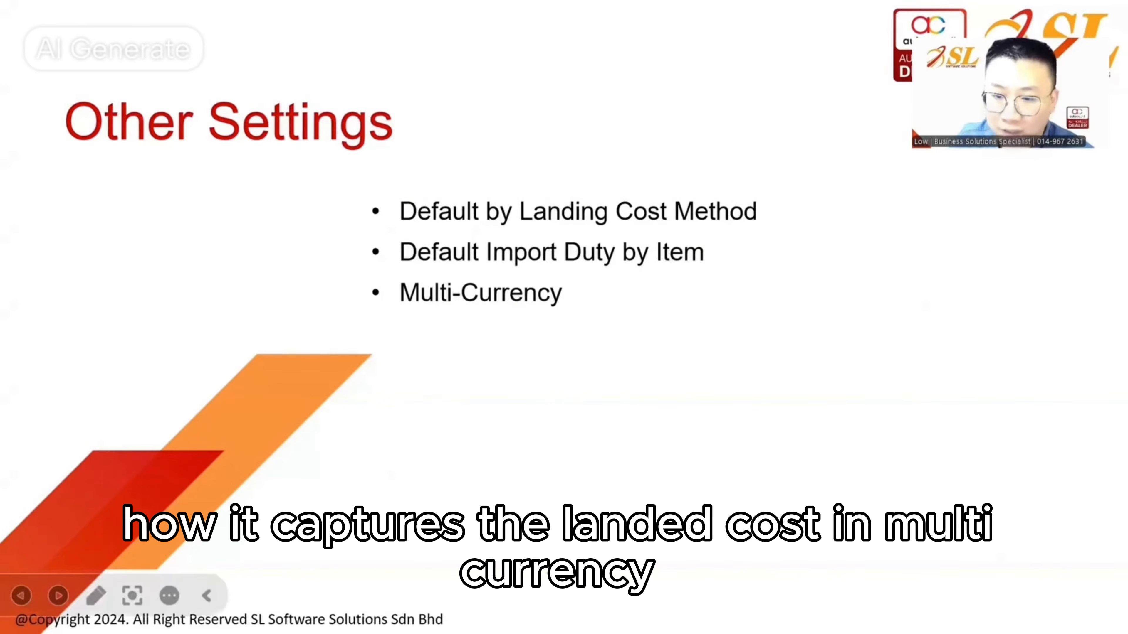
key(super)
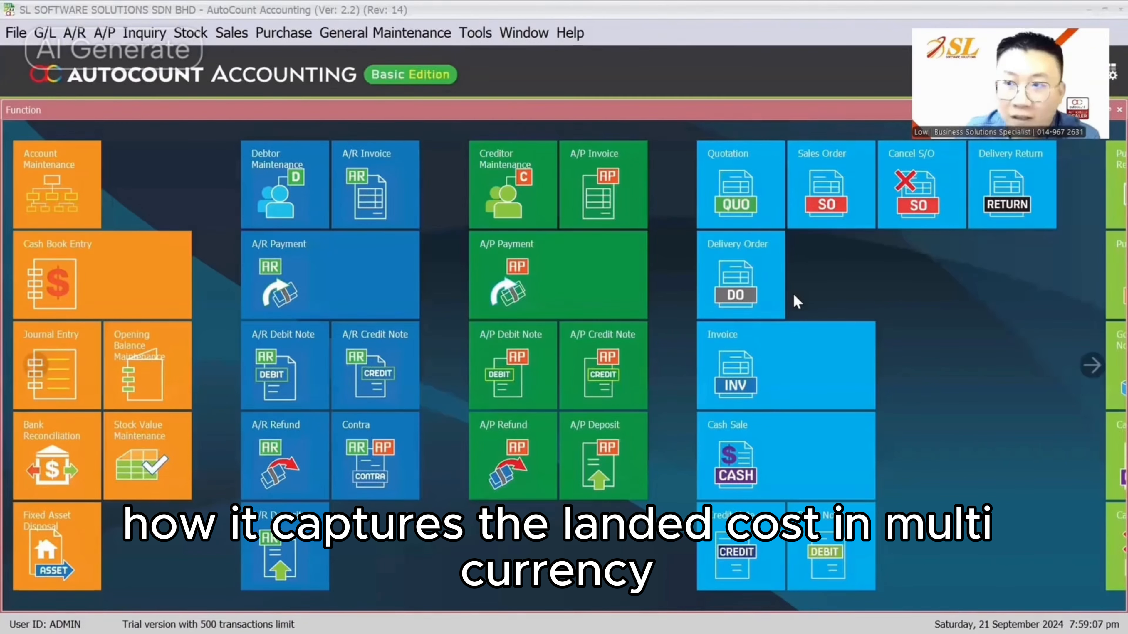
Step: Set the invoicing options to calculate landing cost pro-ratedly by Stock Item Weight and apply the change
click(475, 32)
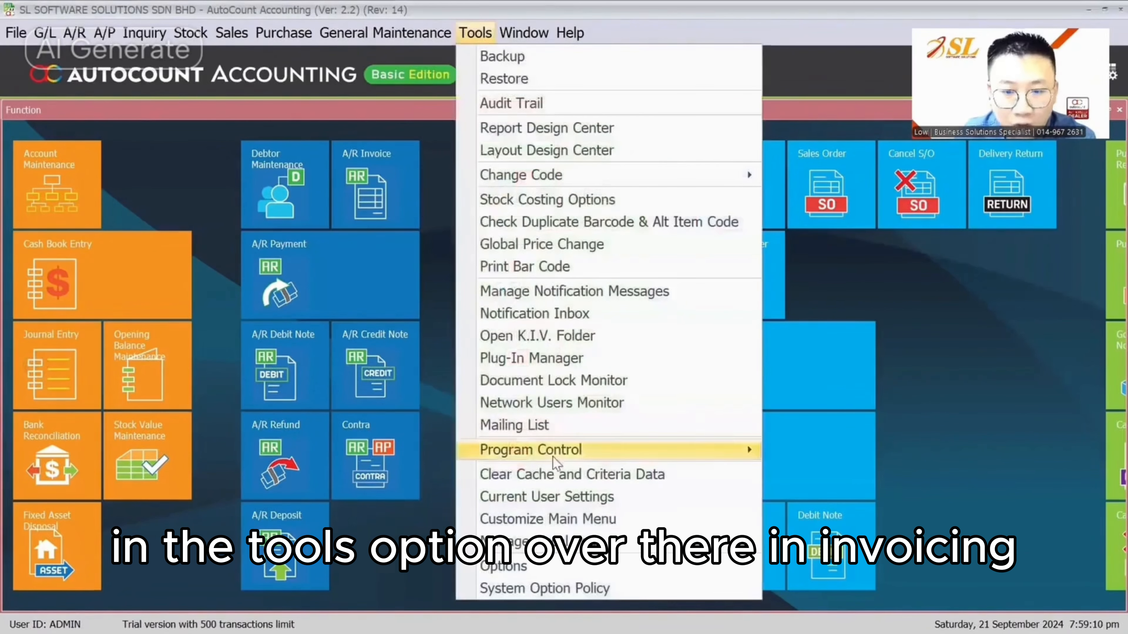
click(542, 564)
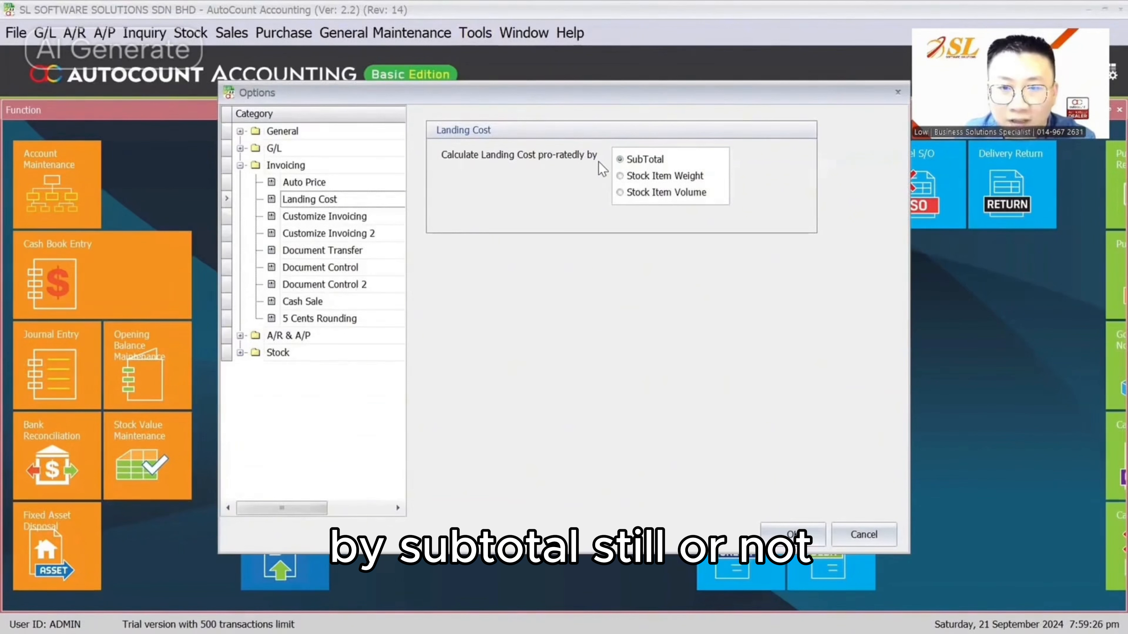
click(657, 177)
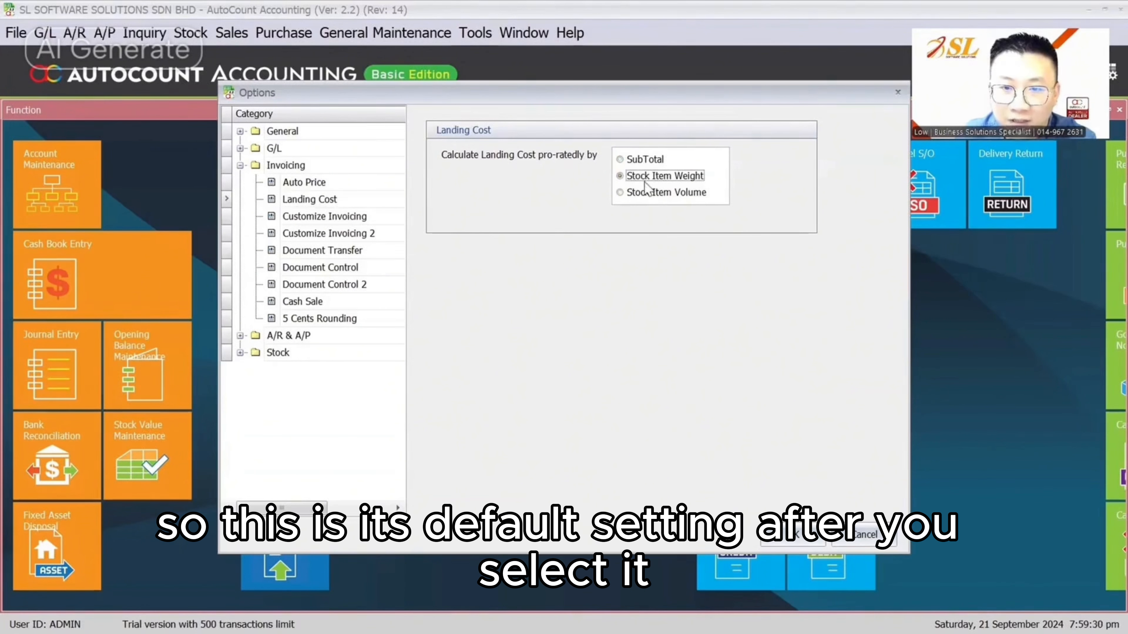
click(793, 534)
Step: Open the existing SUPPLIER A purchase invoice for editing and check its landing cost proration basis without changing it
click(283, 32)
click(334, 147)
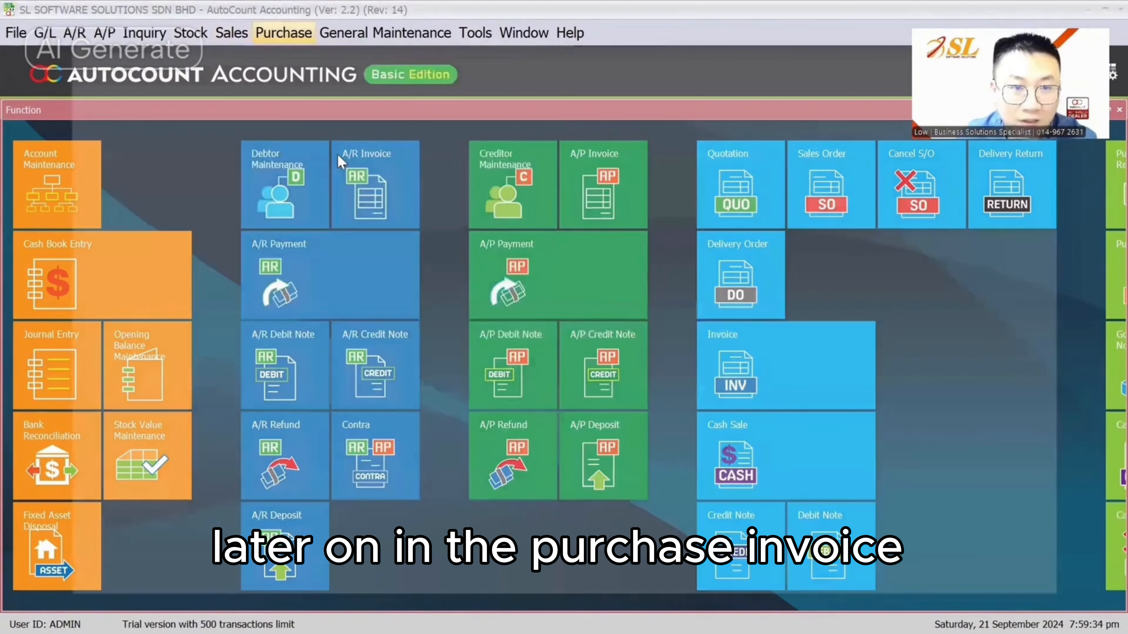
click(213, 155)
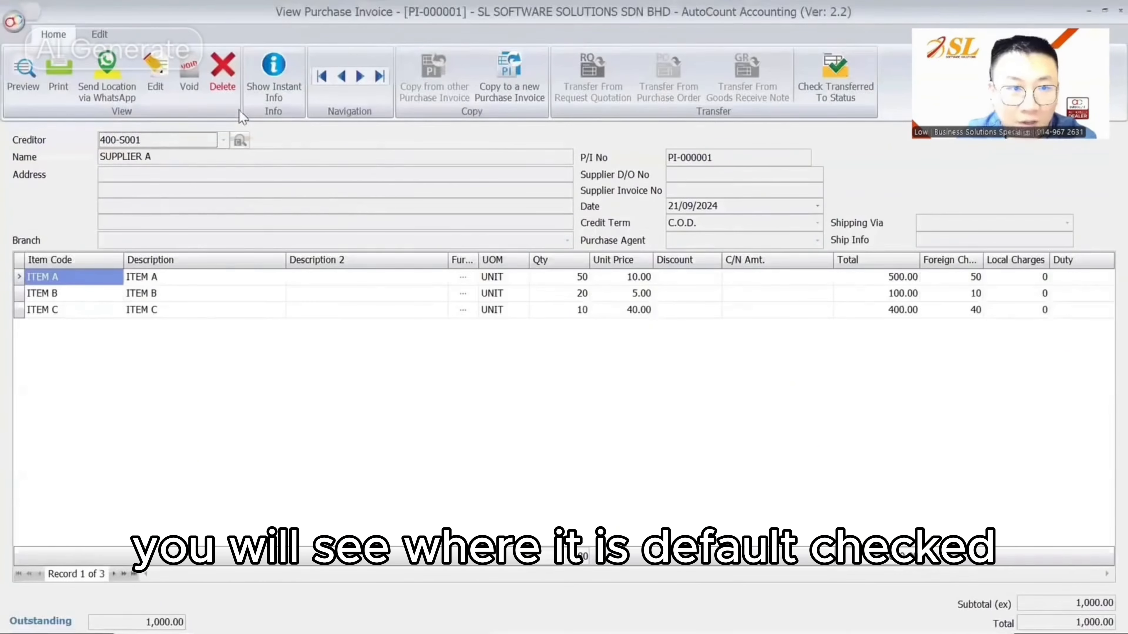
click(155, 76)
click(467, 76)
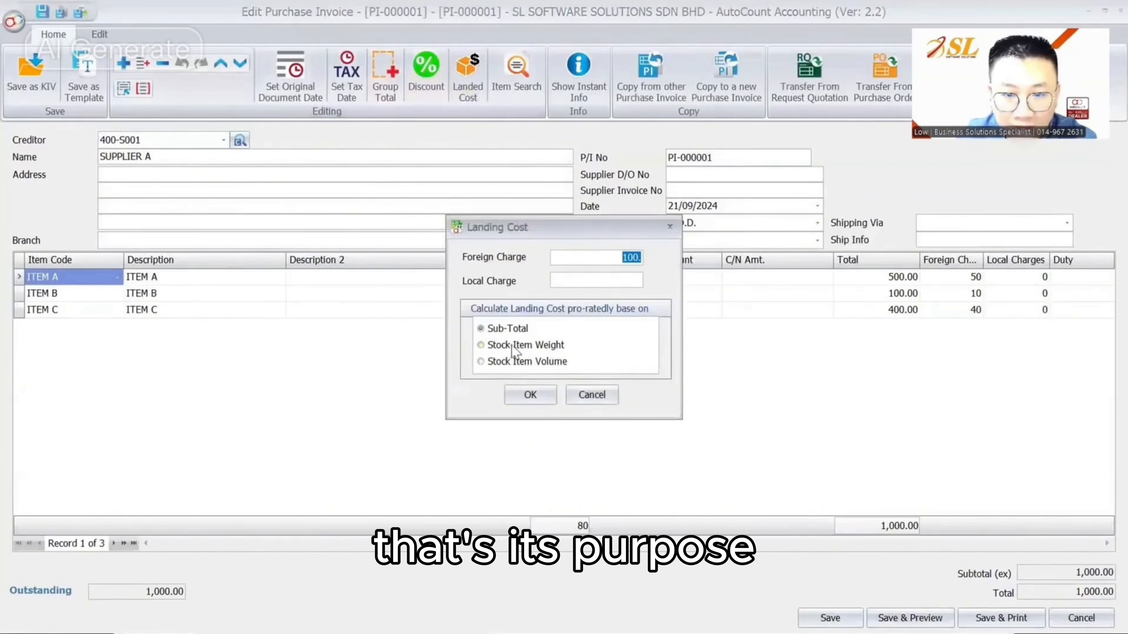
click(586, 395)
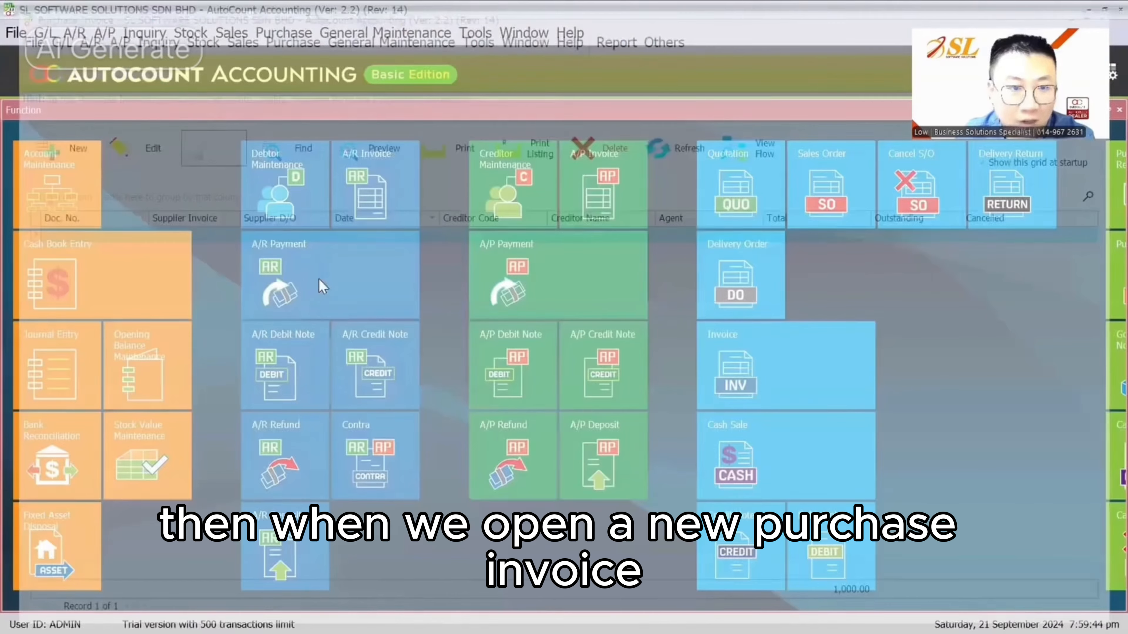
Step: Start a new purchase invoice for SUPPLIER A and add ITEM C as its first line
click(282, 33)
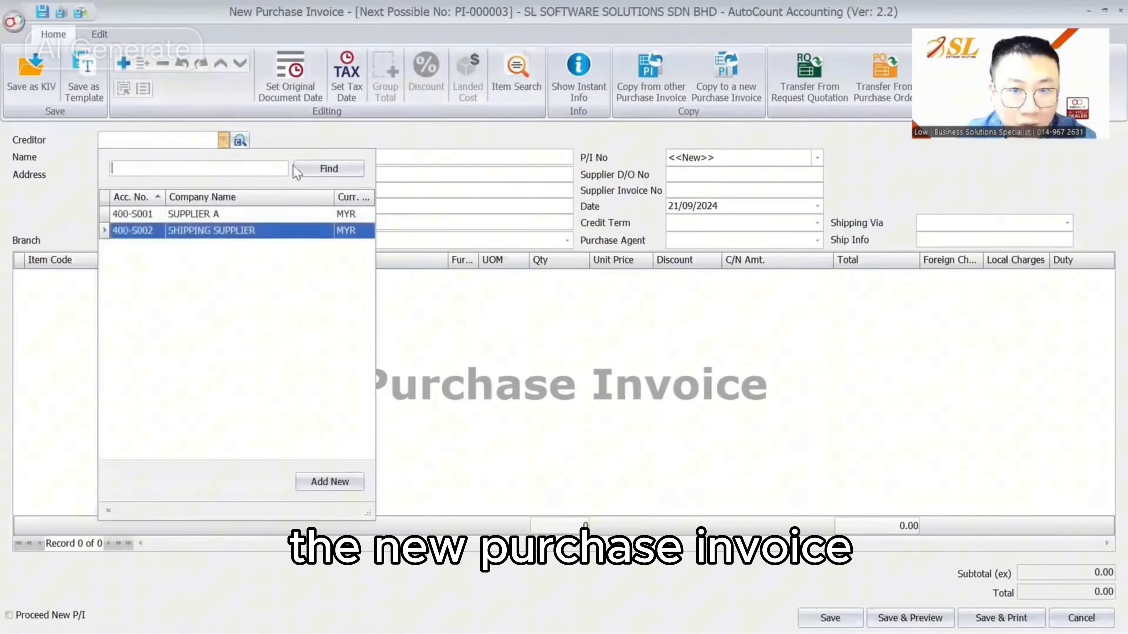
click(234, 215)
right_click(525, 330)
click(530, 16)
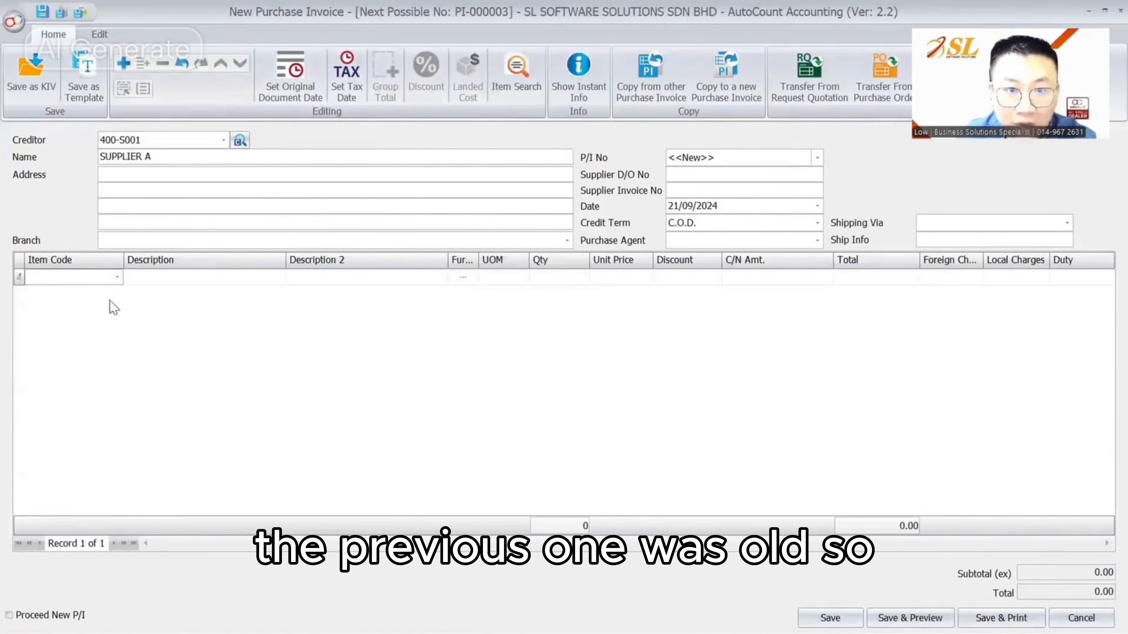
click(71, 280)
double_click(131, 383)
Step: Check the default landing cost proration basis on the new purchase invoice, leave it as is, and discard the invoice
click(468, 76)
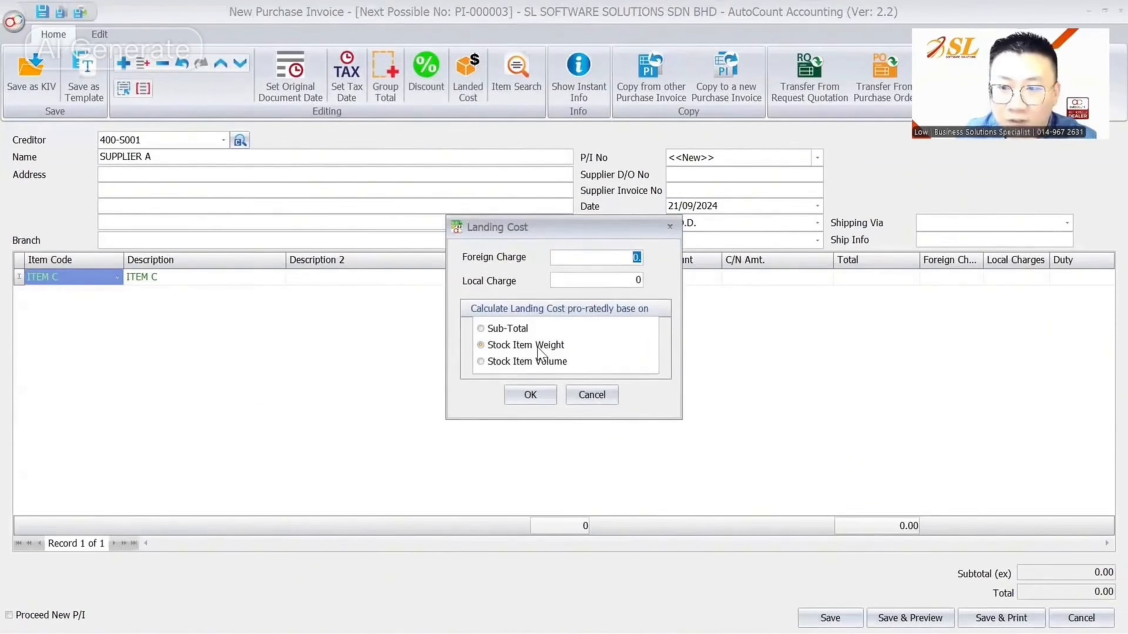
click(597, 397)
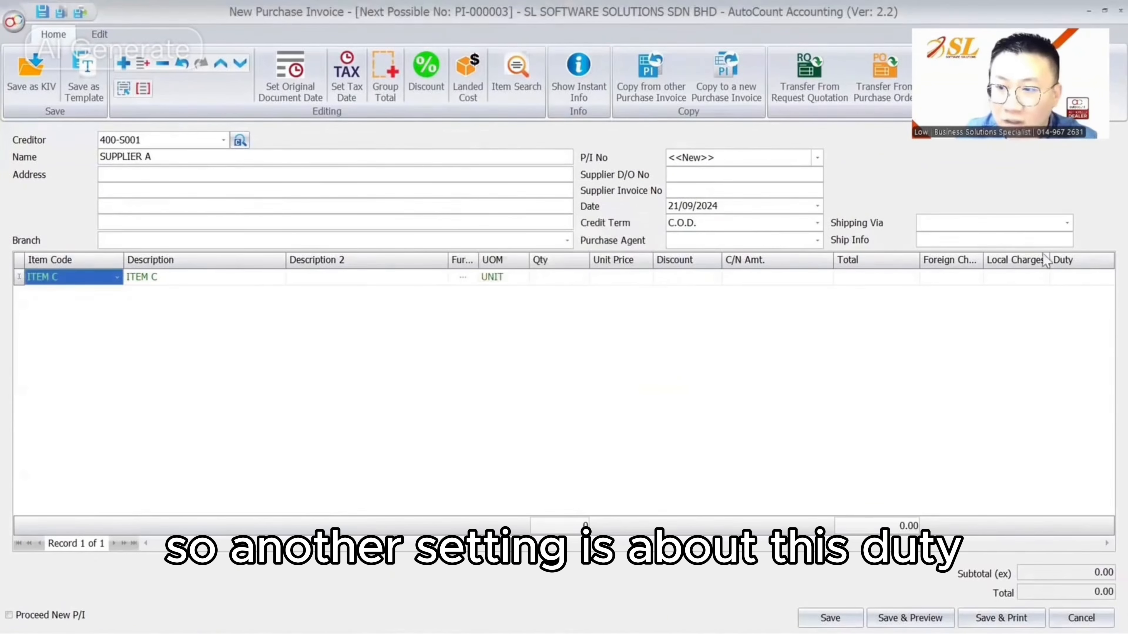
click(1120, 10)
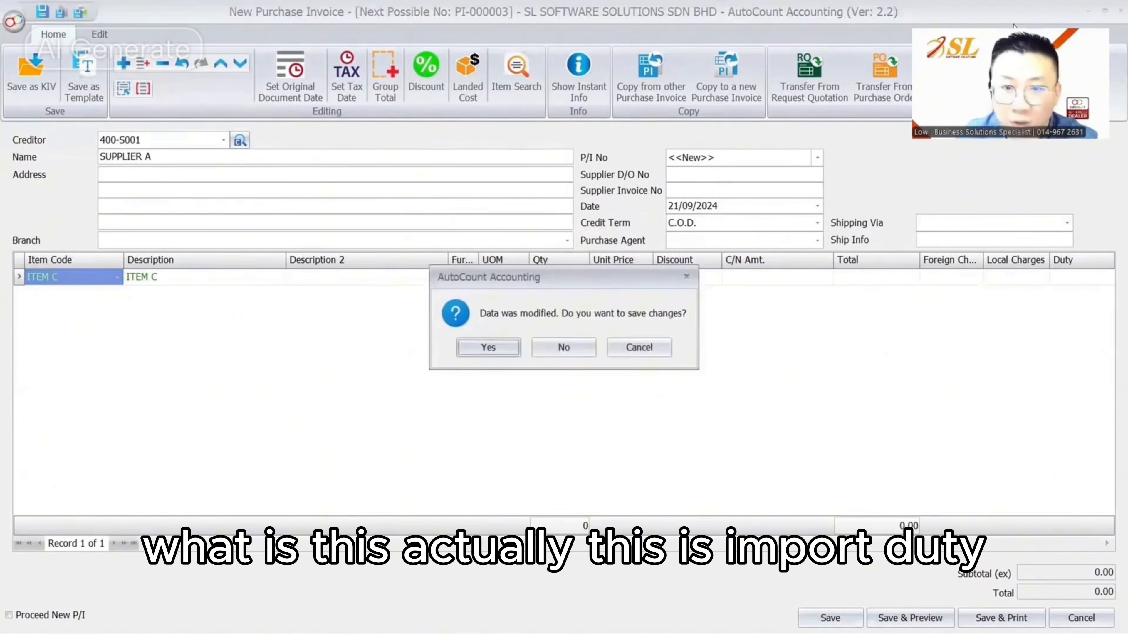
click(580, 348)
Step: Open stock item ITEM A for editing, set its duty rate to 5%, and save the item
click(199, 34)
click(213, 67)
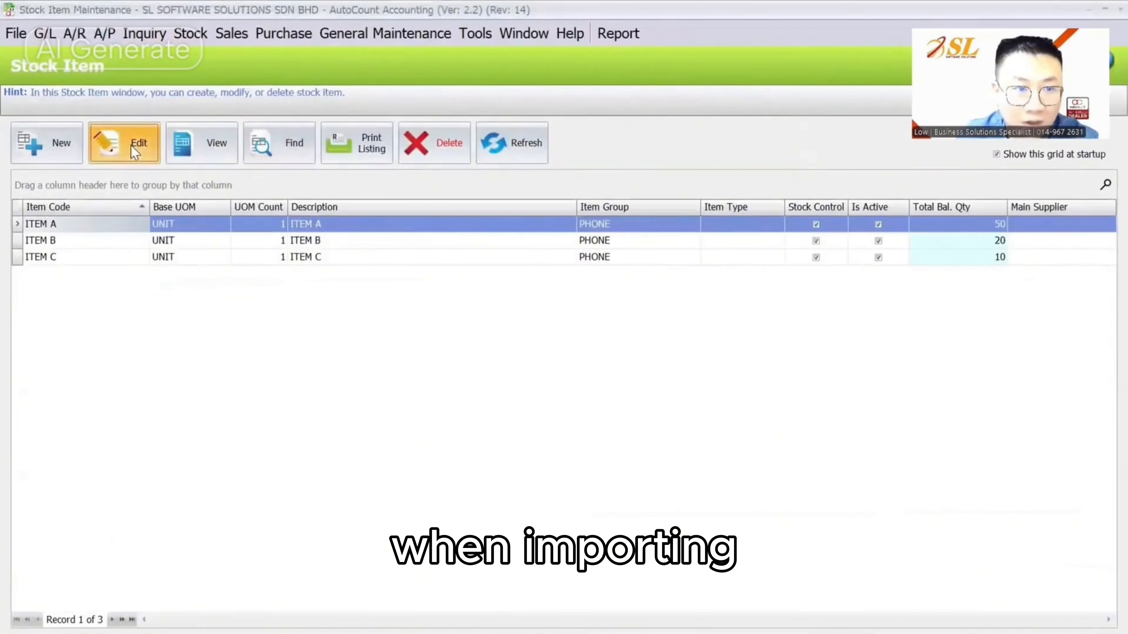
click(130, 145)
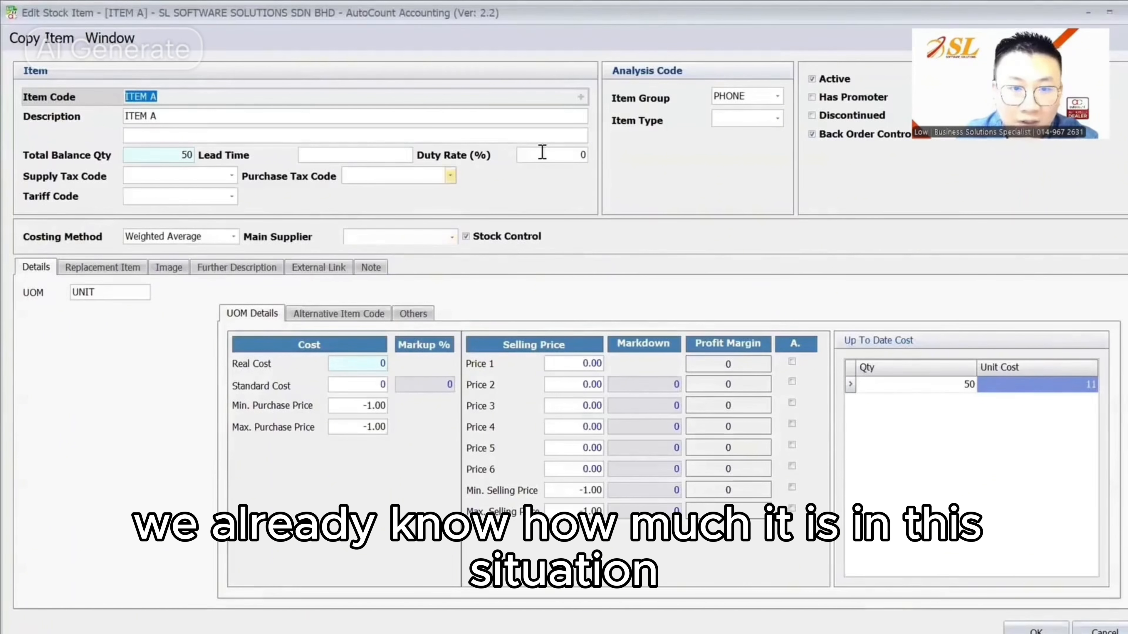
click(539, 155)
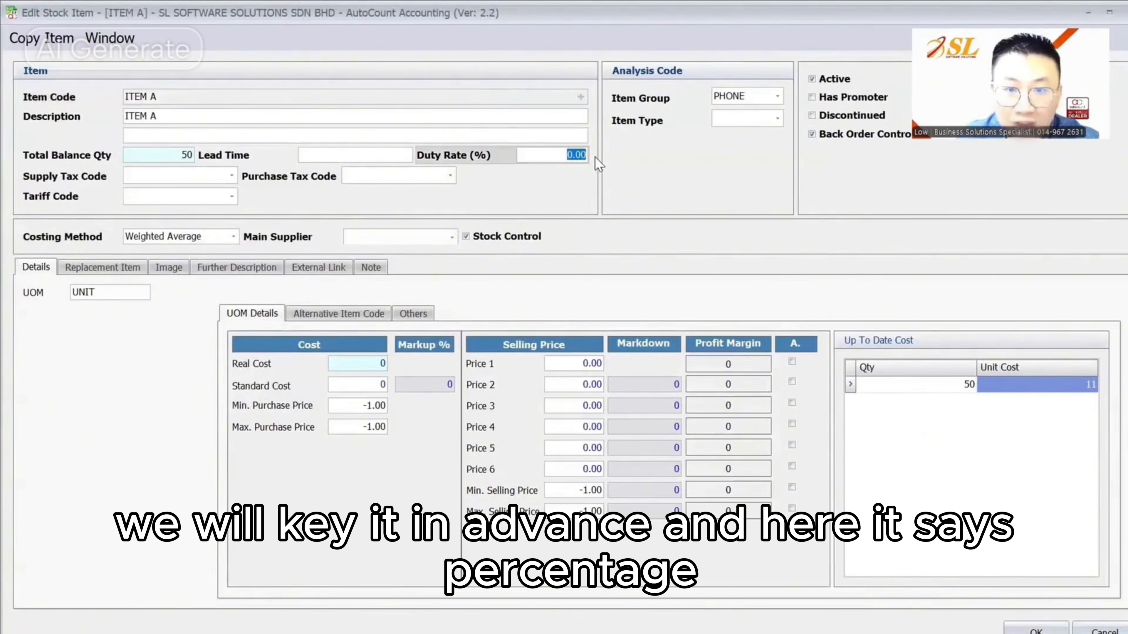
text(5)
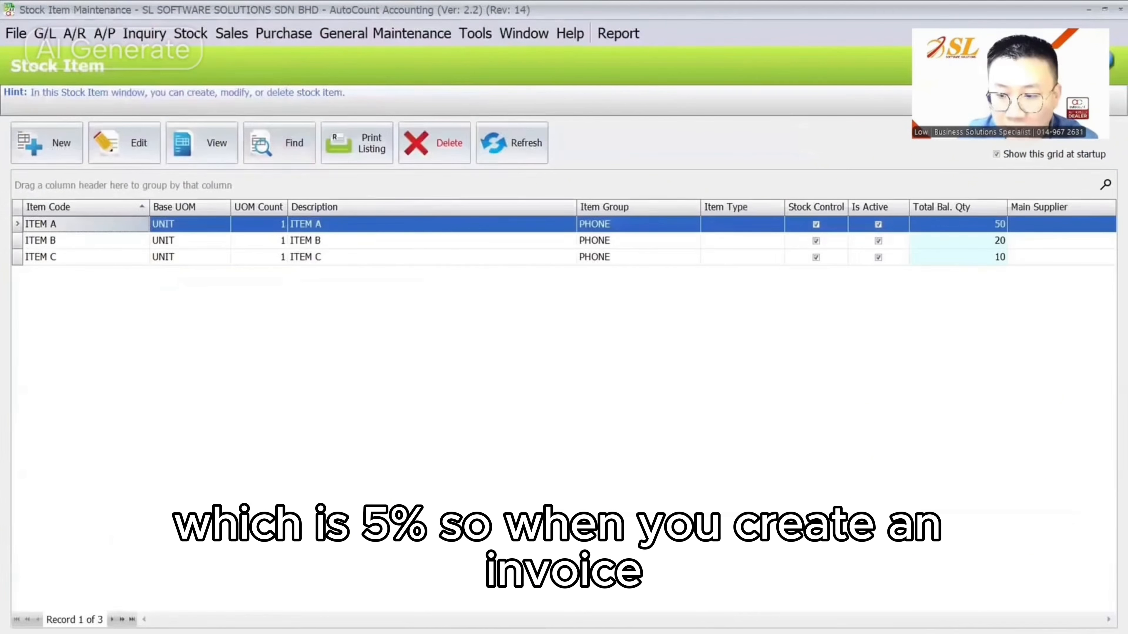
Step: Start a new purchase invoice for SUPPLIER A and add ITEM A as its first line
click(284, 33)
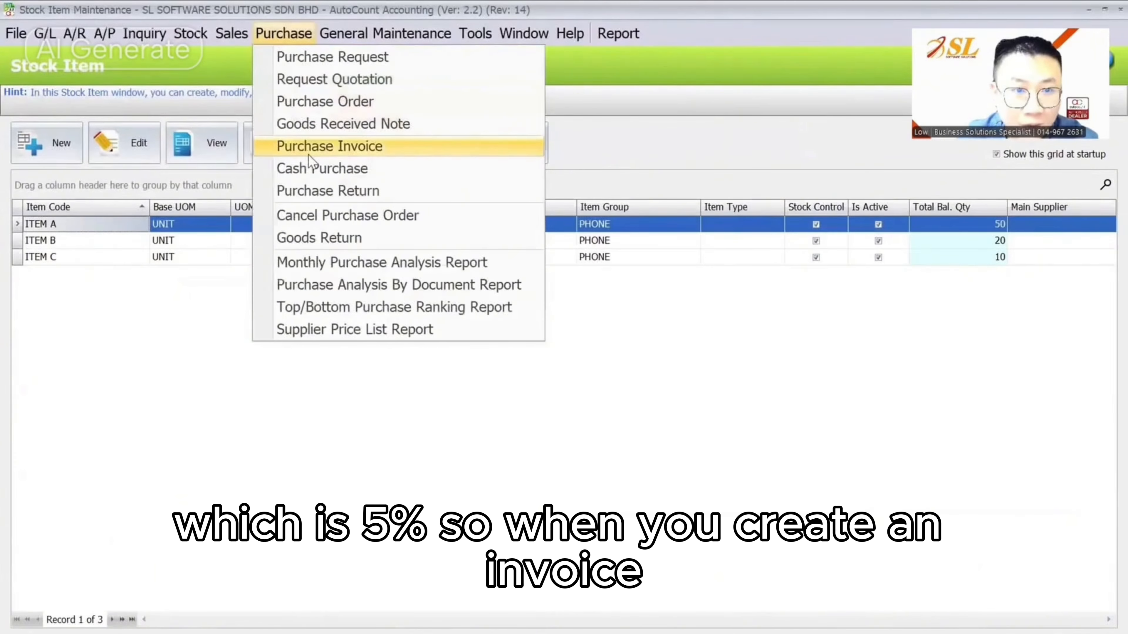
click(309, 154)
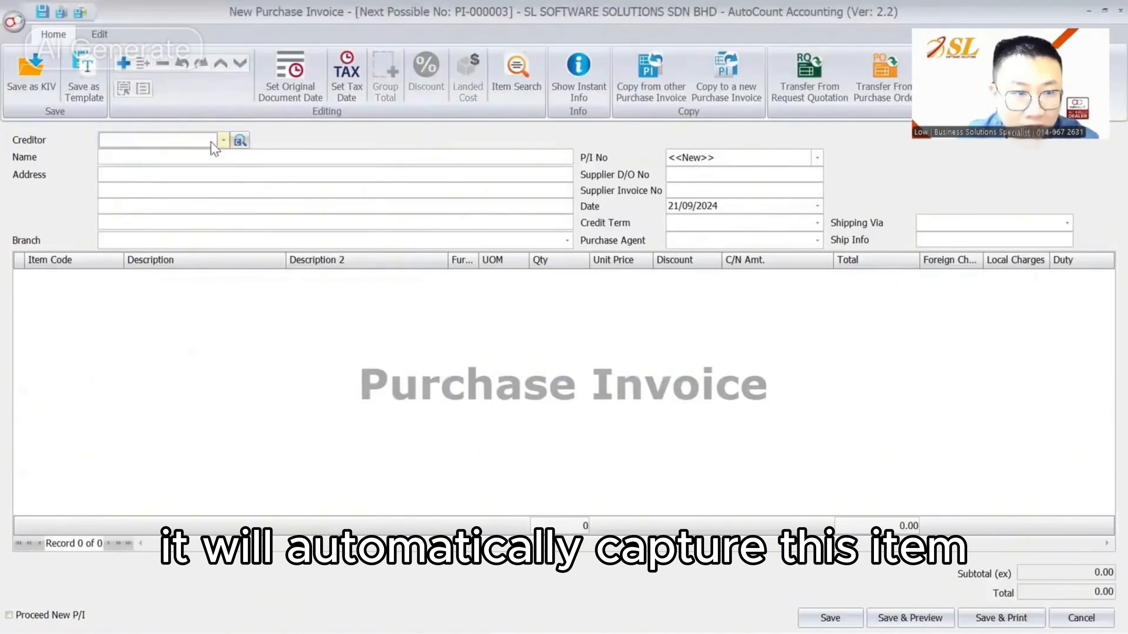
click(223, 141)
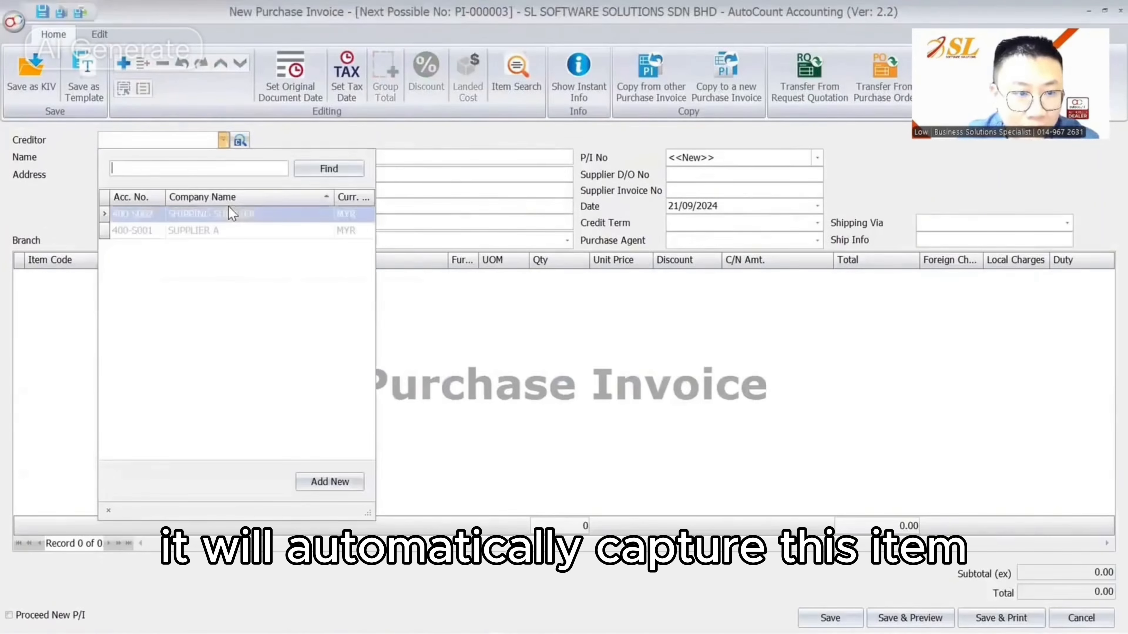
click(210, 229)
click(196, 307)
click(118, 277)
click(136, 351)
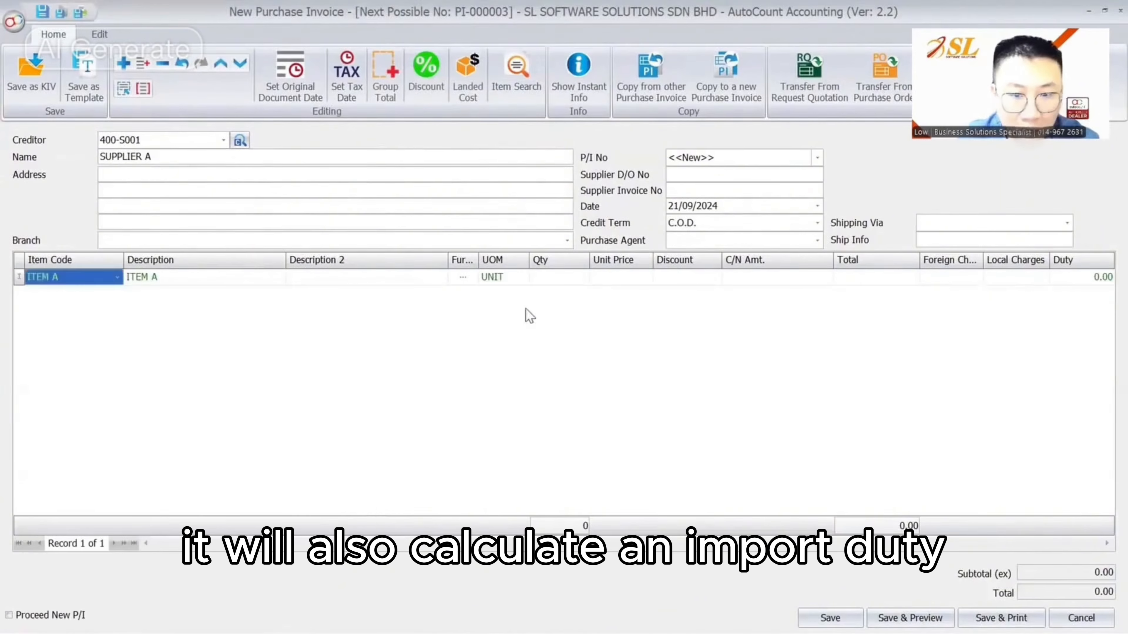
Step: Set the ITEM A line to a quantity of 100 and a unit price of 4.00
click(538, 277)
text(100)
key(Tab)
text(4)
key(Tab)
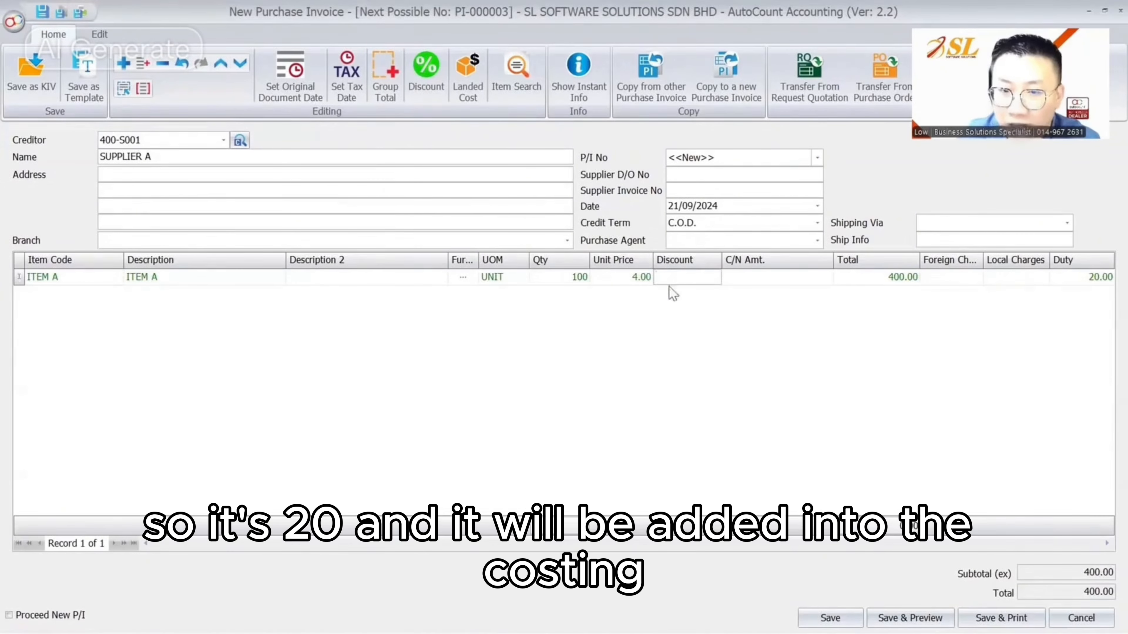
Step: Enter a foreign charge of 100 as the invoice's landing cost, pro-rated by Stock Item Weight
click(468, 77)
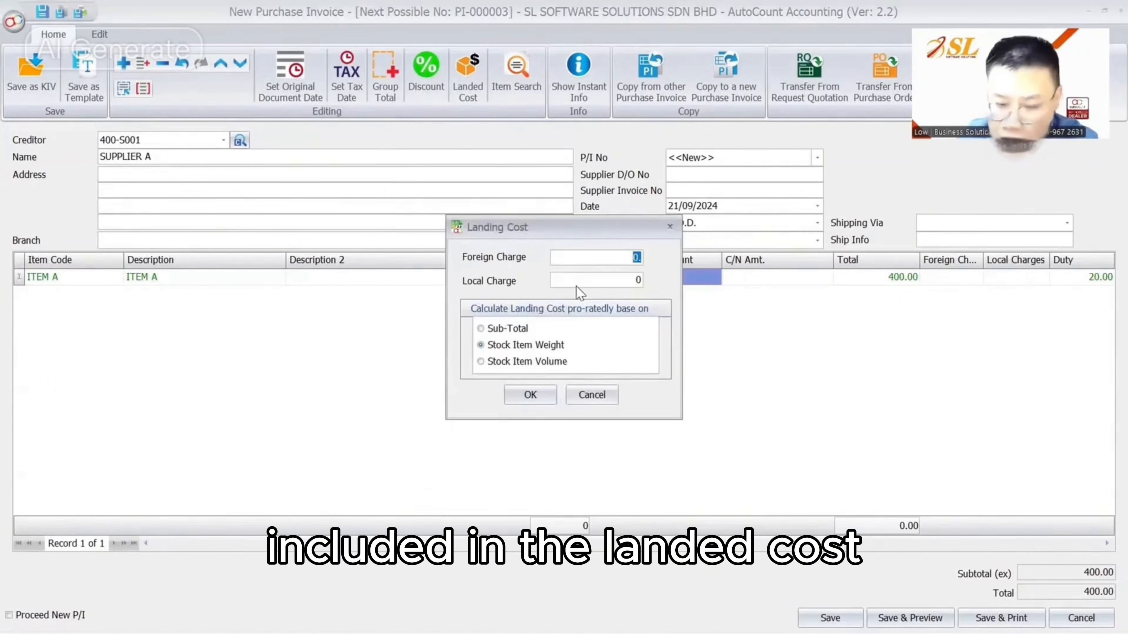
text(10)
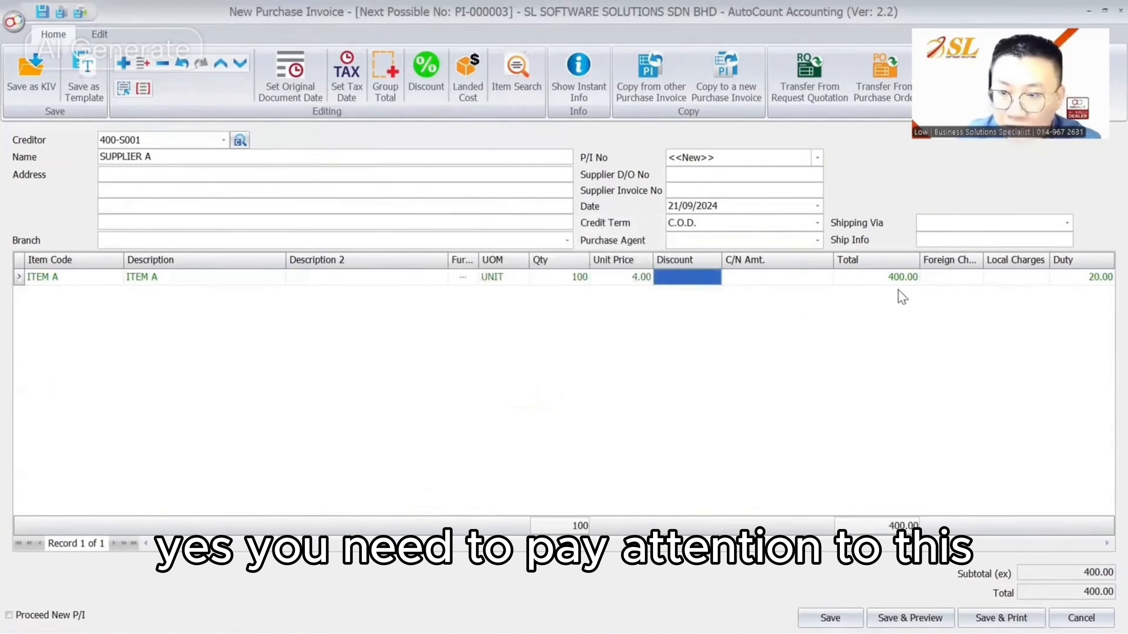
click(884, 280)
click(799, 418)
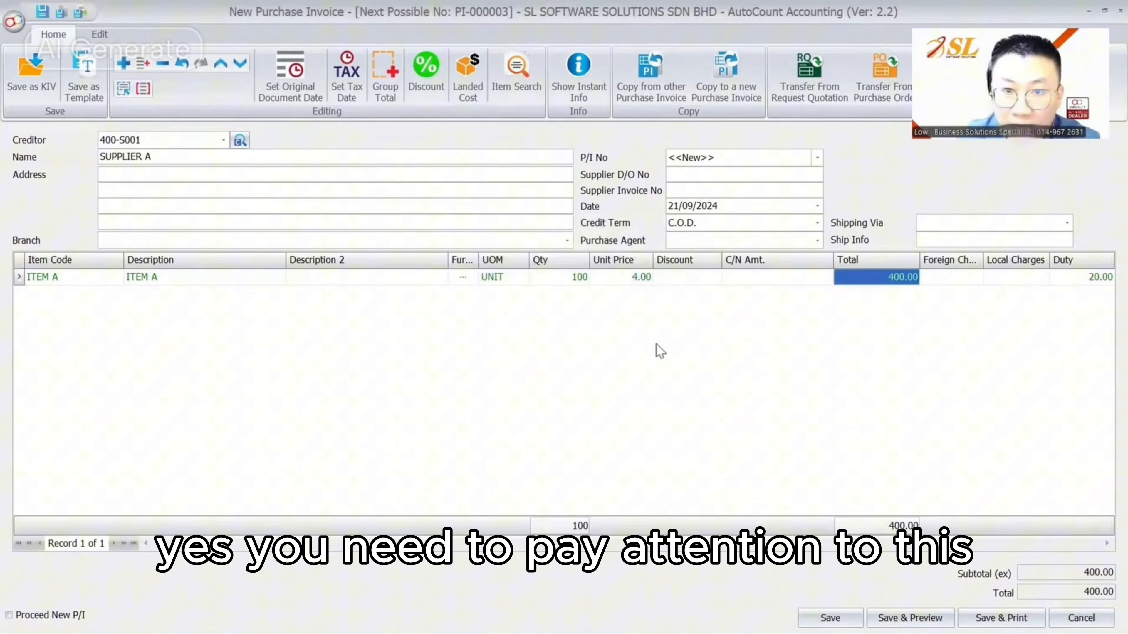
Step: Change the invoice's landing cost proration basis to Sub-Total and apply it
click(468, 76)
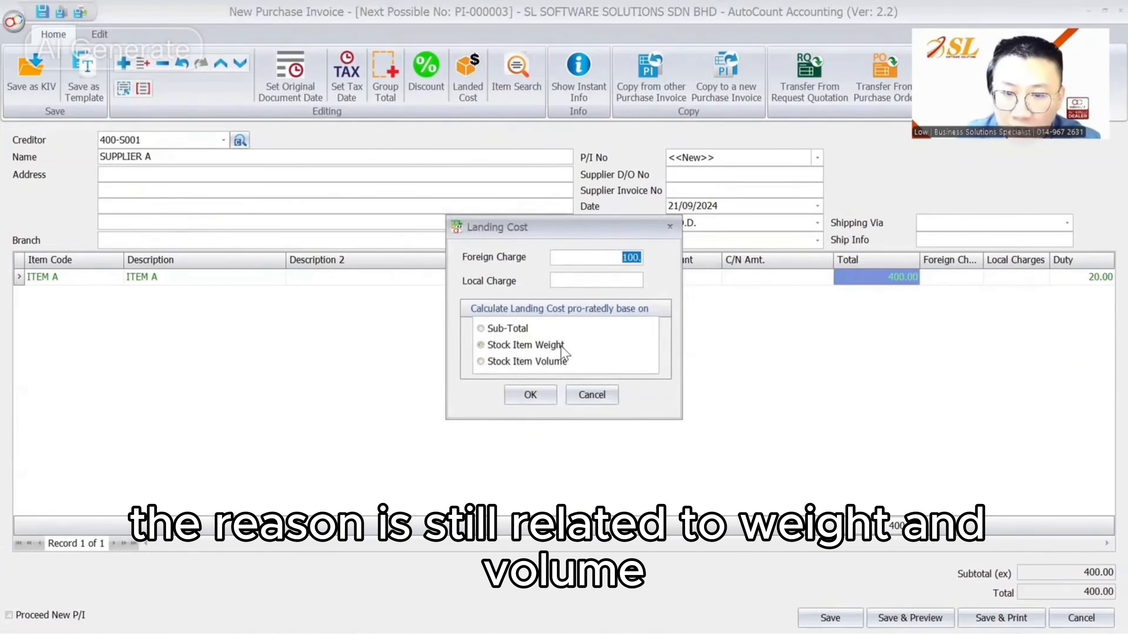
click(509, 329)
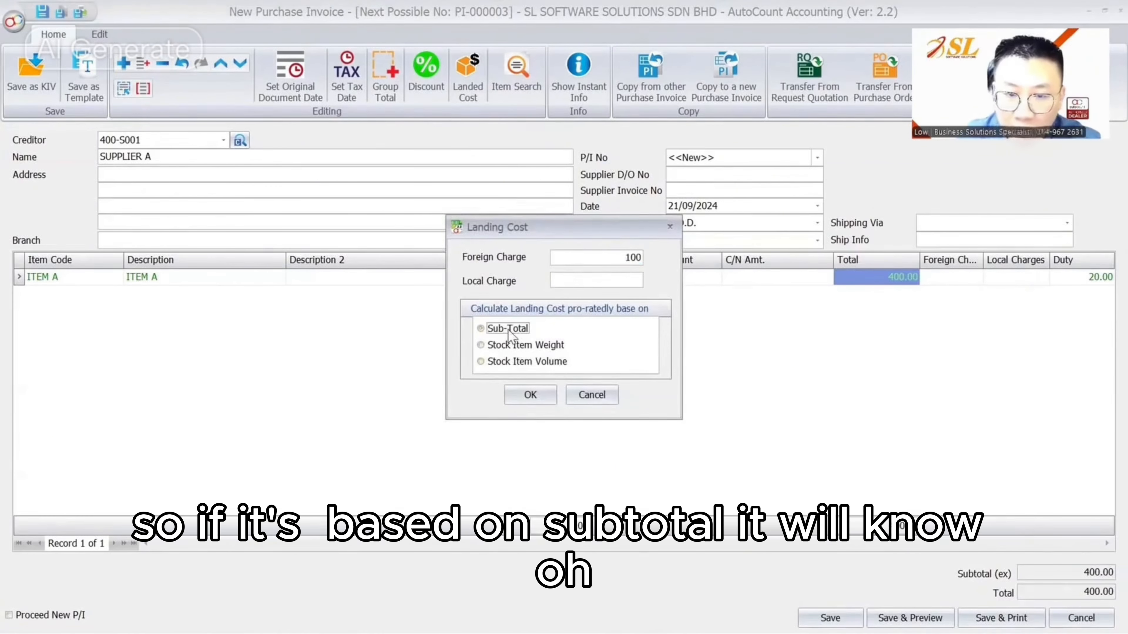
click(526, 392)
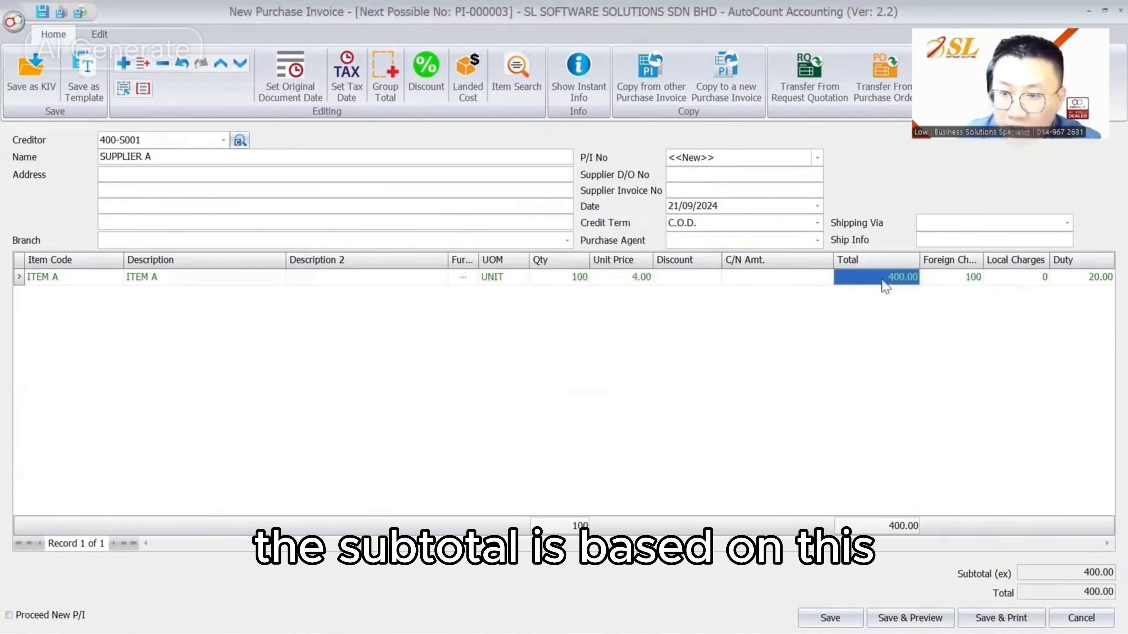
Step: Switch the landing cost proration back to Stock Item Weight and discard the purchase invoice without saving
click(483, 95)
click(533, 346)
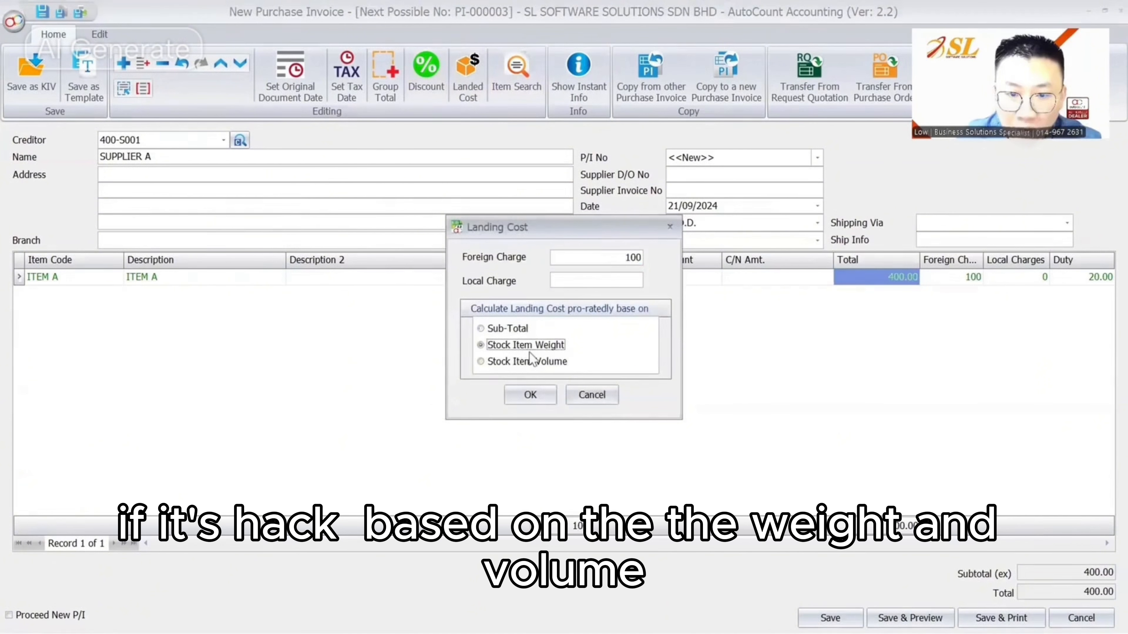
click(528, 395)
click(1082, 618)
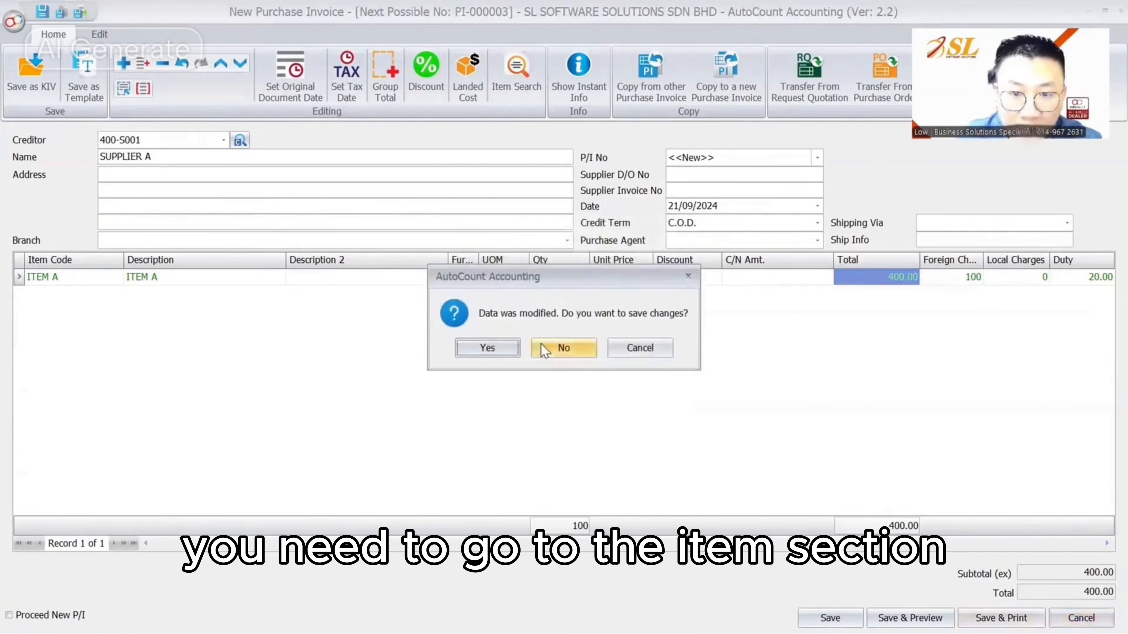
click(561, 349)
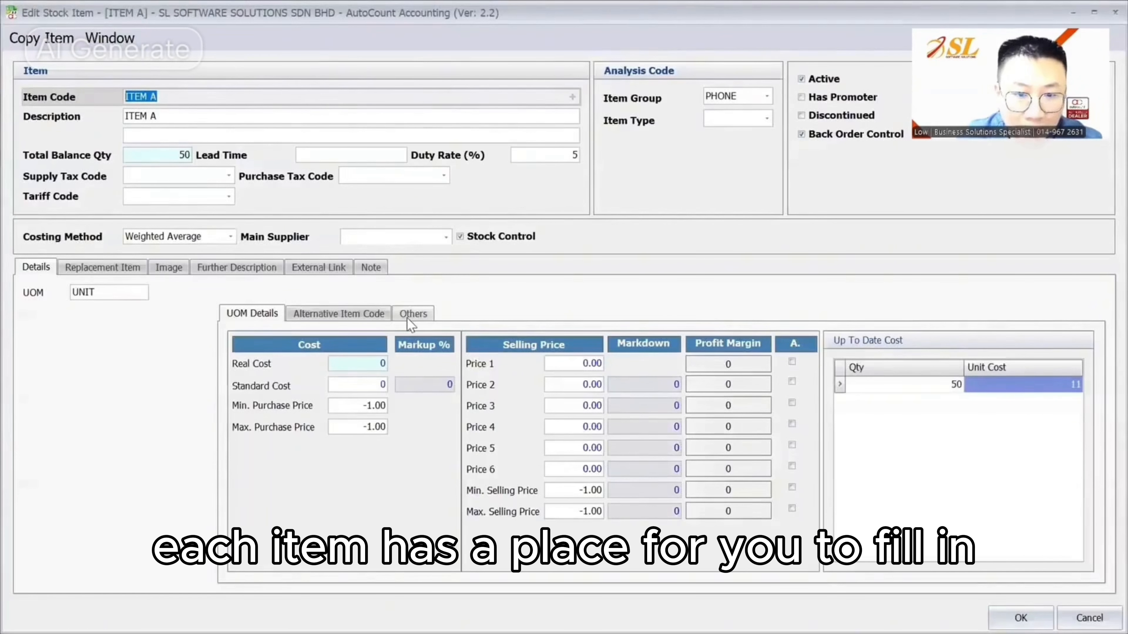
Step: Examine the Weight and Volume measurement fields in ITEM A's other item details
click(410, 314)
click(401, 482)
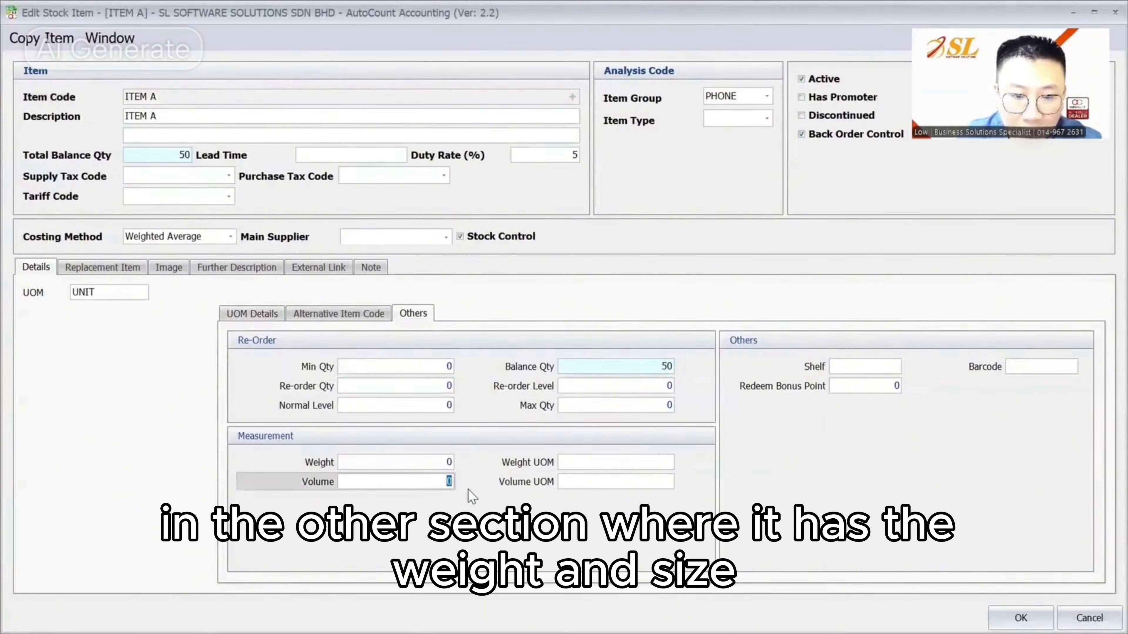
click(444, 465)
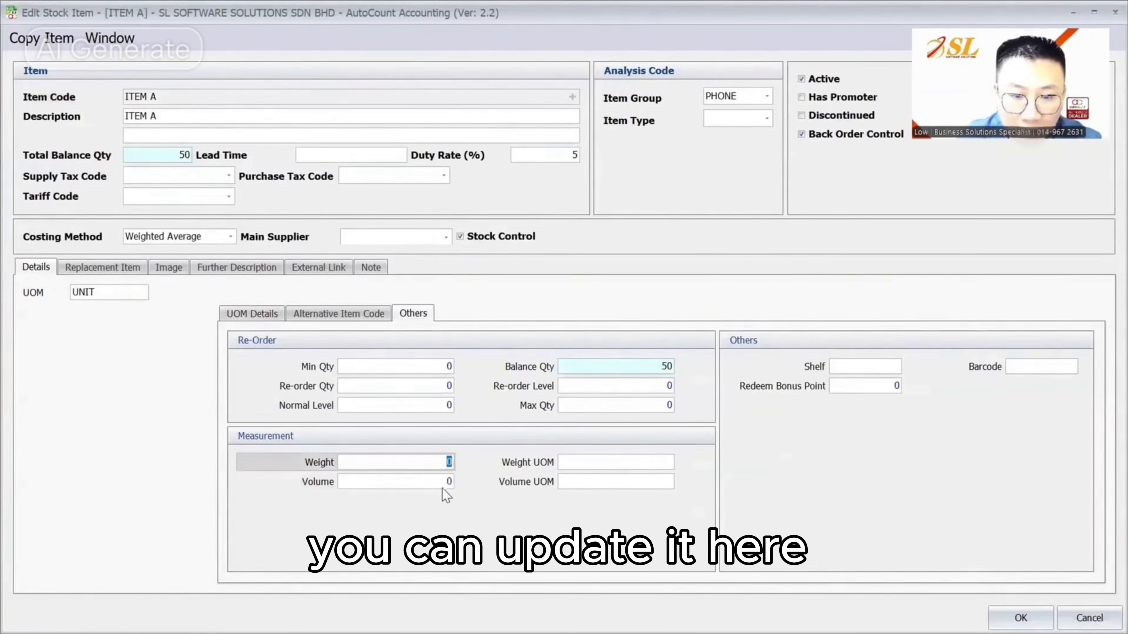
click(442, 483)
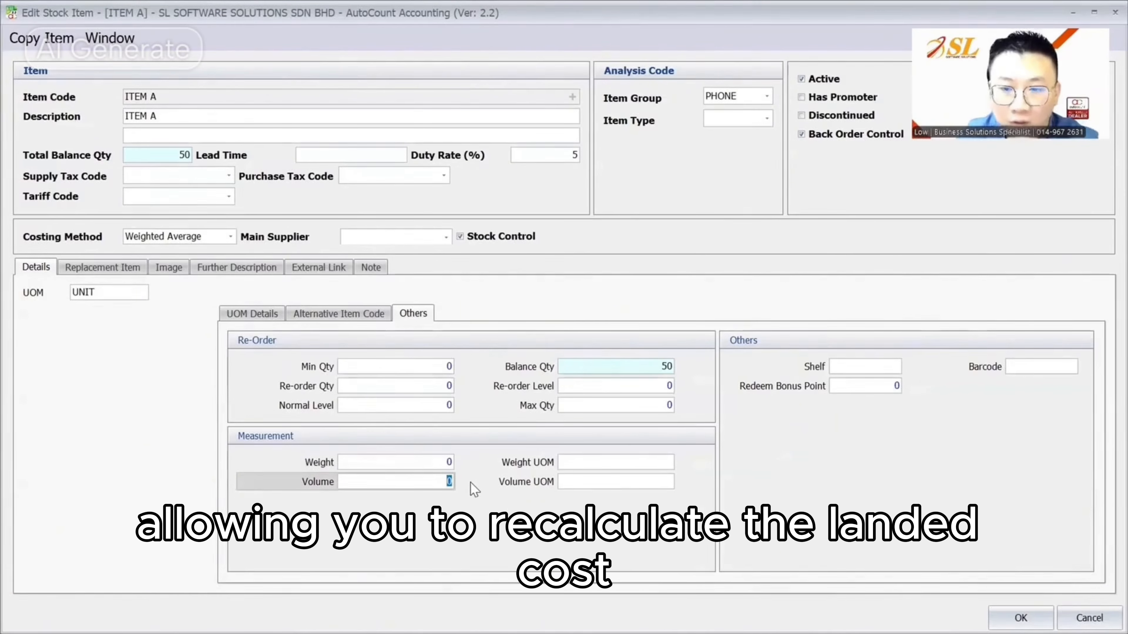
click(444, 462)
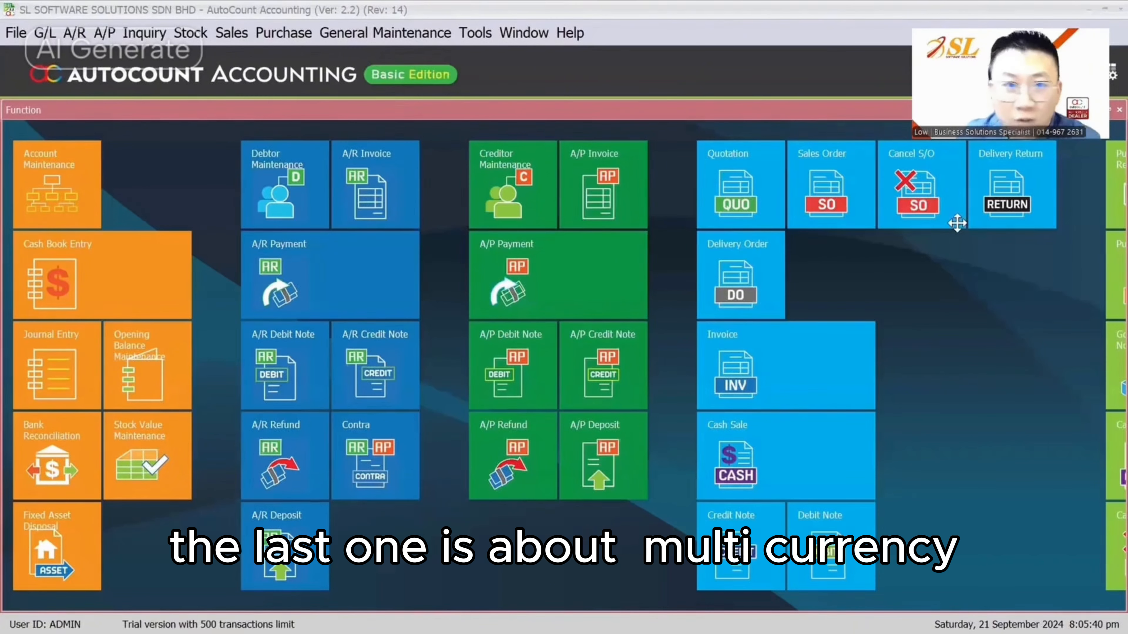
Step: Enable the Multi-Currency module in the program's module settings and confirm
click(476, 33)
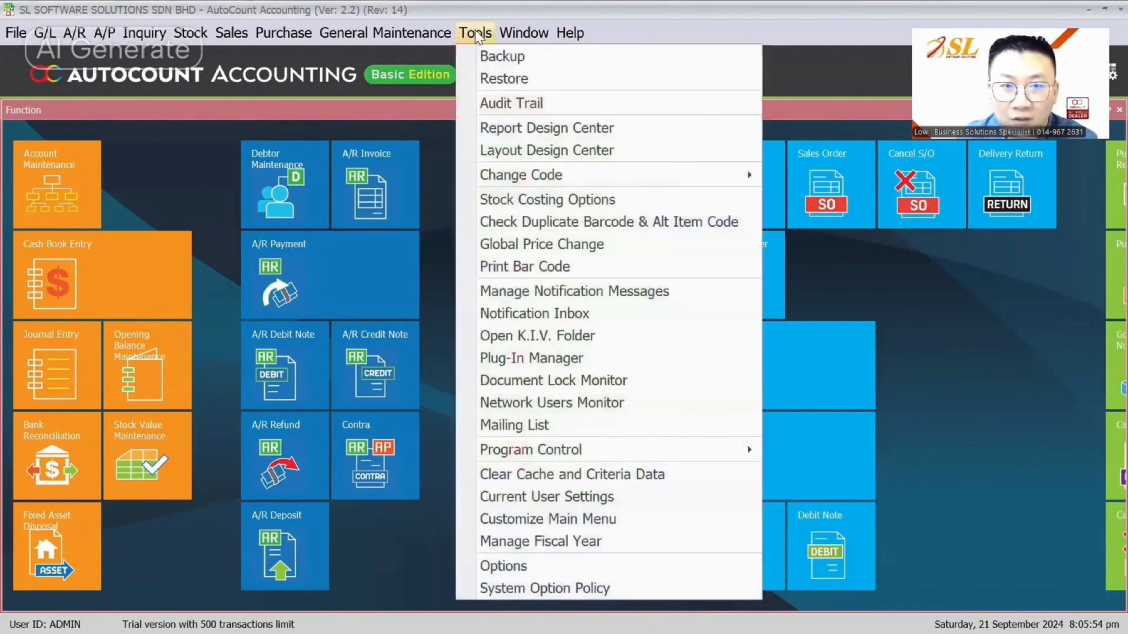
mouse_move(577, 449)
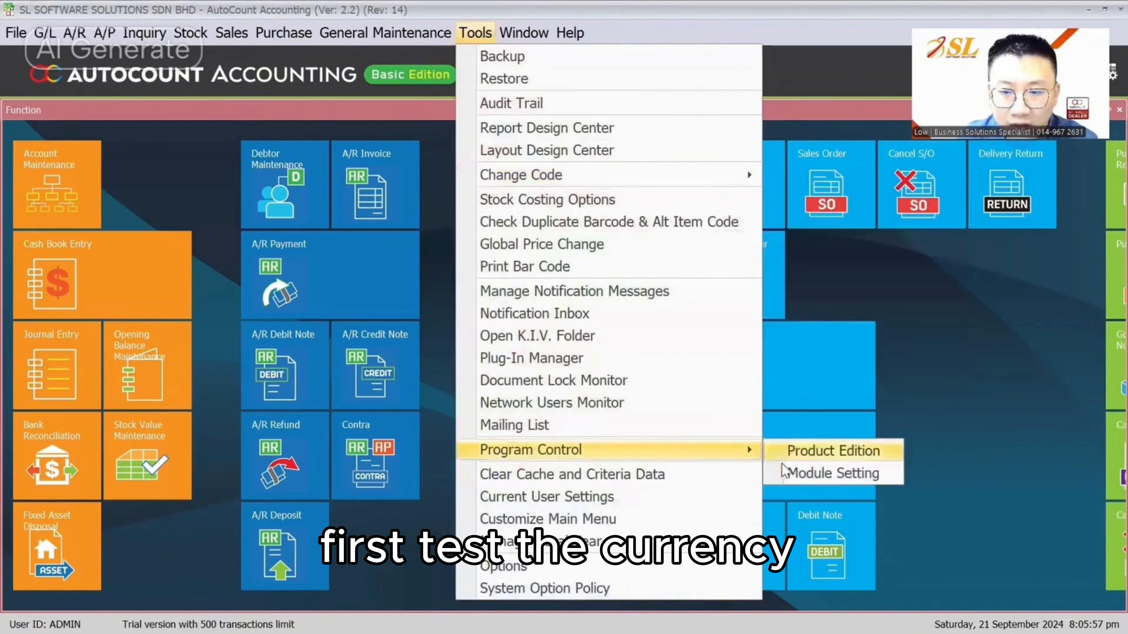
click(799, 471)
click(187, 213)
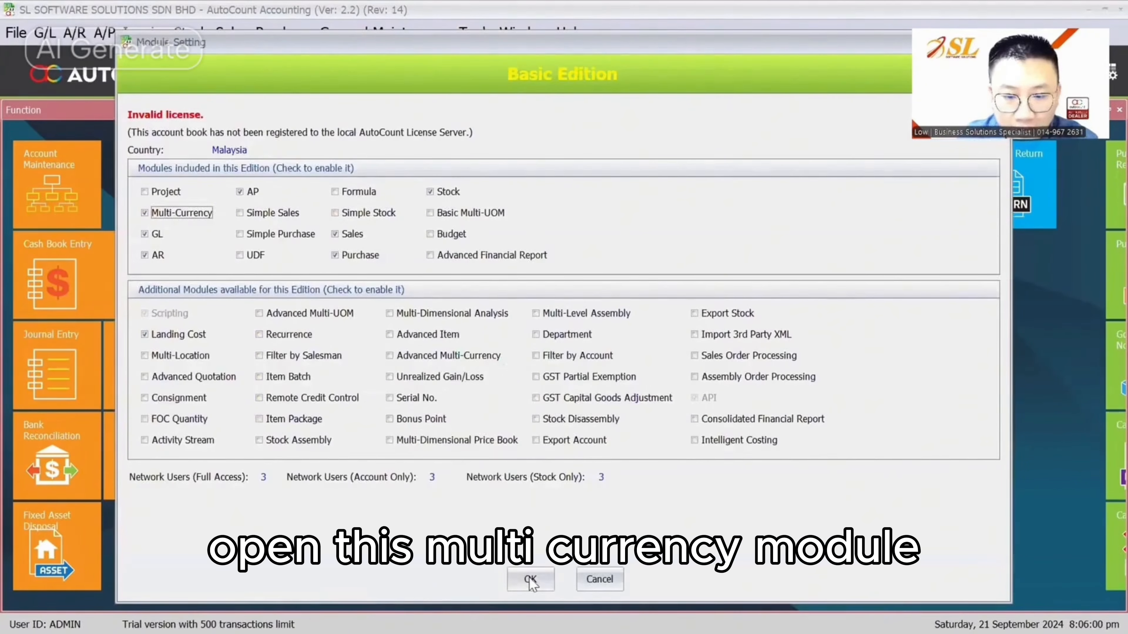
Step: Open the USD currency for editing and set its exchange gain account to 530-0000 GAIN ON FOREIGN EXCHANGE
click(407, 33)
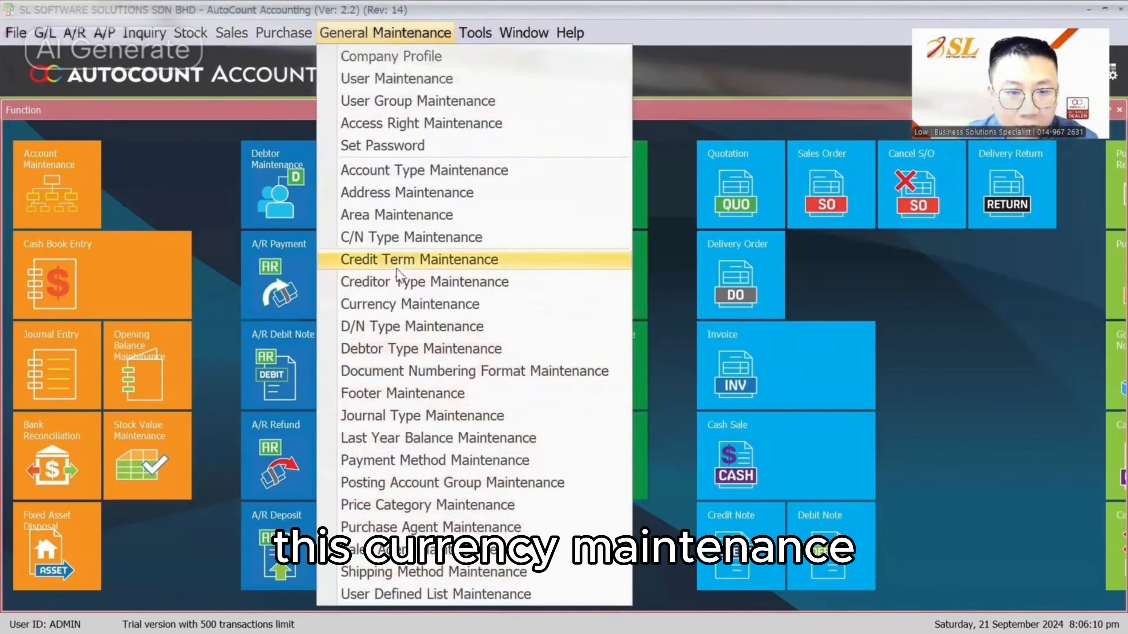
click(383, 307)
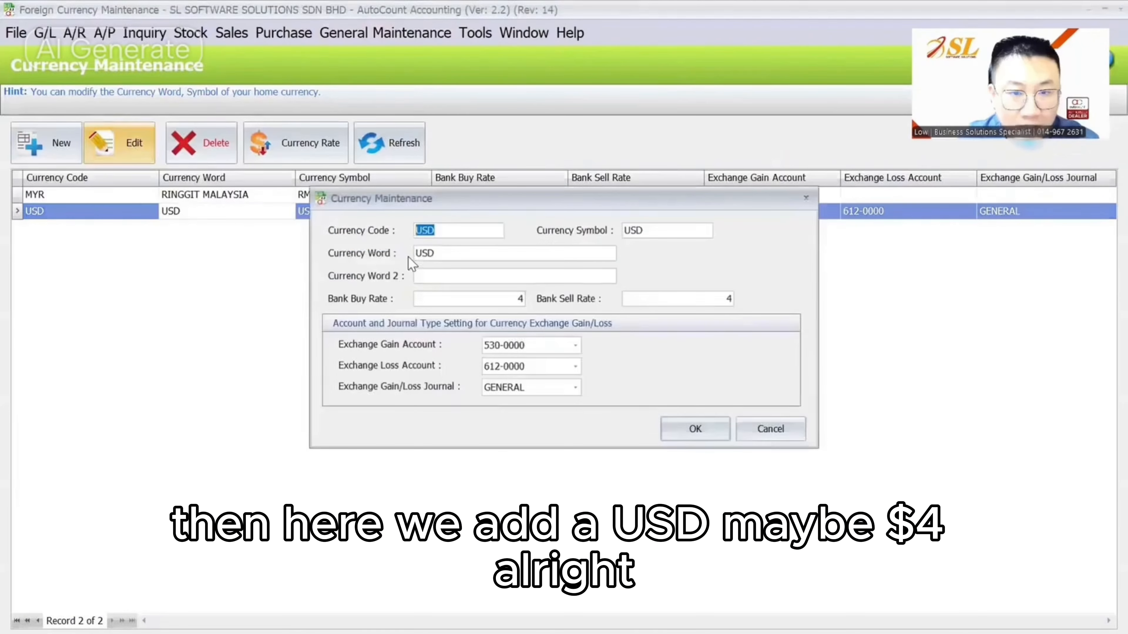
click(458, 295)
click(521, 351)
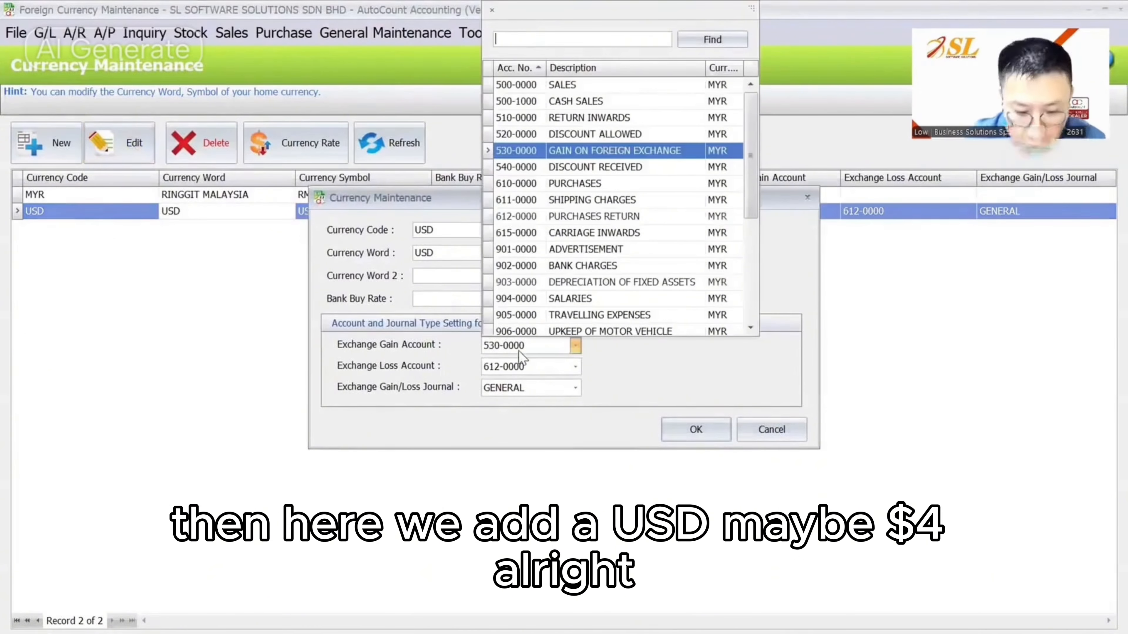
text(GAIN)
click(620, 89)
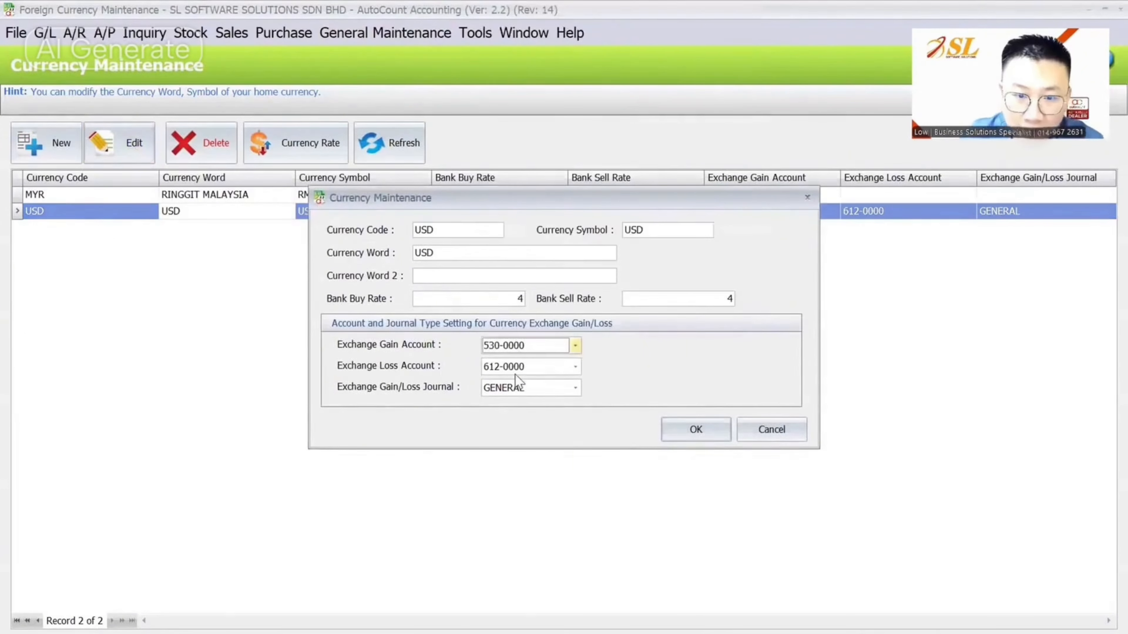
Step: Set the USD exchange loss account to 908-0000 and save the currency
click(515, 368)
text(LOSS)
click(533, 85)
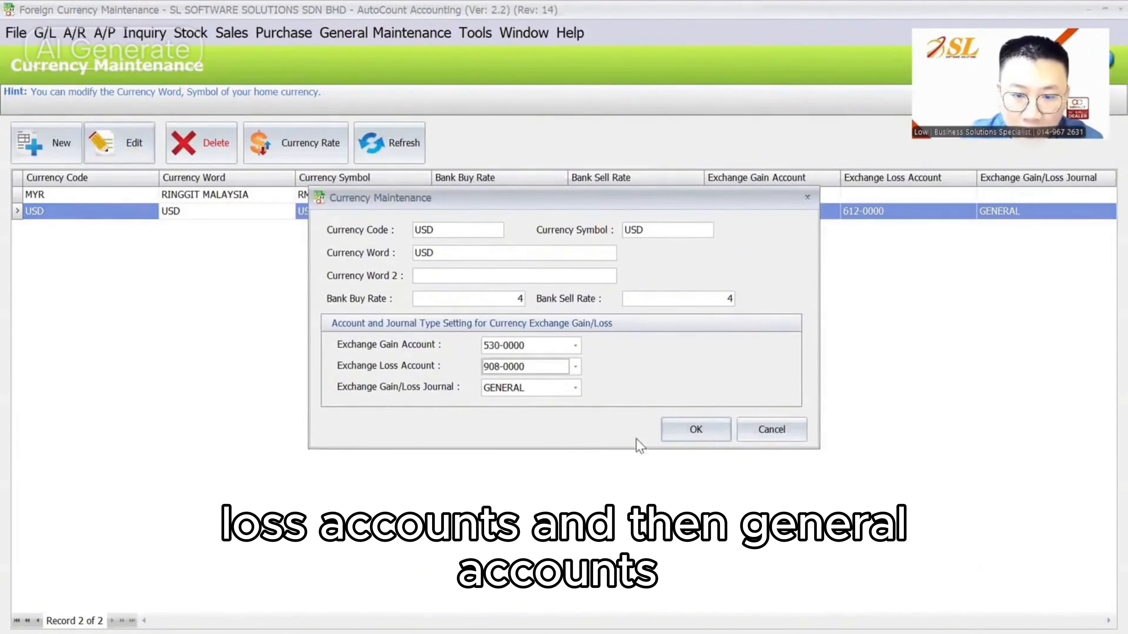
click(698, 430)
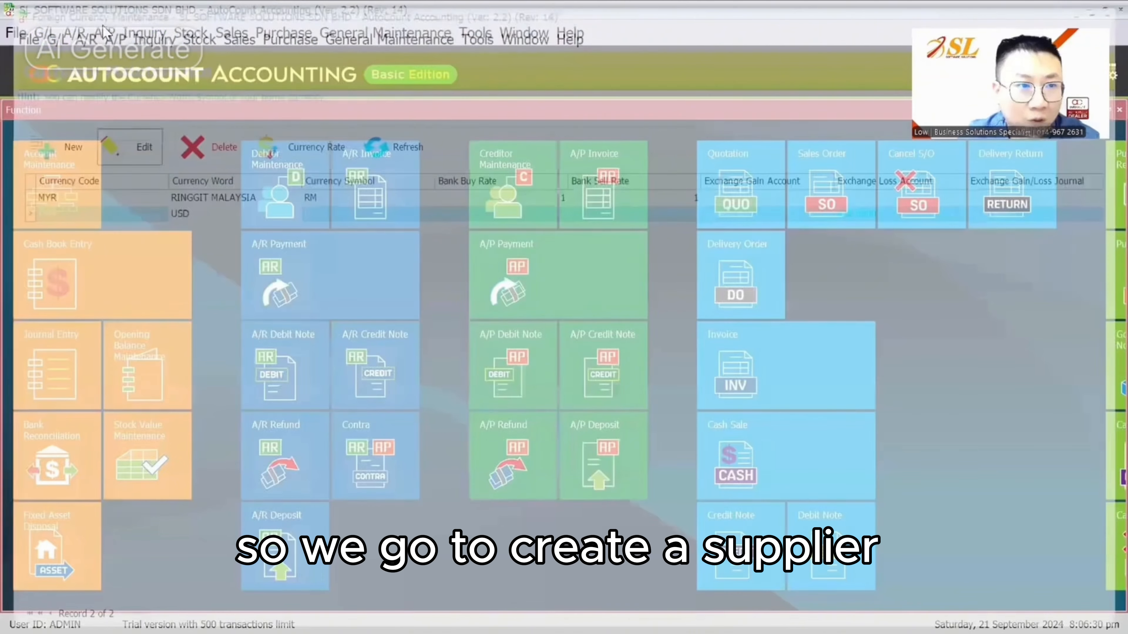
Step: Create a new creditor with company name USD SUPPLIER and currency USD, and save it
click(105, 32)
click(134, 53)
click(69, 147)
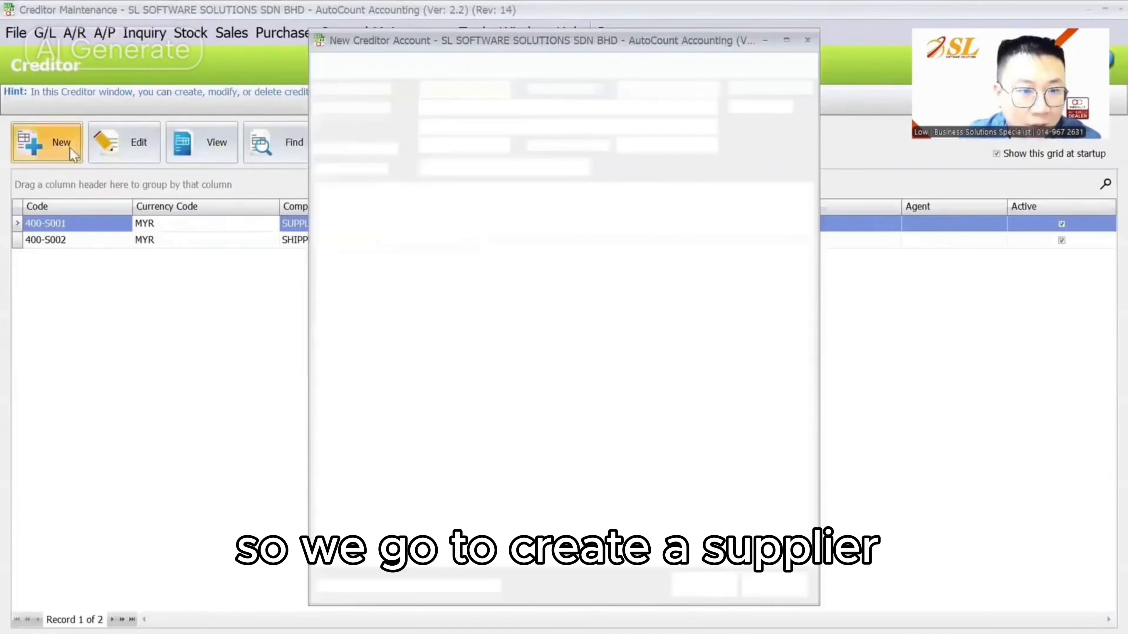
click(436, 112)
text(USD SU)
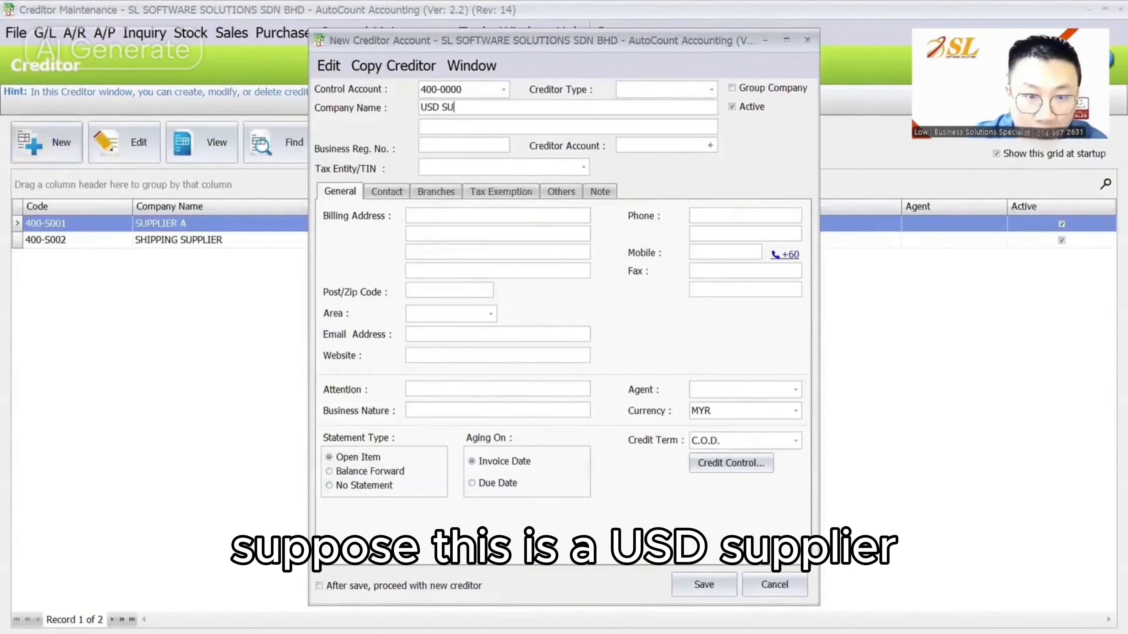
text(PPLIER)
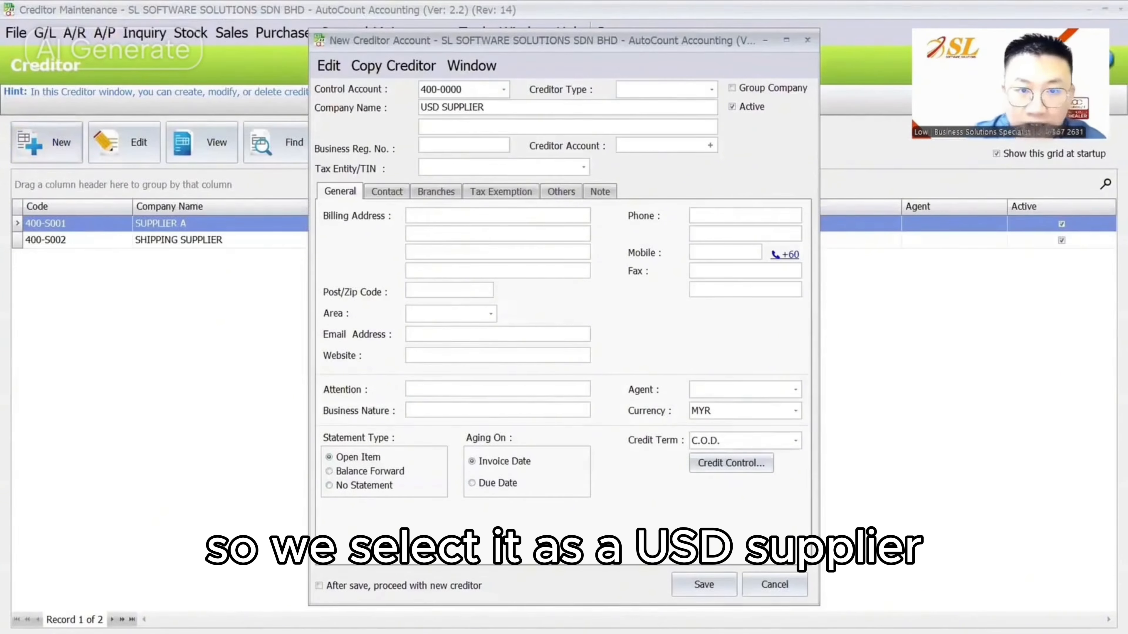
click(733, 411)
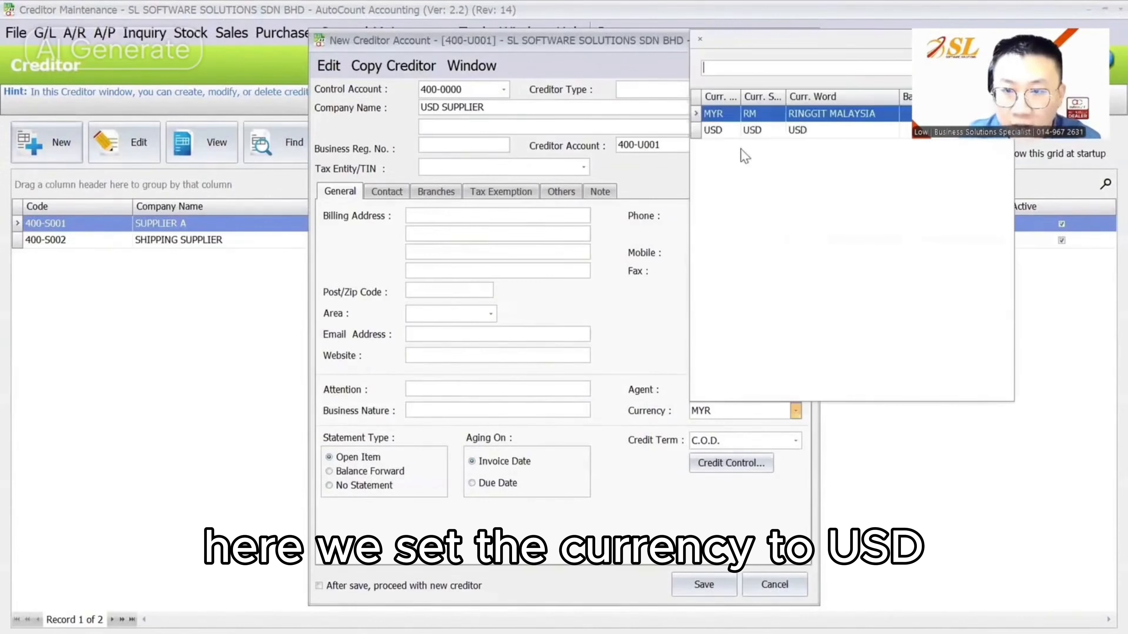
click(743, 134)
click(704, 585)
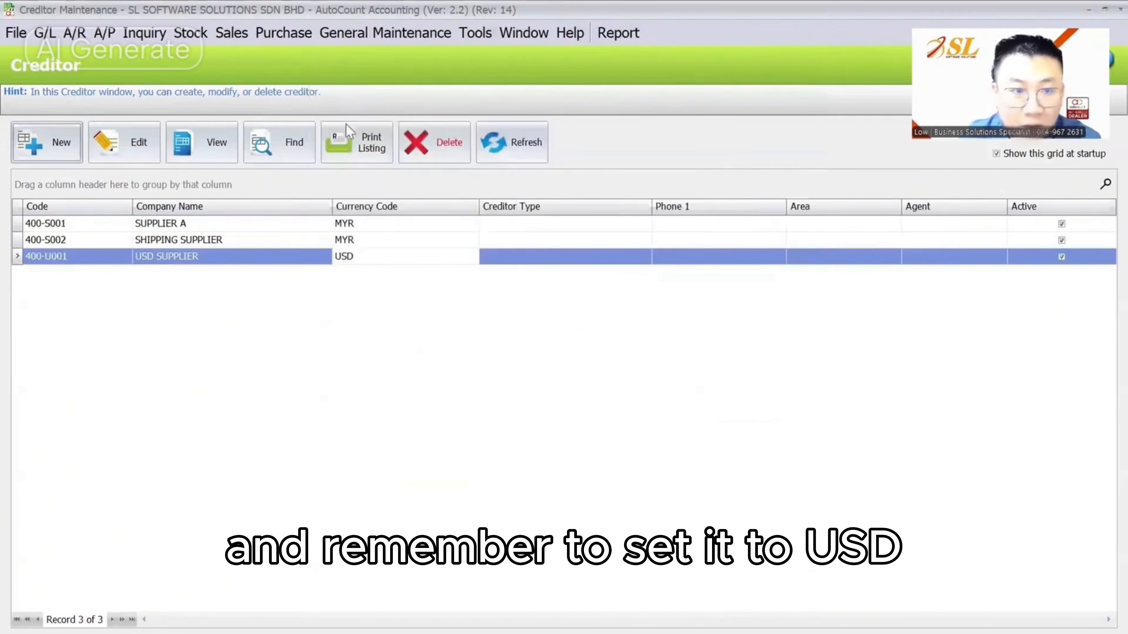
Step: Start a new purchase invoice for USD SUPPLIER and add an empty item line
click(282, 33)
click(331, 146)
click(47, 142)
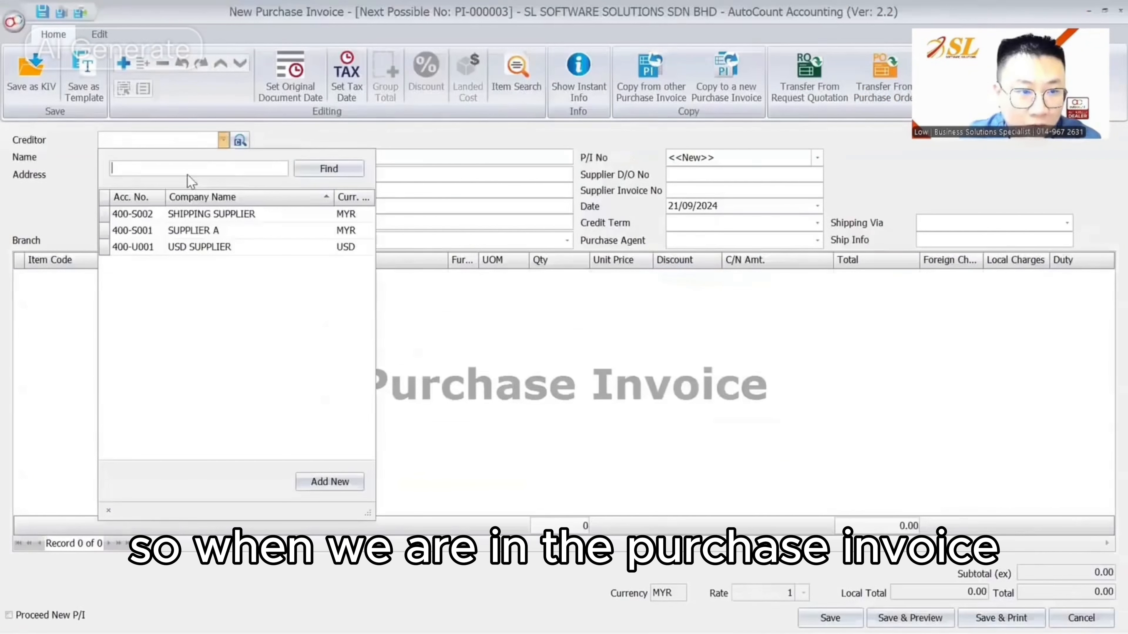
click(203, 248)
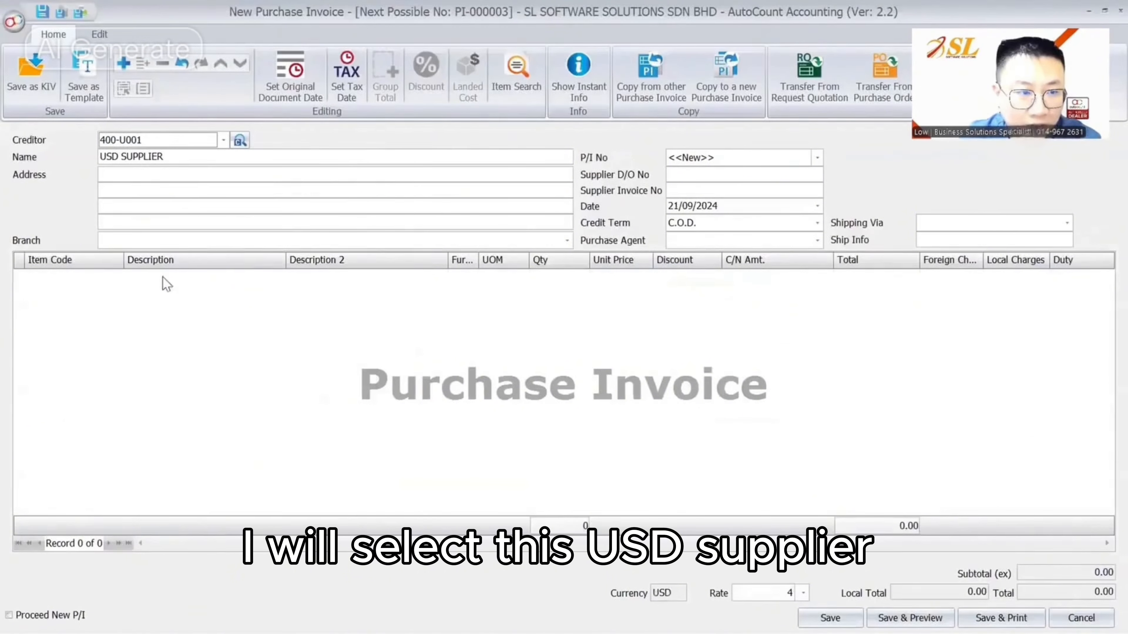
right_click(155, 310)
click(180, 333)
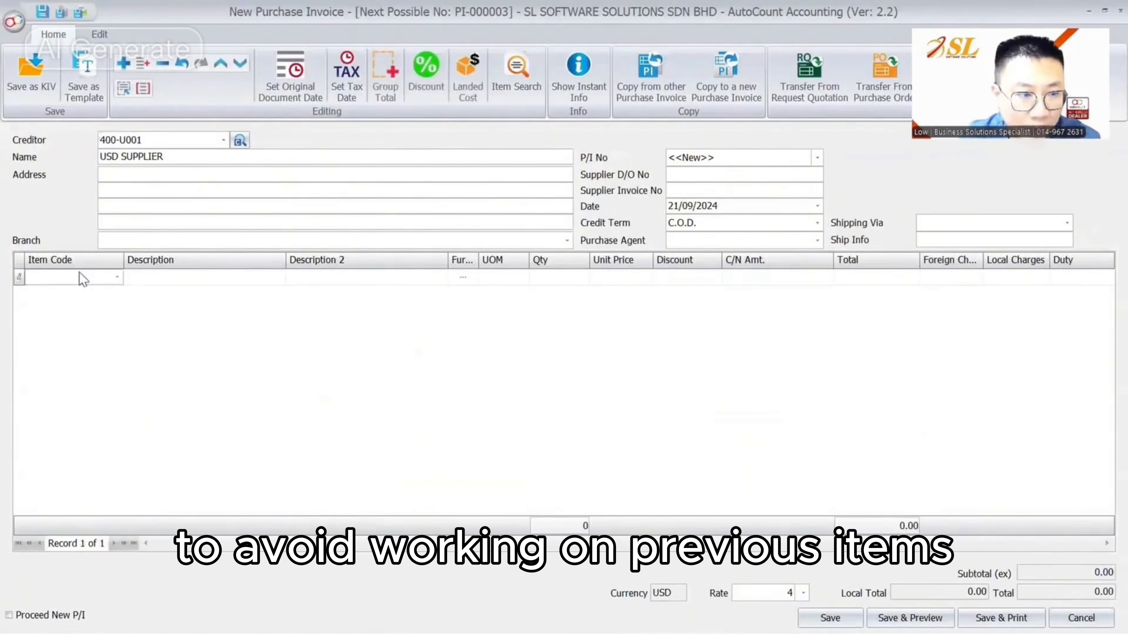
Step: Create a new stock item for the invoice line with IMPORT ITEM as its item code and description
click(255, 595)
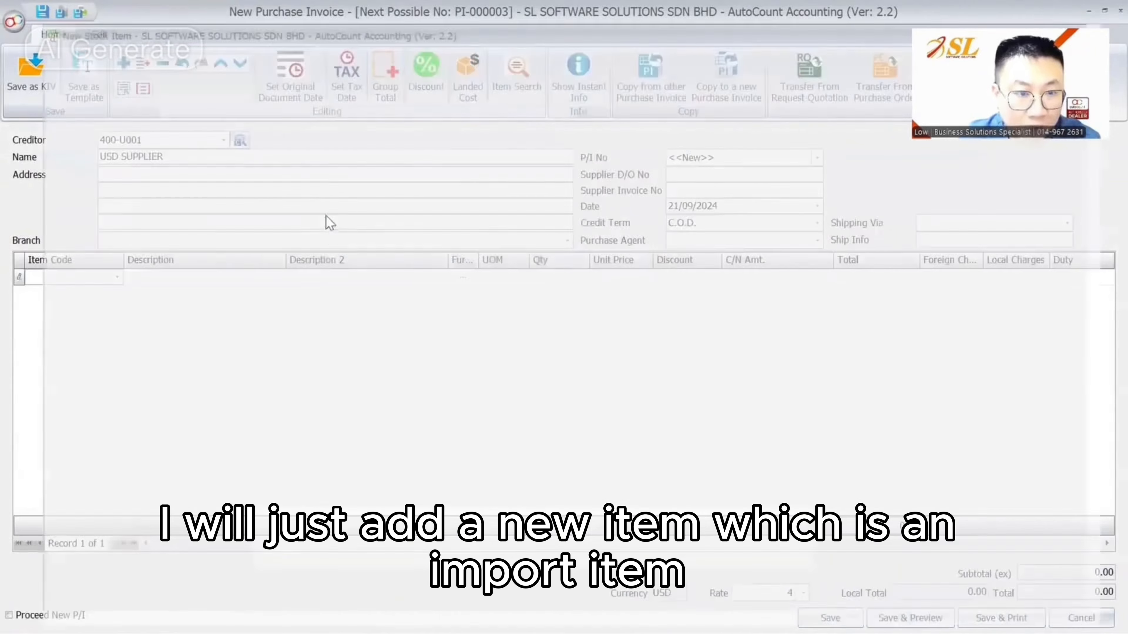
text(IMPORT ITEM)
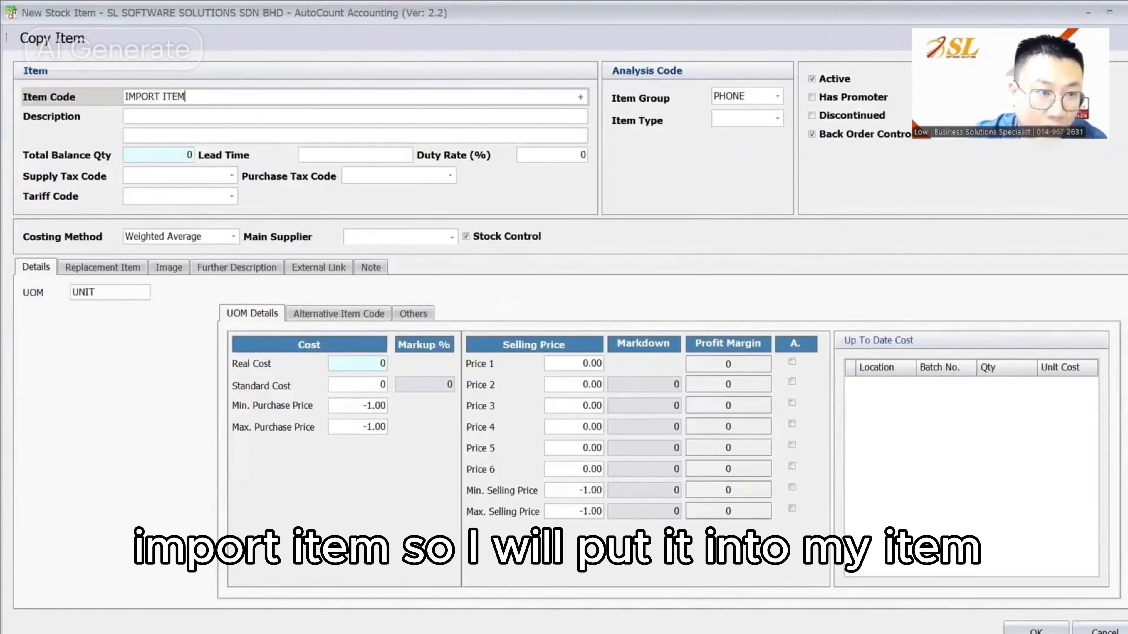
key(Tab)
text(IMPORT ITEM)
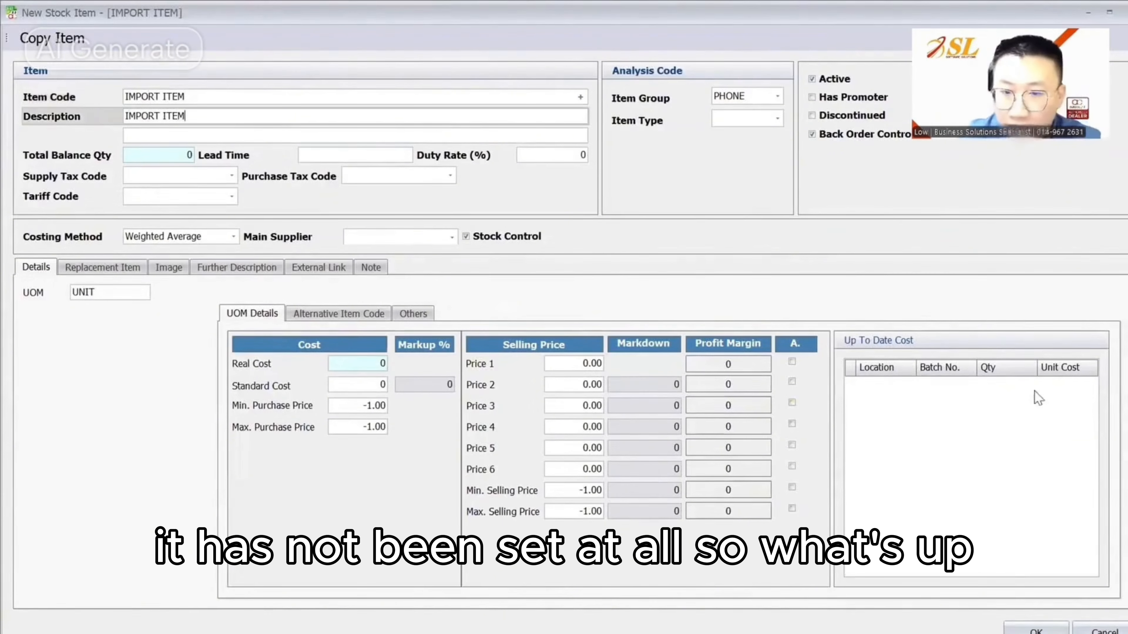
click(1036, 629)
Step: Set the IMPORT ITEM line's quantity to 1 and its unit price to 100.00
click(555, 279)
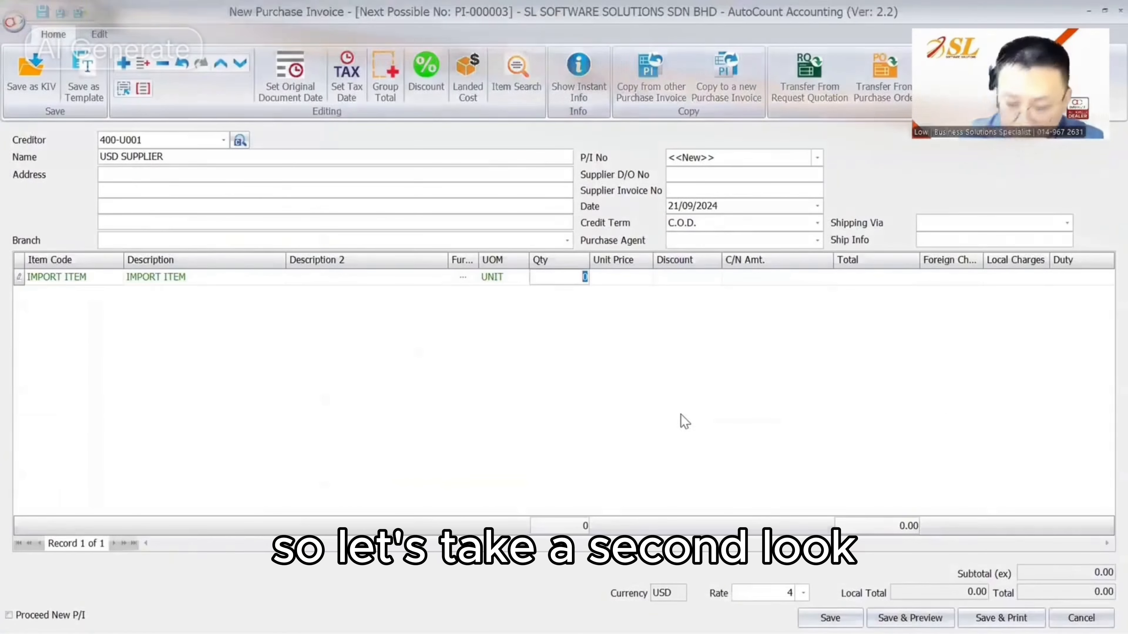
text(1)
key(Tab)
text(10)
key(Tab)
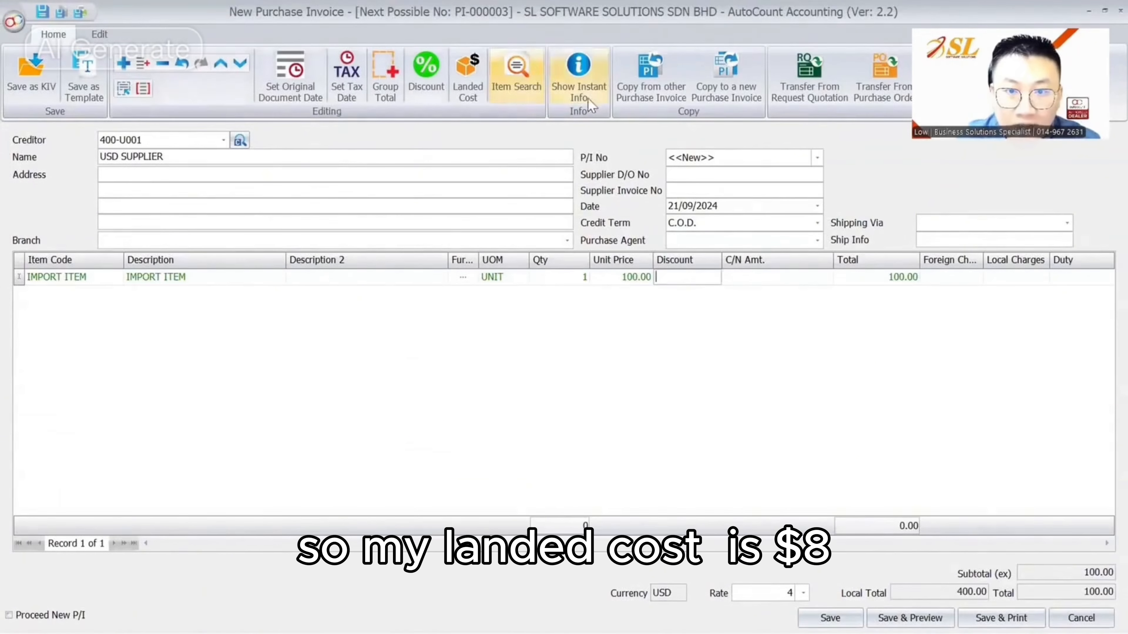
Step: Apply a landed cost with a foreign charge of 8, pro-rated by Sub-Total
click(469, 91)
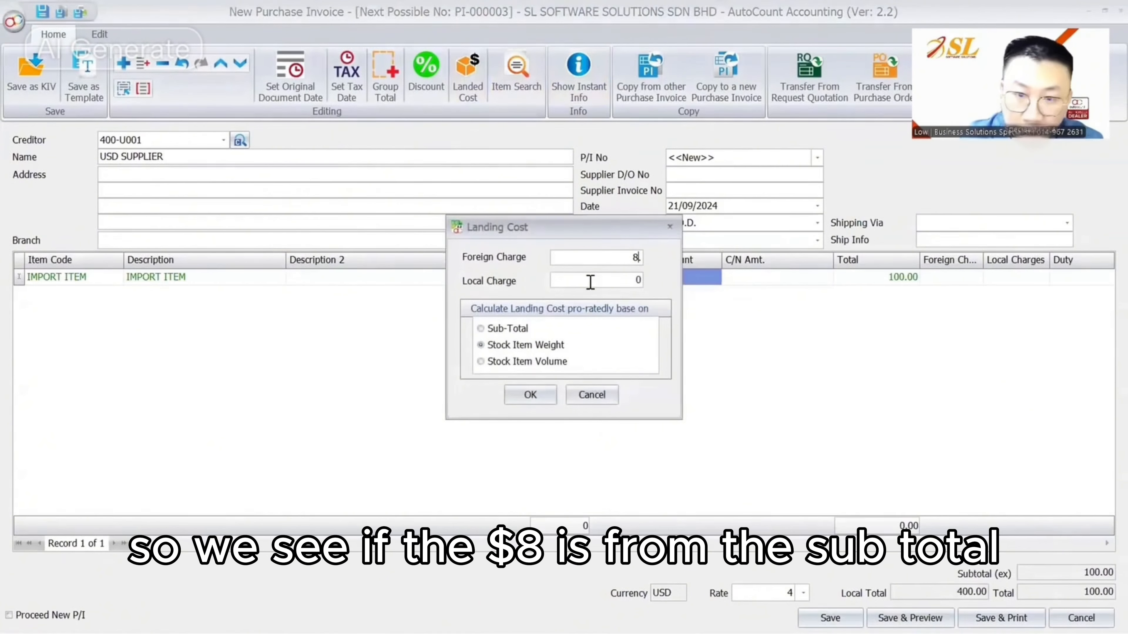
click(508, 329)
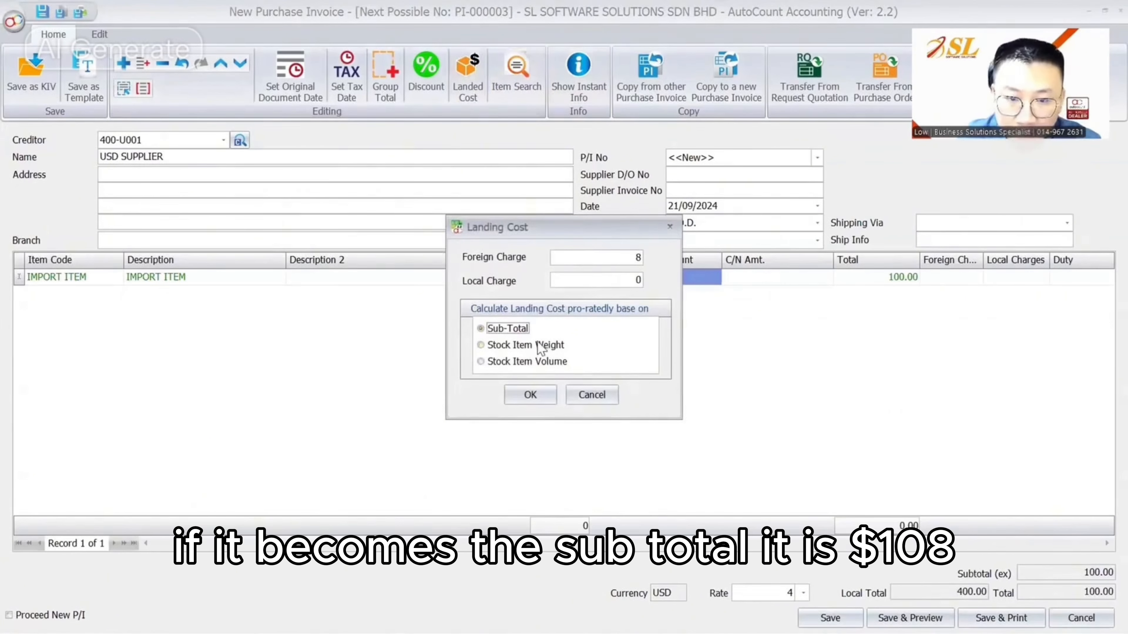
click(528, 397)
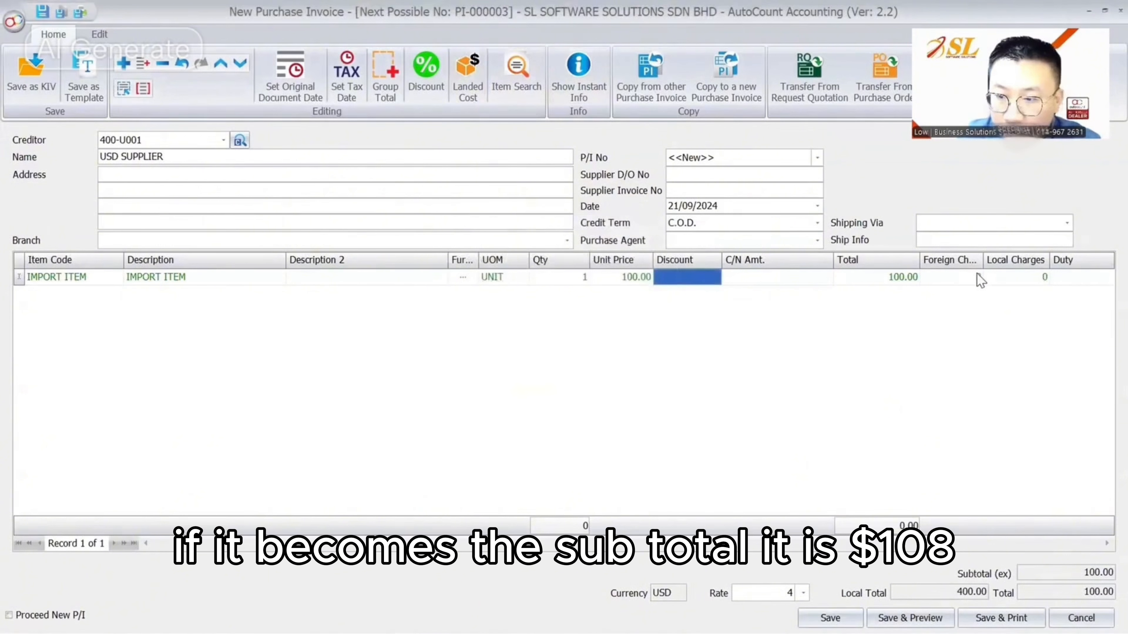
Step: Save the USD SUPPLIER purchase invoice, accepting the missing supplier invoice number
drag(954, 594, 997, 593)
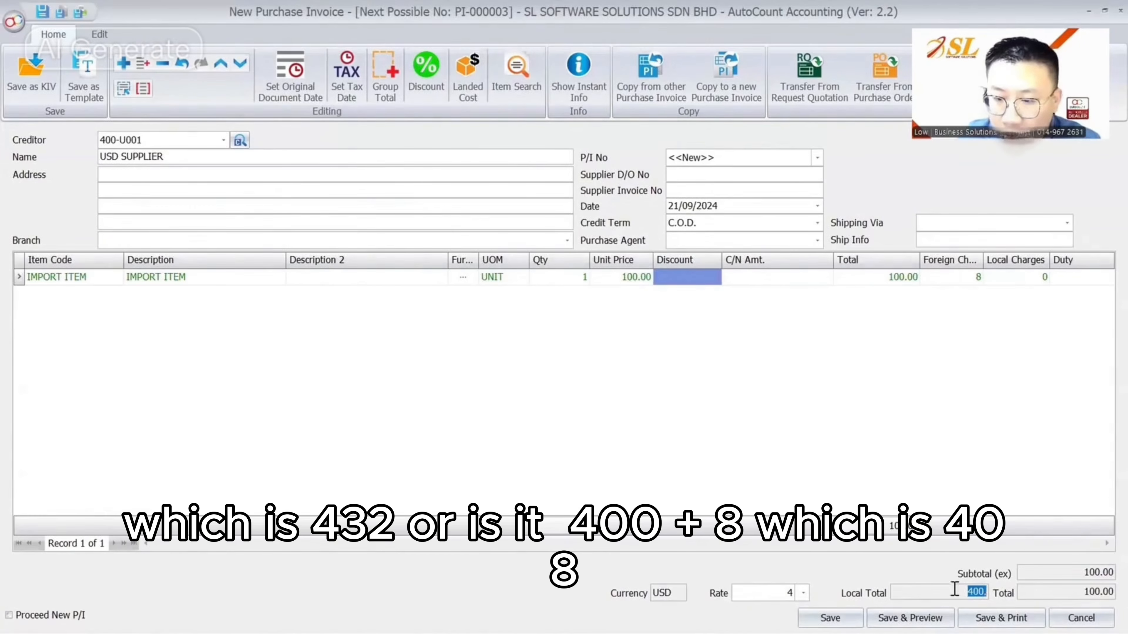
click(826, 618)
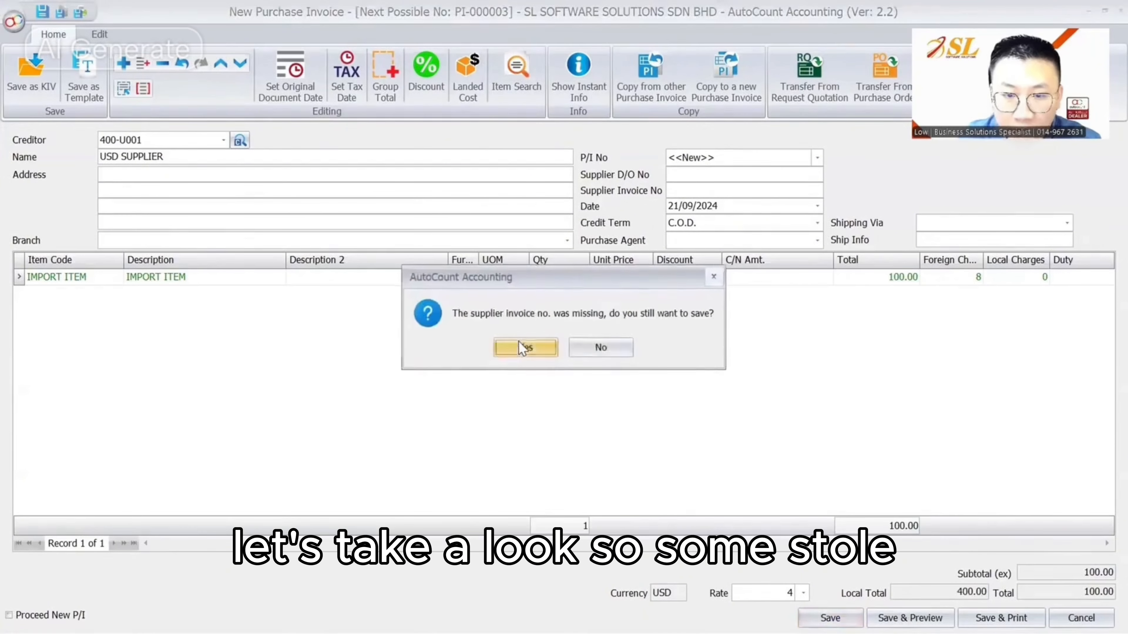
click(524, 348)
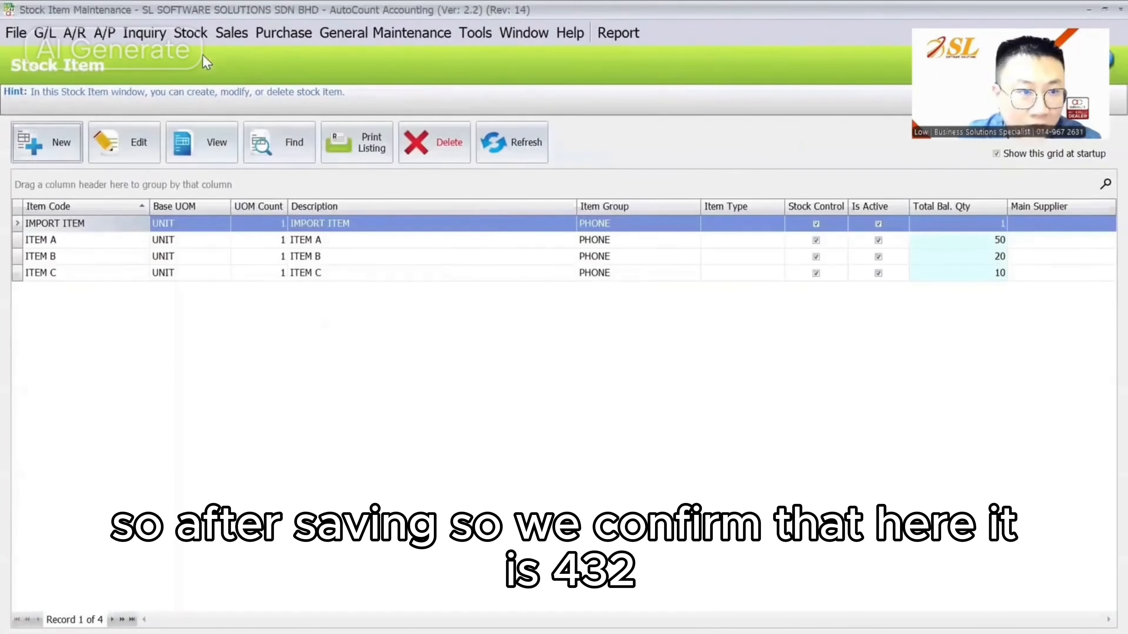
Step: View the IMPORT ITEM stock record to check its up-to-date unit cost, and close it
click(197, 144)
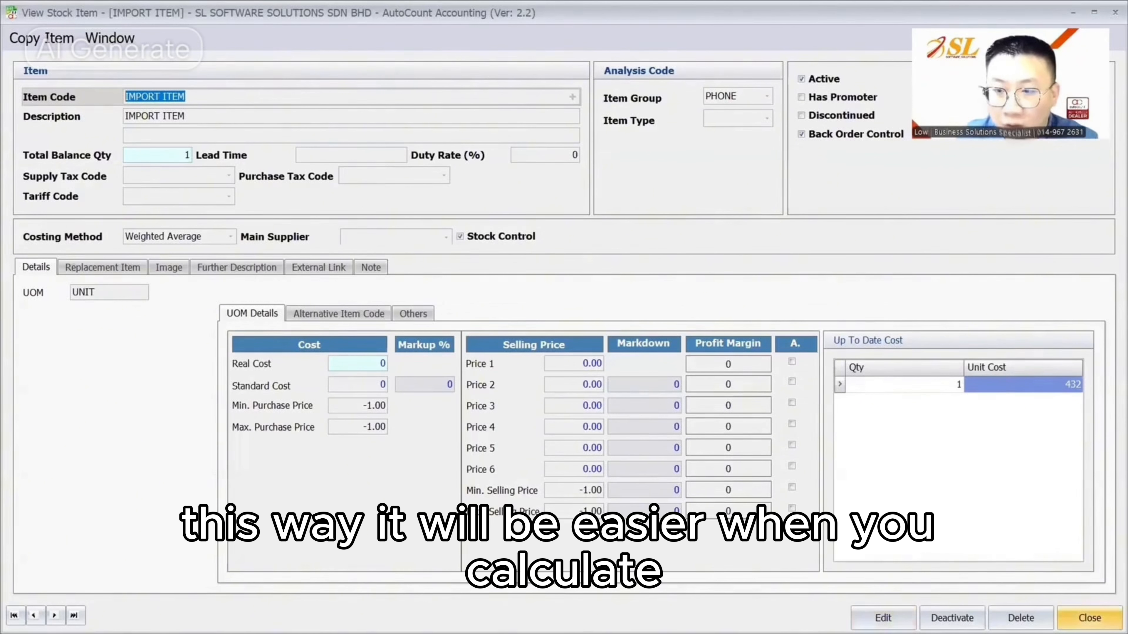
click(1090, 618)
Step: Compare the USD SUPPLIER and SUPPLIER A invoices in the purchase invoice list, and open the SUPPLIER A invoice
click(284, 32)
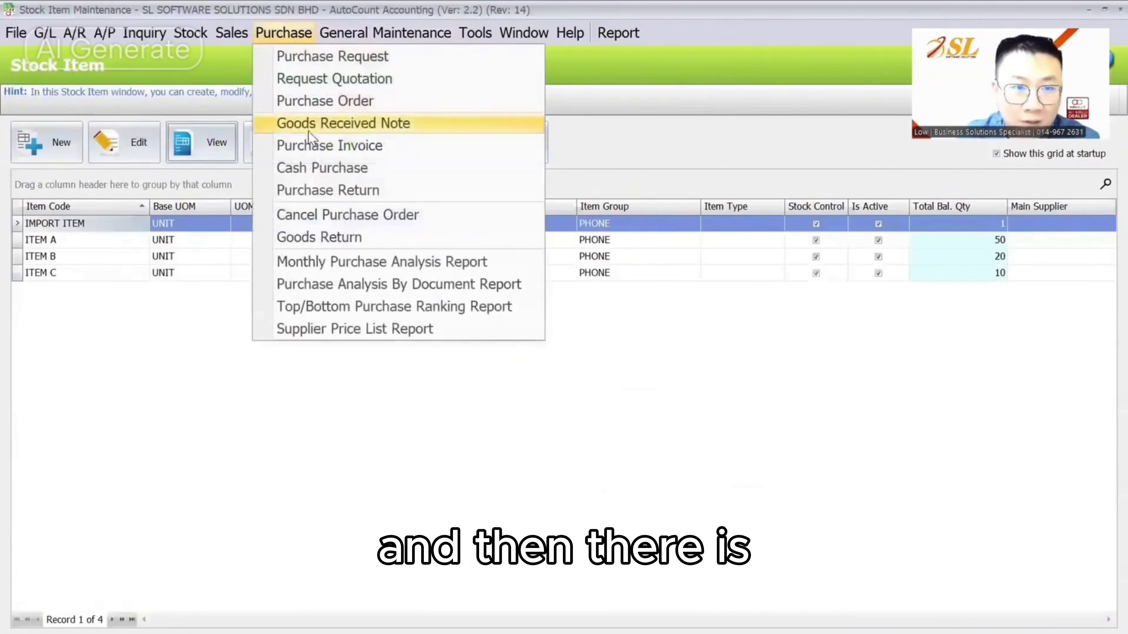
click(311, 145)
click(665, 233)
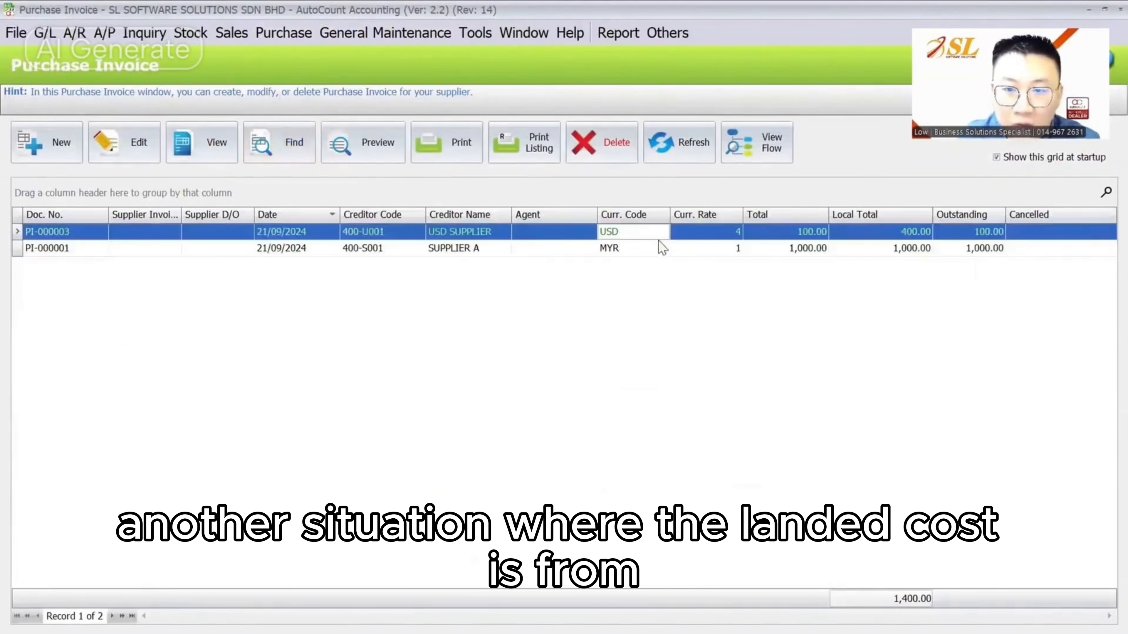
click(657, 247)
click(657, 231)
click(656, 249)
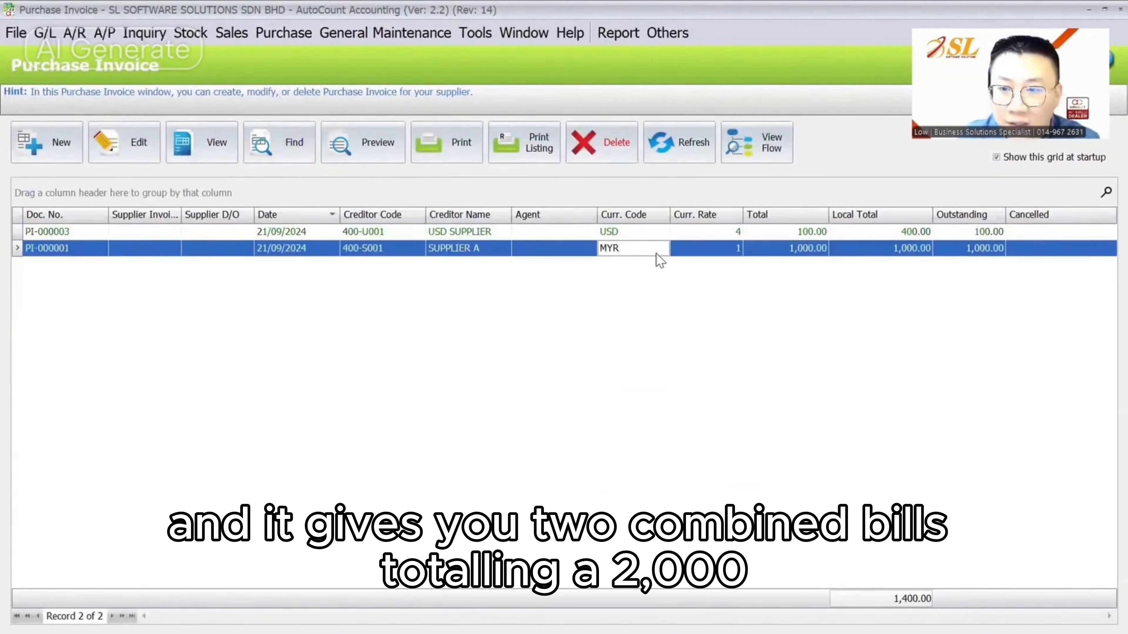
click(652, 232)
click(651, 246)
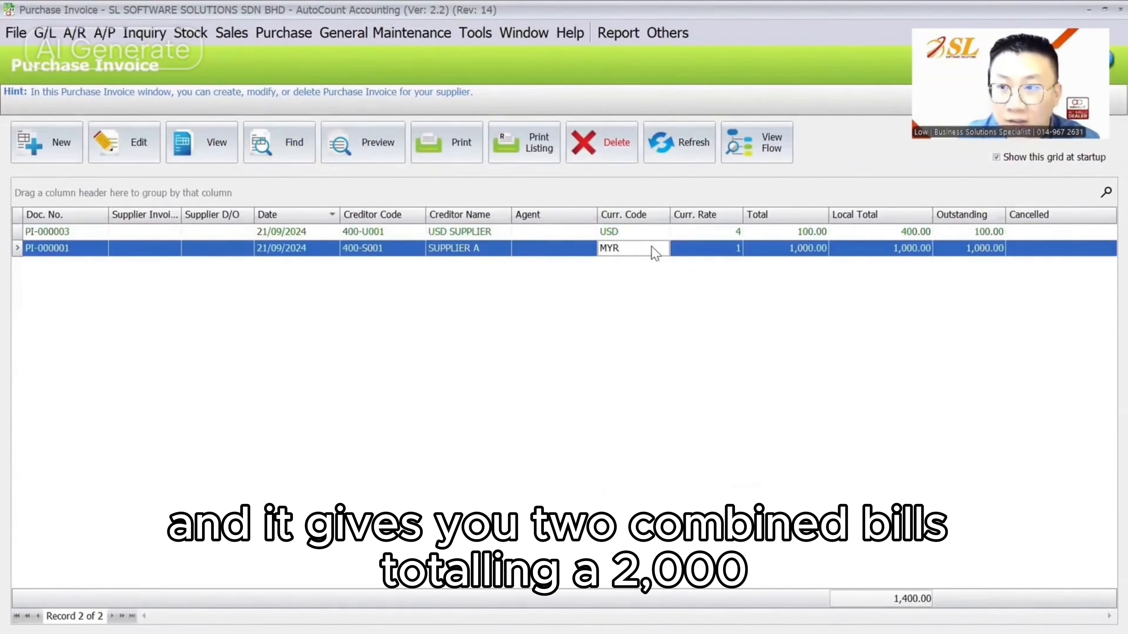
click(902, 248)
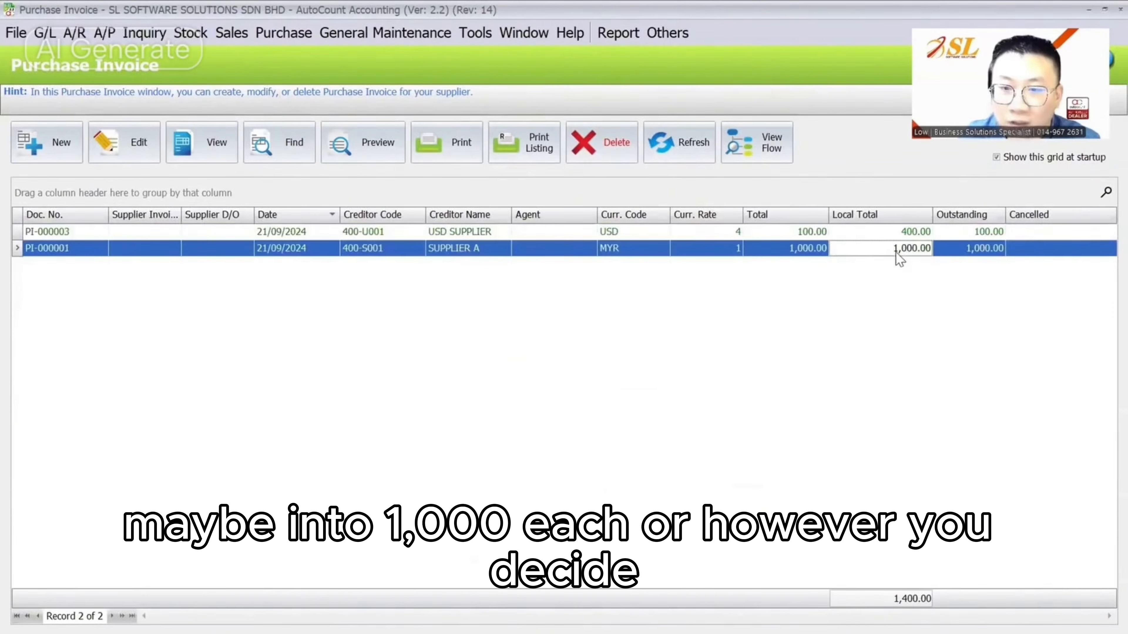
double_click(895, 253)
click(150, 74)
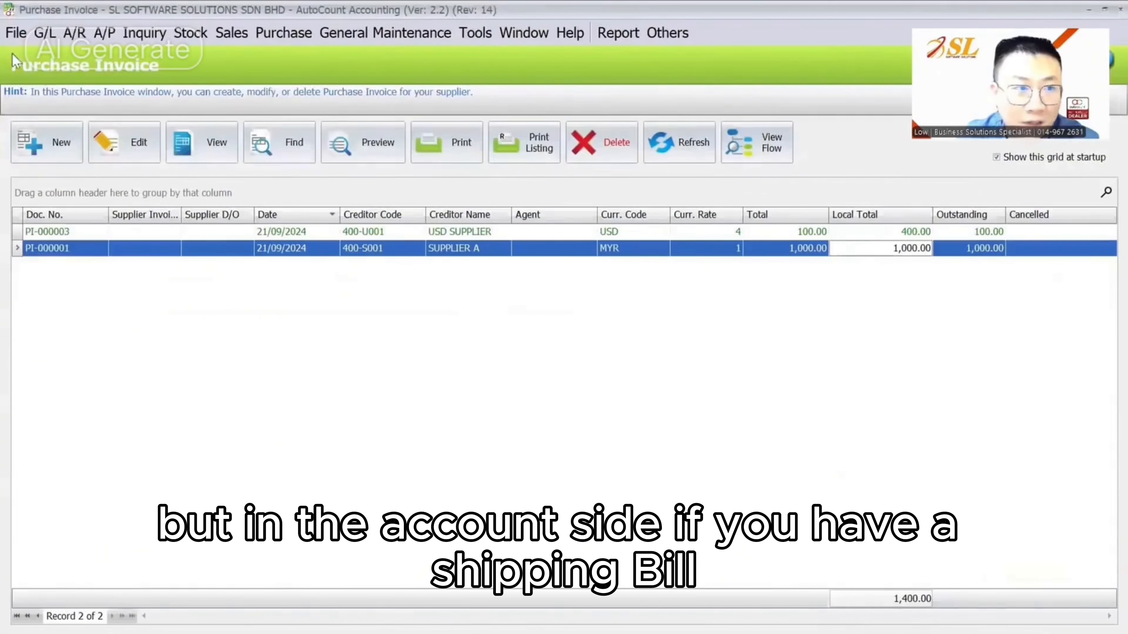
click(45, 32)
click(45, 32)
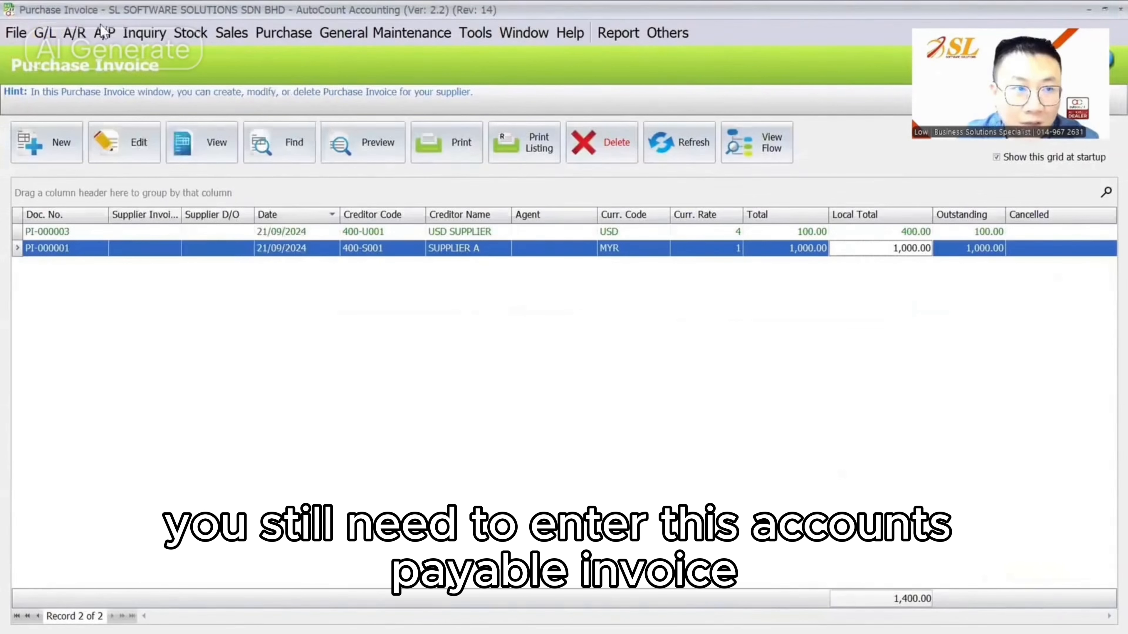
click(104, 33)
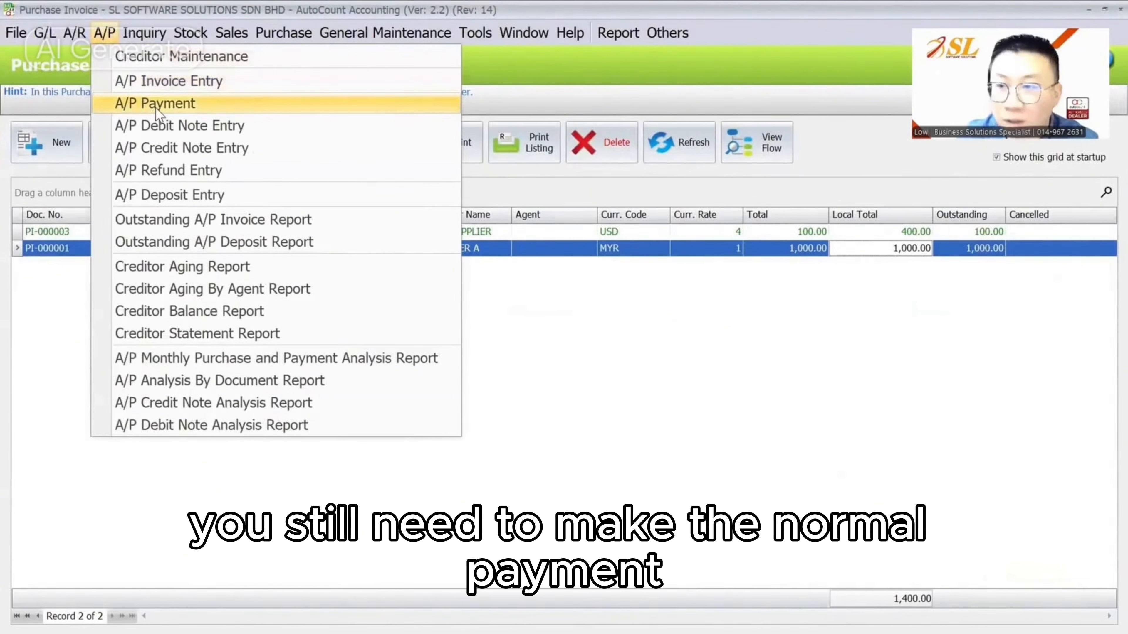
click(44, 32)
click(44, 32)
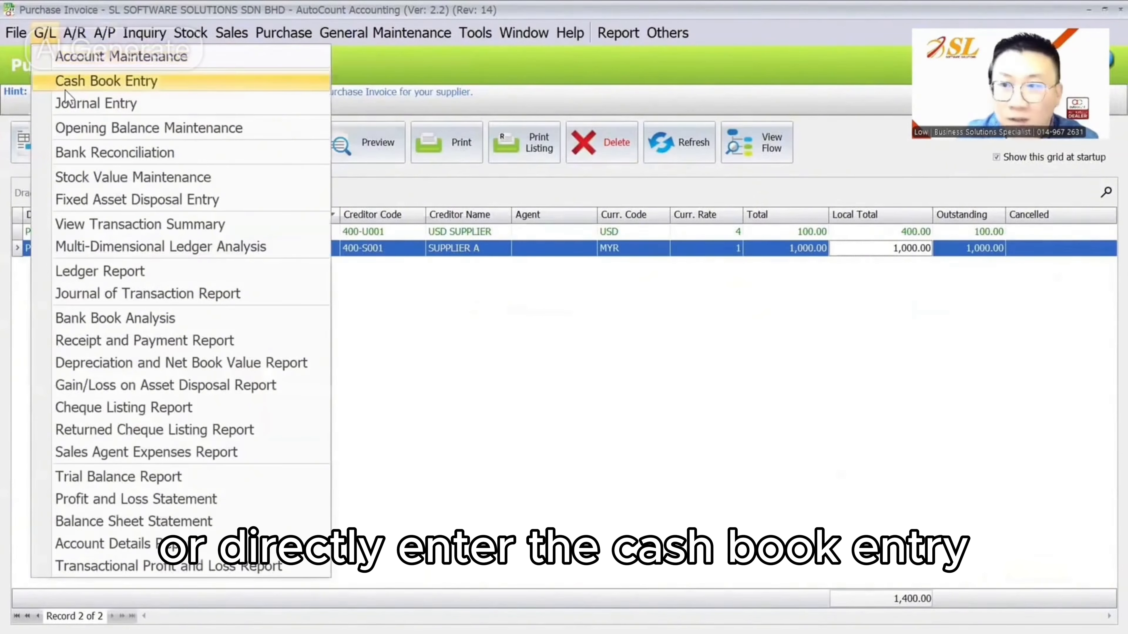
Step: Open the USD SUPPLIER purchase invoice in edit mode to review its landed cost charges, and close it
click(594, 238)
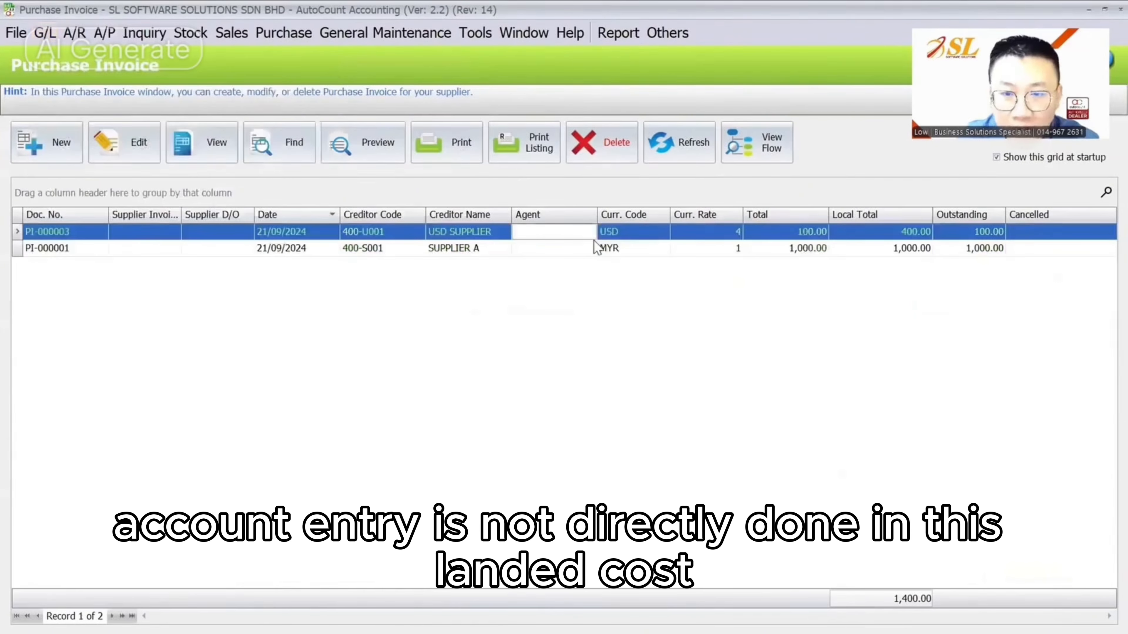
double_click(594, 237)
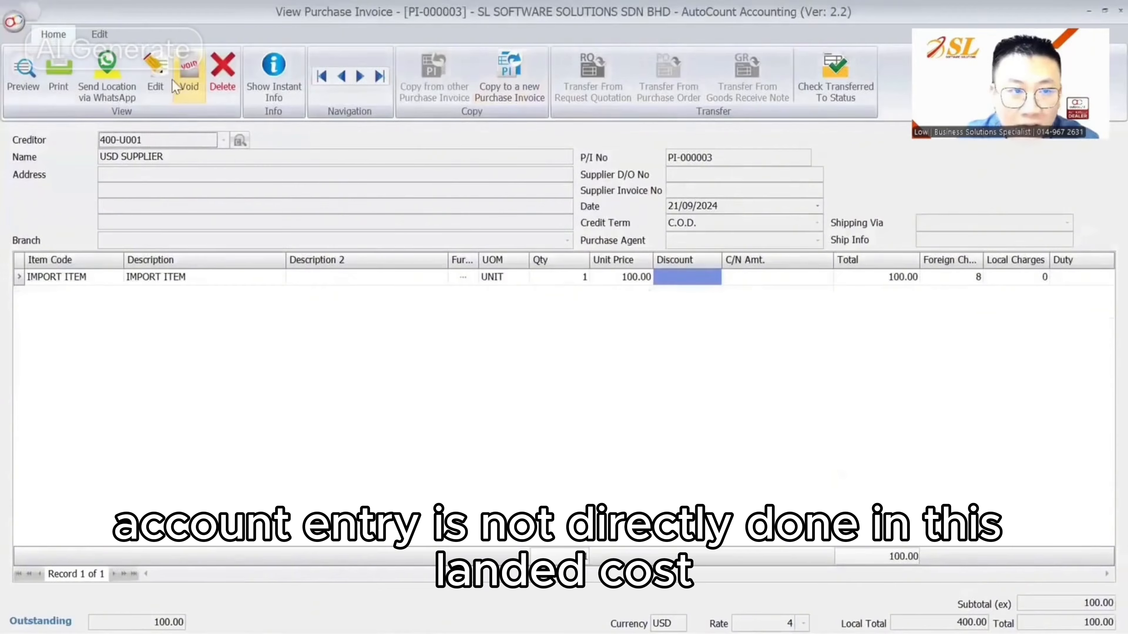
click(156, 76)
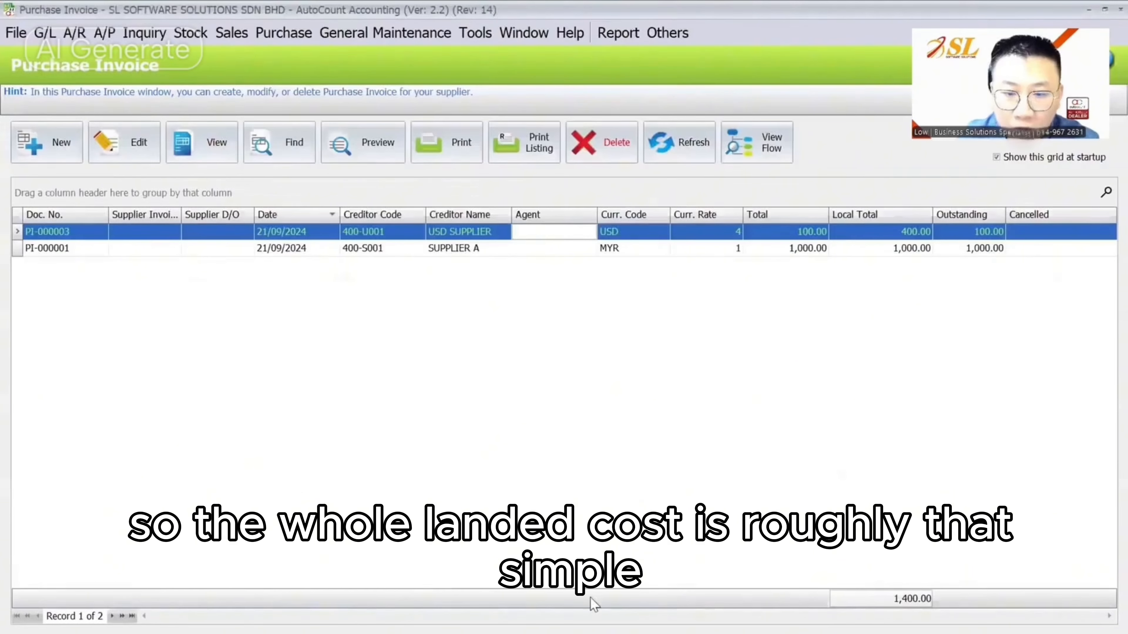
click(591, 598)
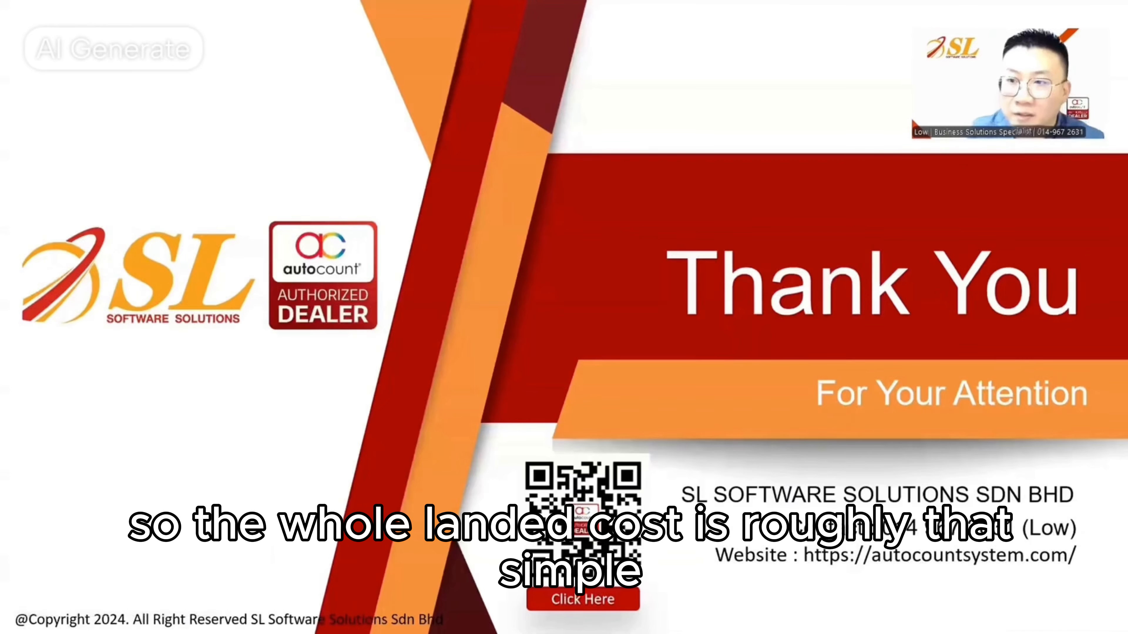